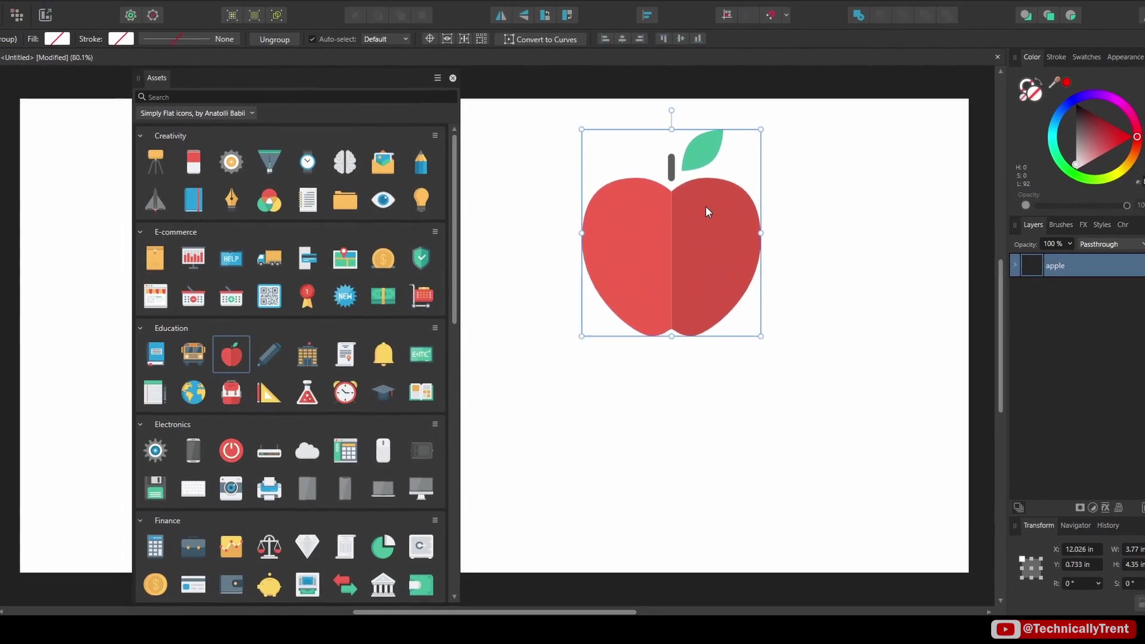
Step: Place the cash icon from the Assets panel on the canvas and clone a copy beside it
left_click_drag(377, 295, 698, 380)
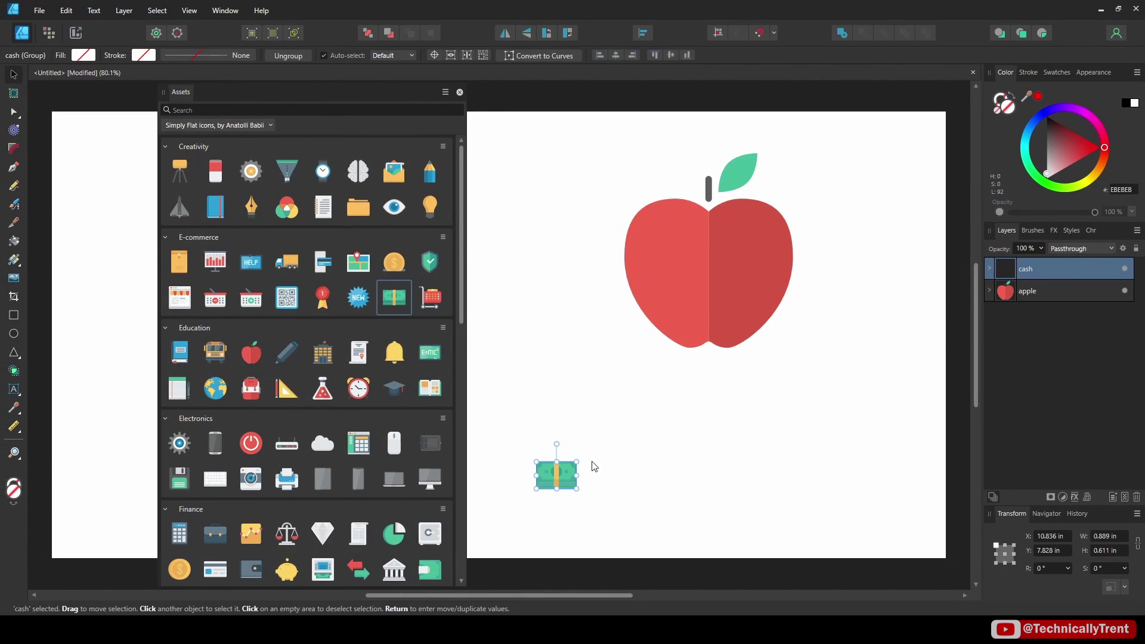
left_click_drag(644, 432, 782, 429)
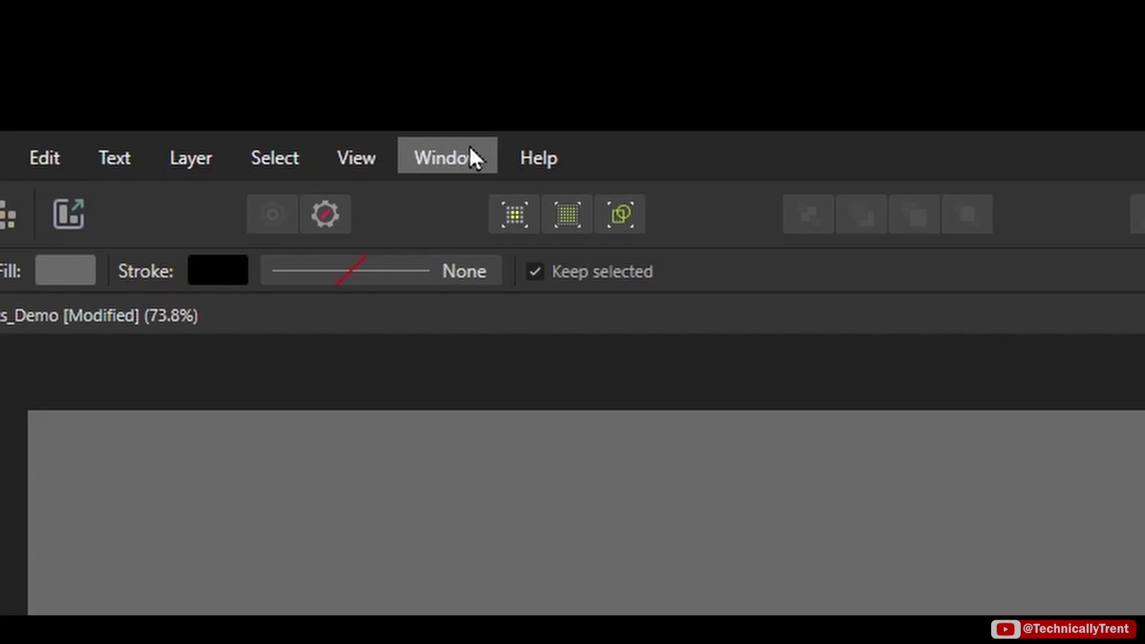
Step: Show the Assets panel from the Window menu and open its category list
left_click(230, 9)
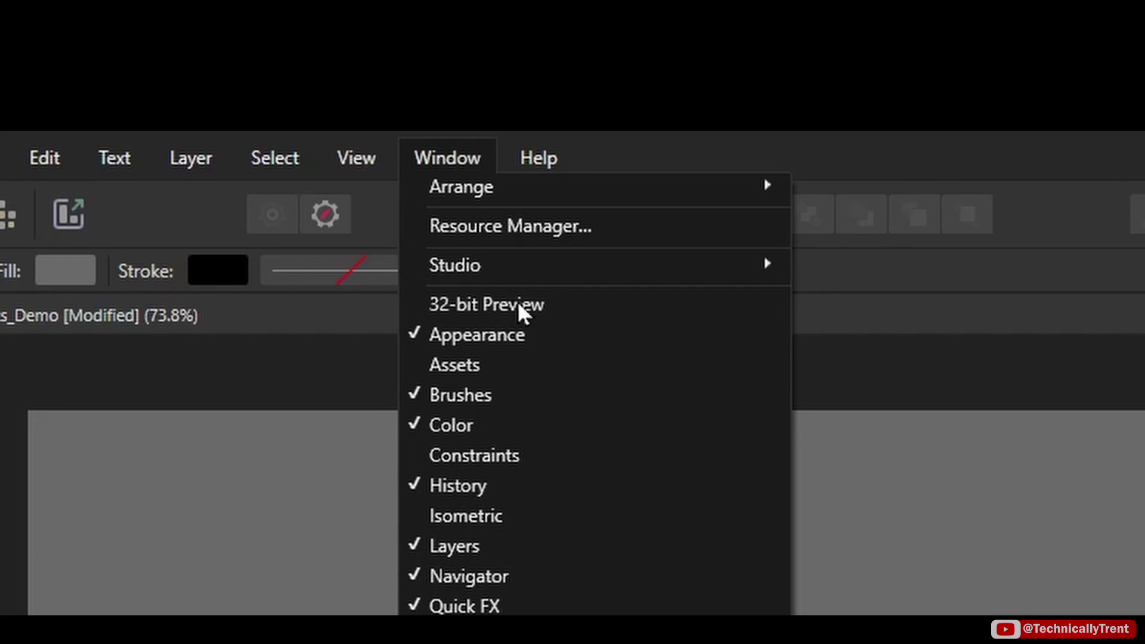
left_click(549, 370)
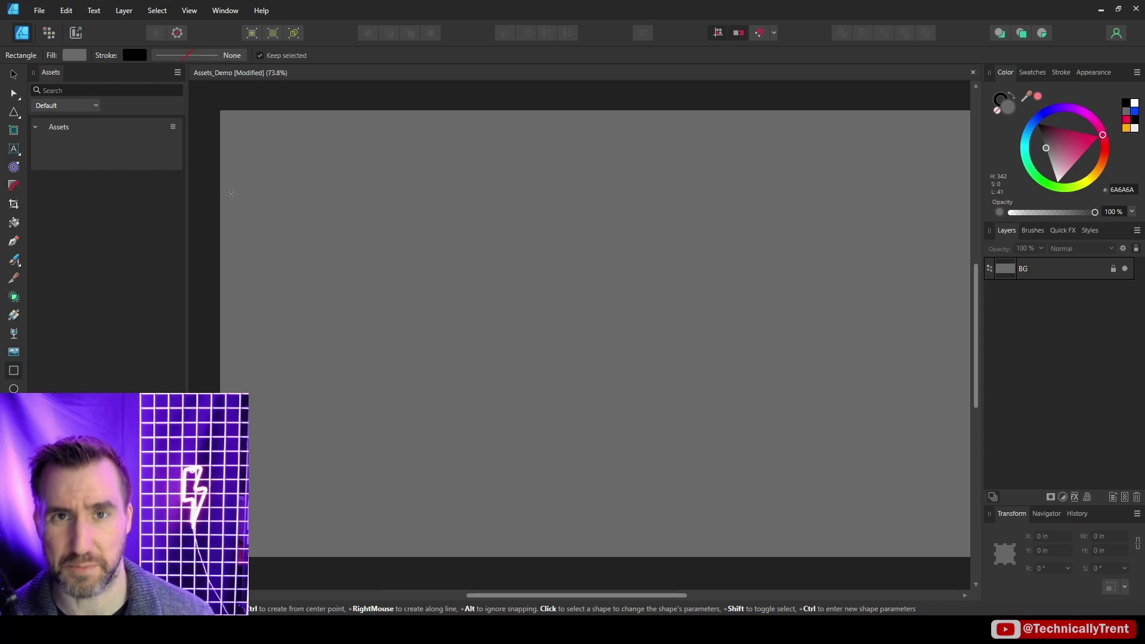
left_click(97, 106)
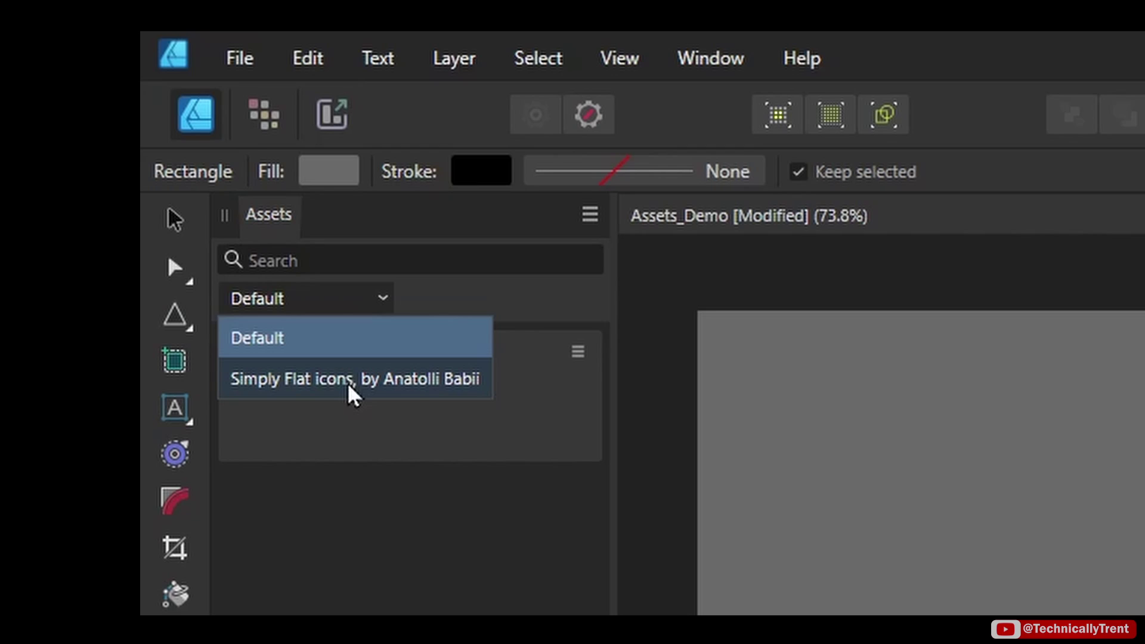
Step: Switch to the Simply Flat icons set and place the overlapping colour-circles icon on the canvas
left_click(393, 387)
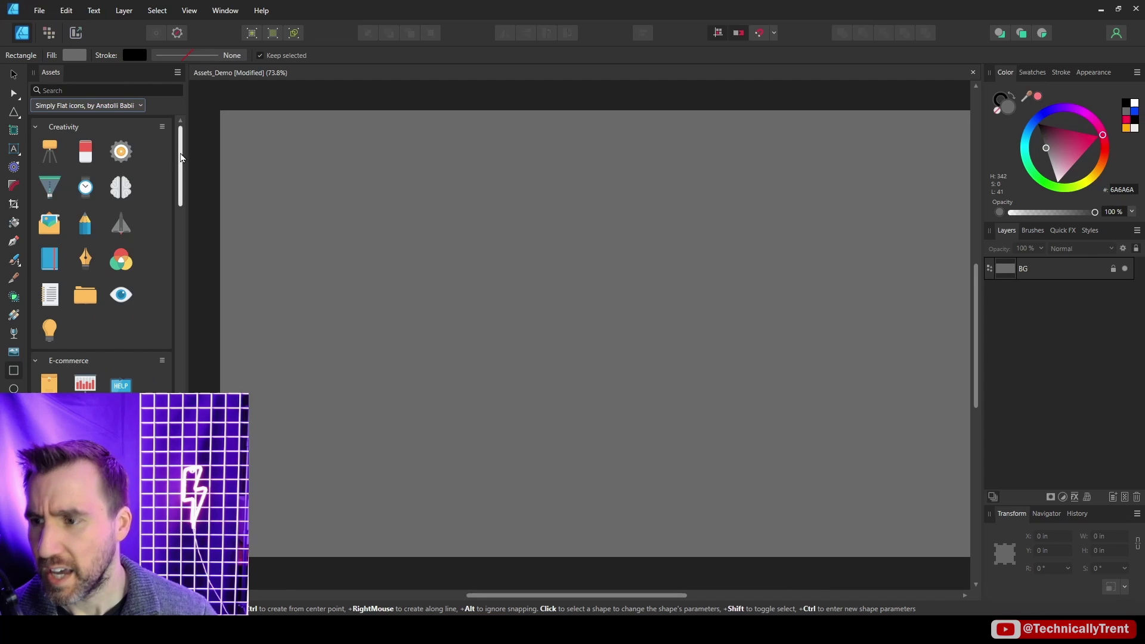
scroll(602, 509, "down", 5)
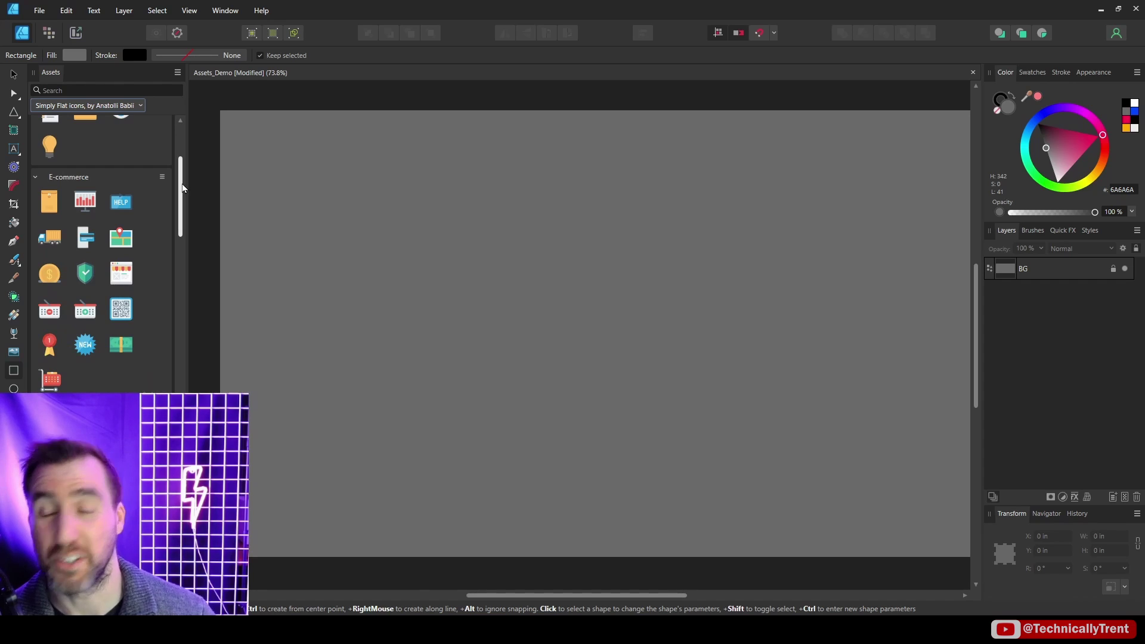
left_click_drag(182, 188, 264, 138)
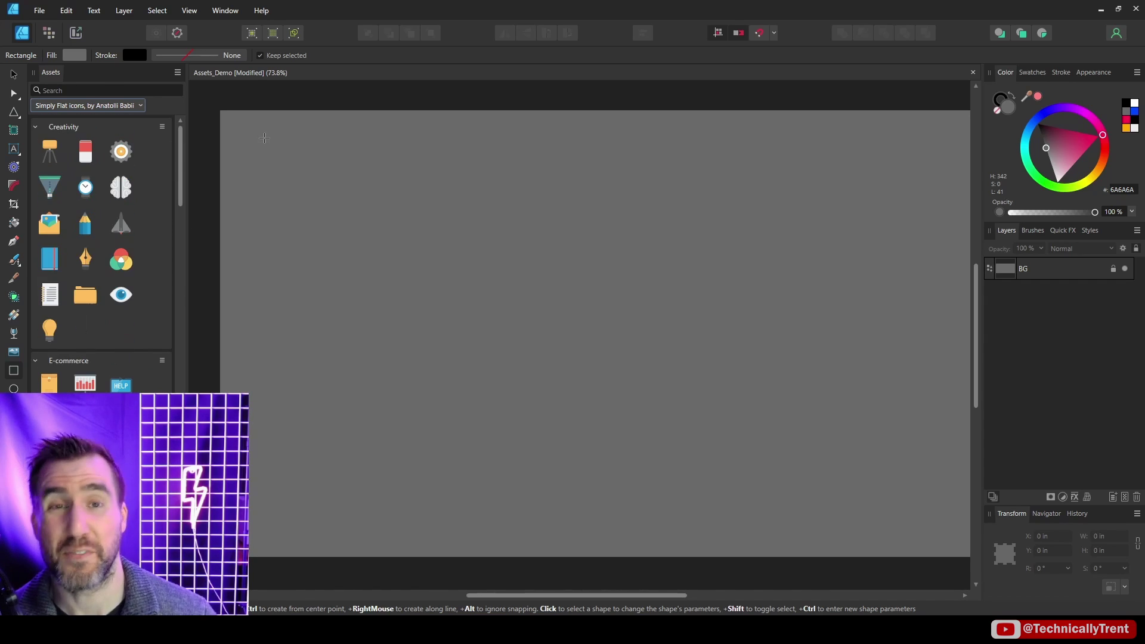
left_click_drag(121, 257, 632, 370)
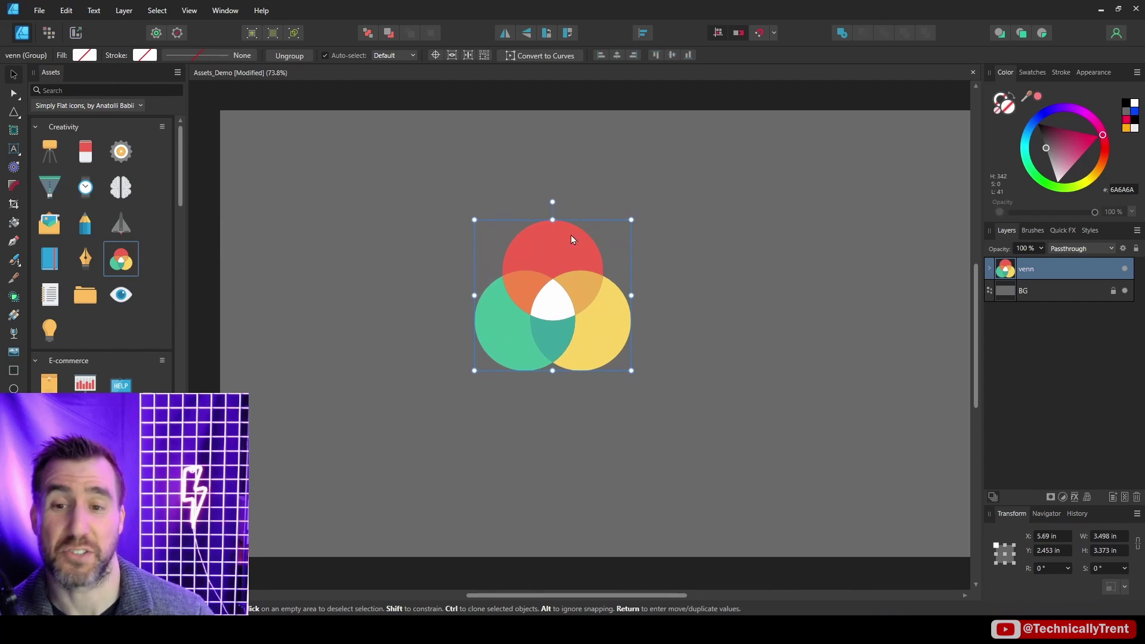
Step: Inside the venn group, pull the red circle out and back, then select the yellow and green circles
double_click(549, 251)
left_click_drag(565, 251, 598, 226)
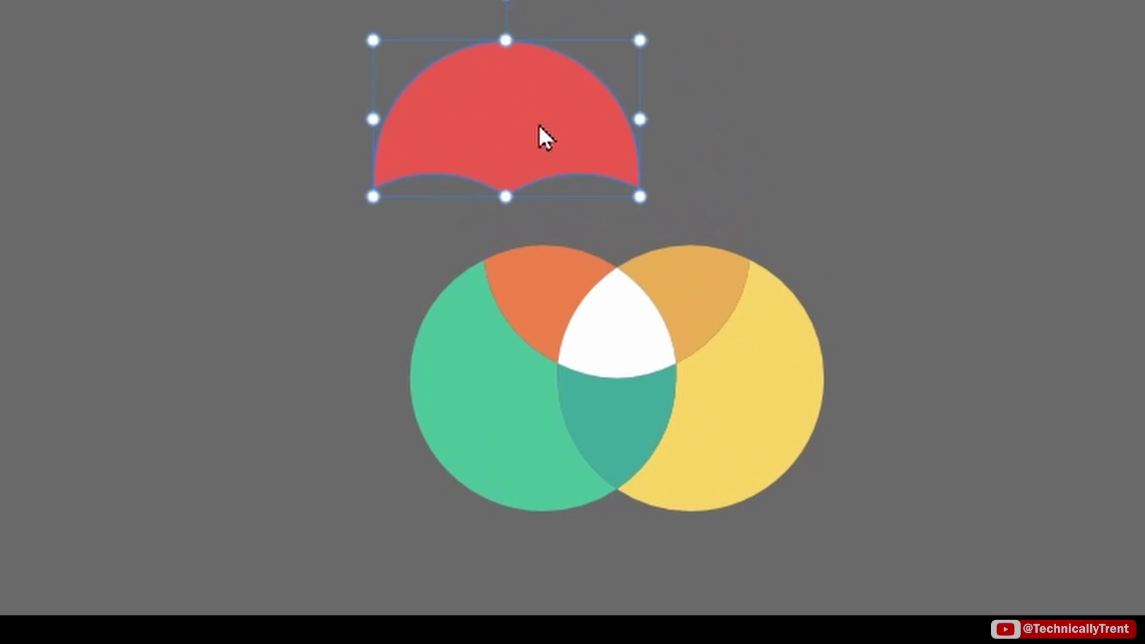
left_click_drag(734, 132, 662, 153)
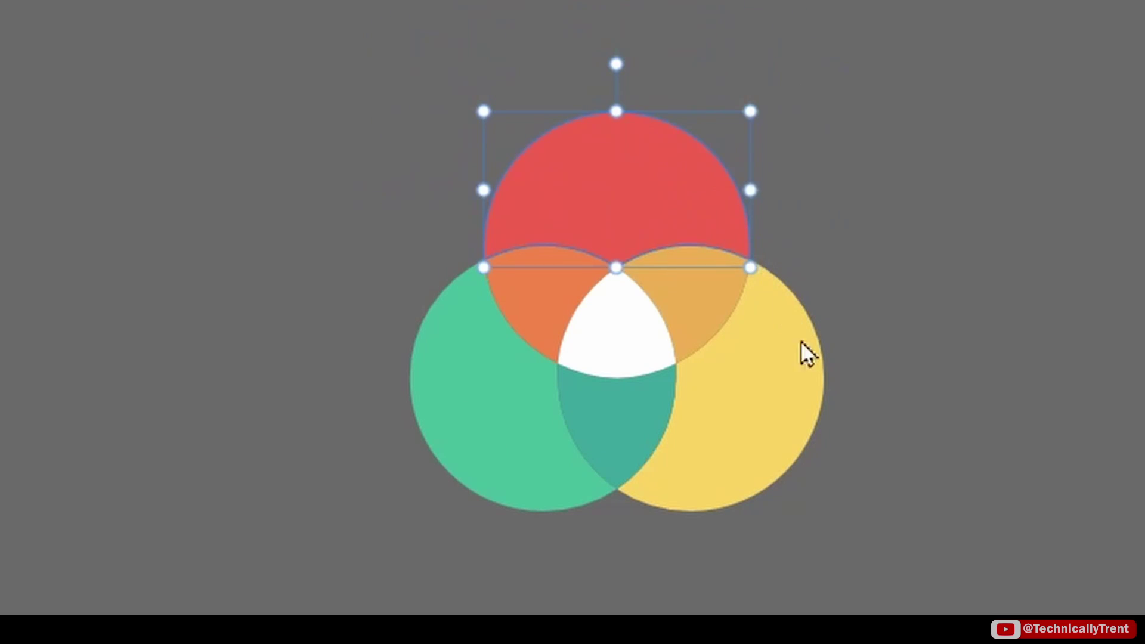
left_click(801, 383)
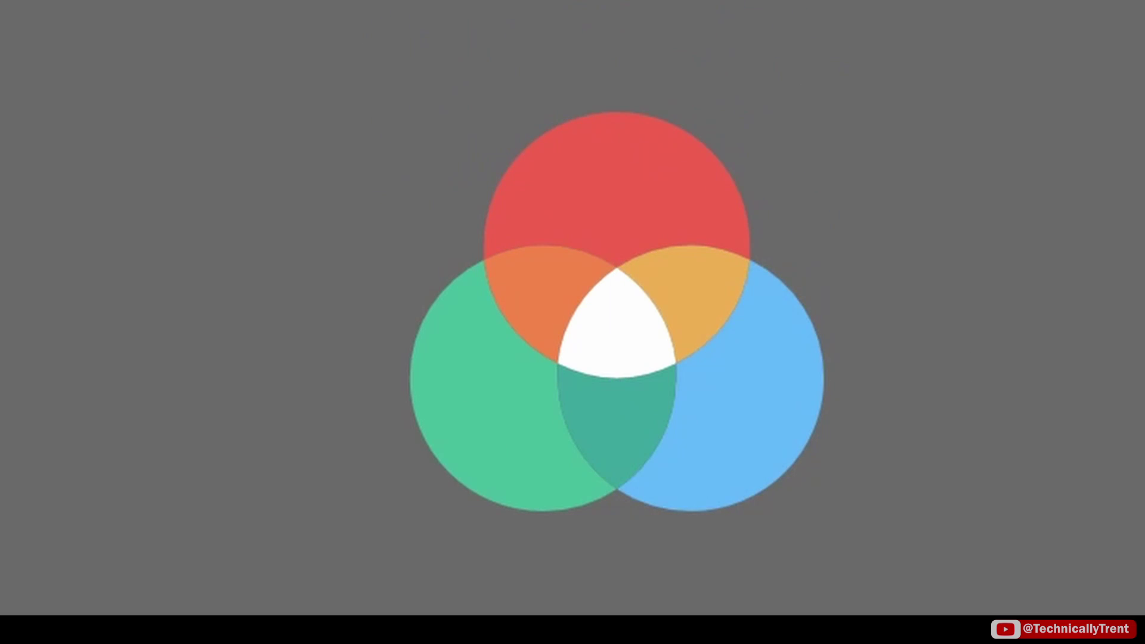
left_click(486, 407)
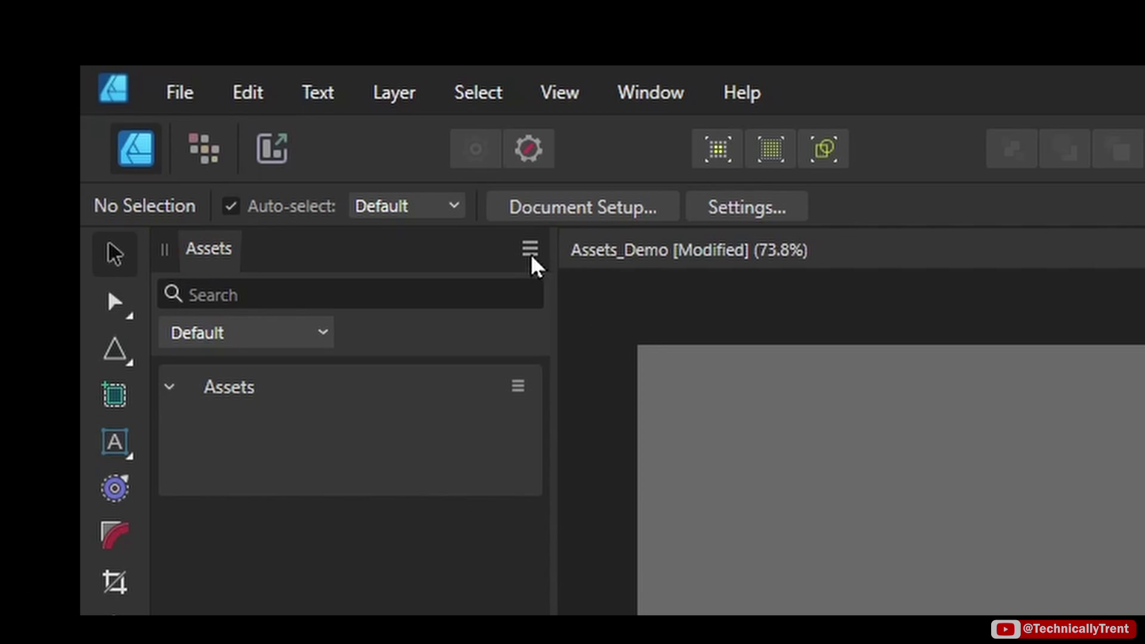
Step: Create an asset category named 'Trent Demo' and add a second subcategory to it
left_click(530, 250)
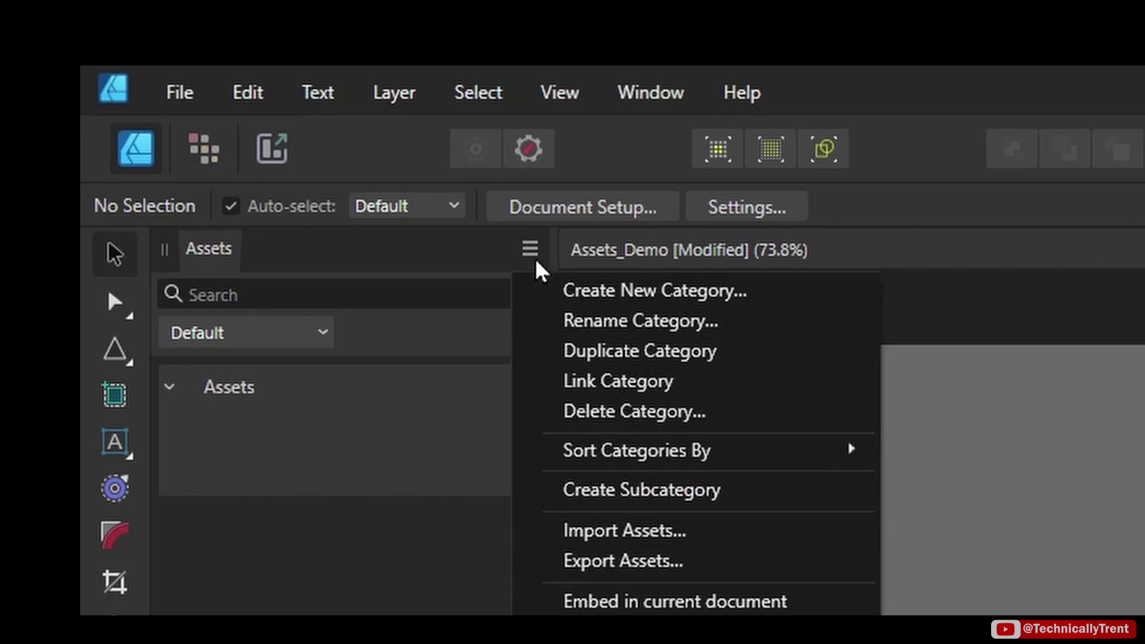
left_click(712, 293)
type("T")
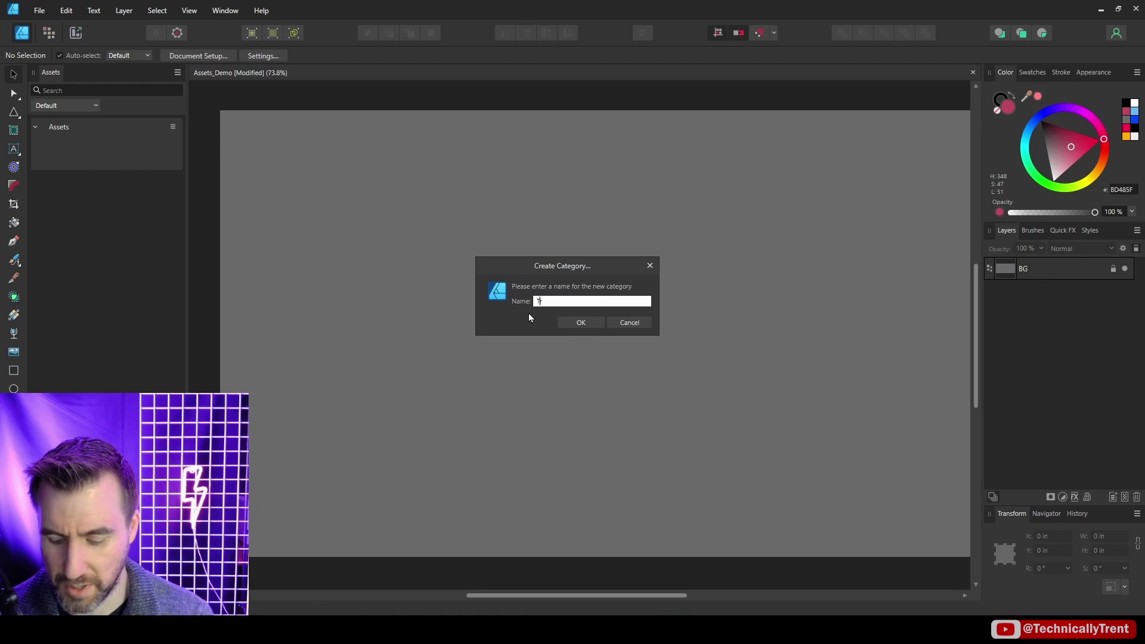
type("rent Demo")
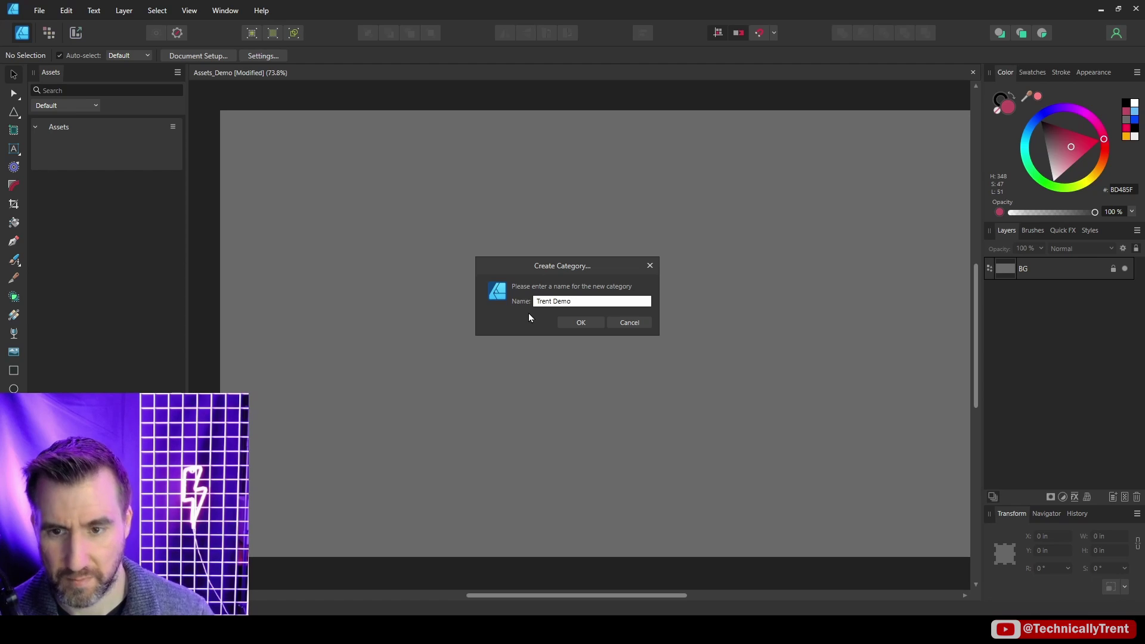
key("Return")
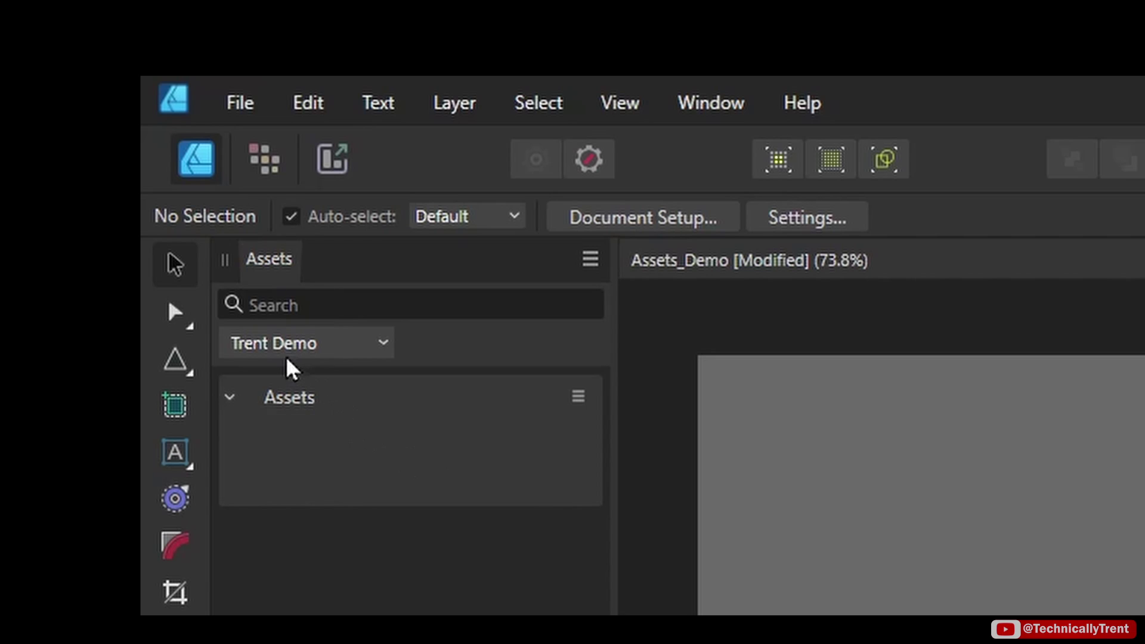
left_click(590, 260)
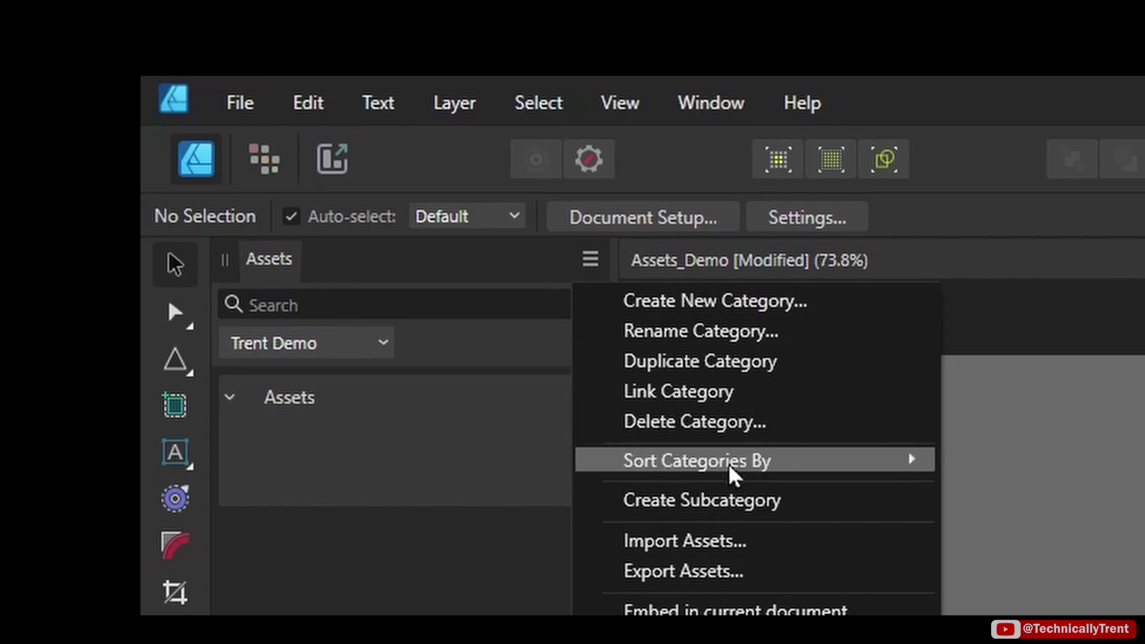
left_click(741, 501)
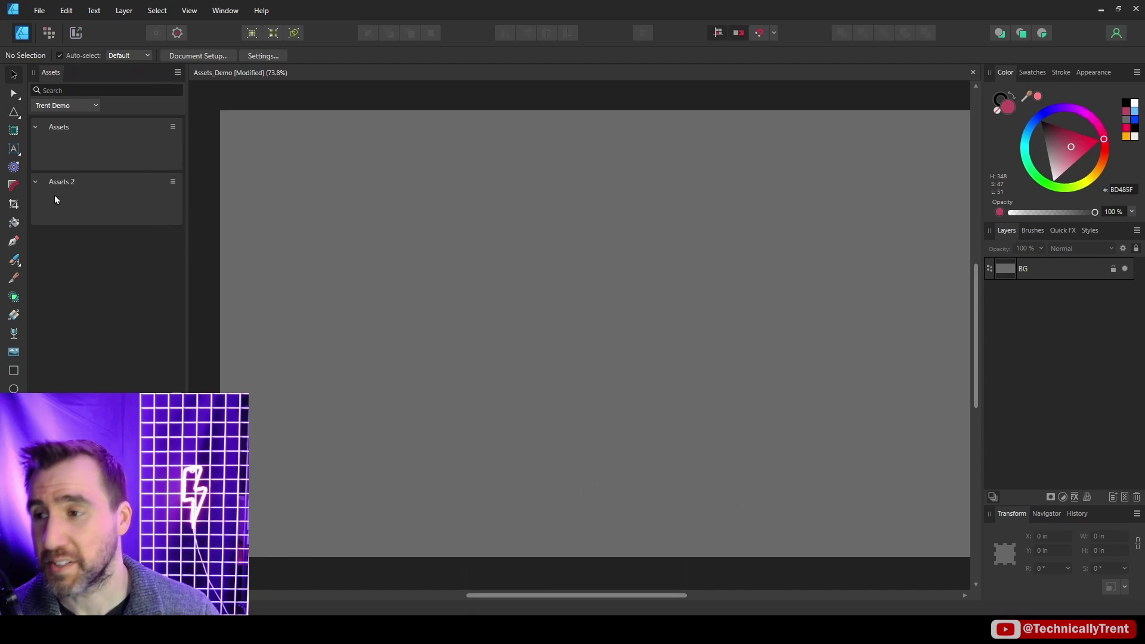
Step: Rename the Assets 2 subcategory to Logos
left_click(173, 182)
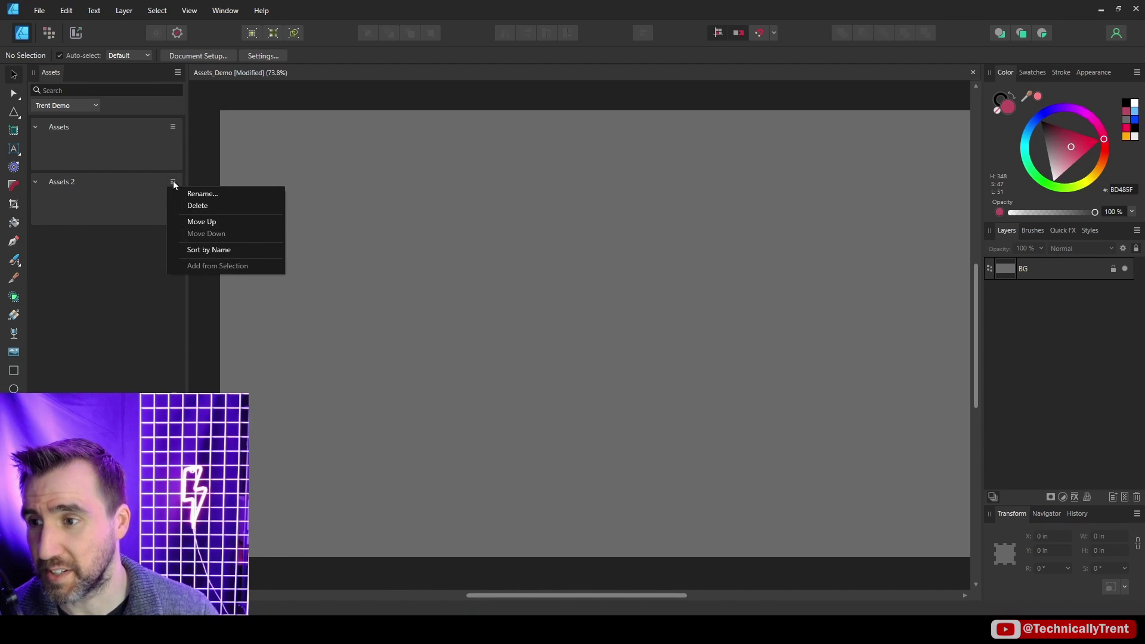
left_click(201, 193)
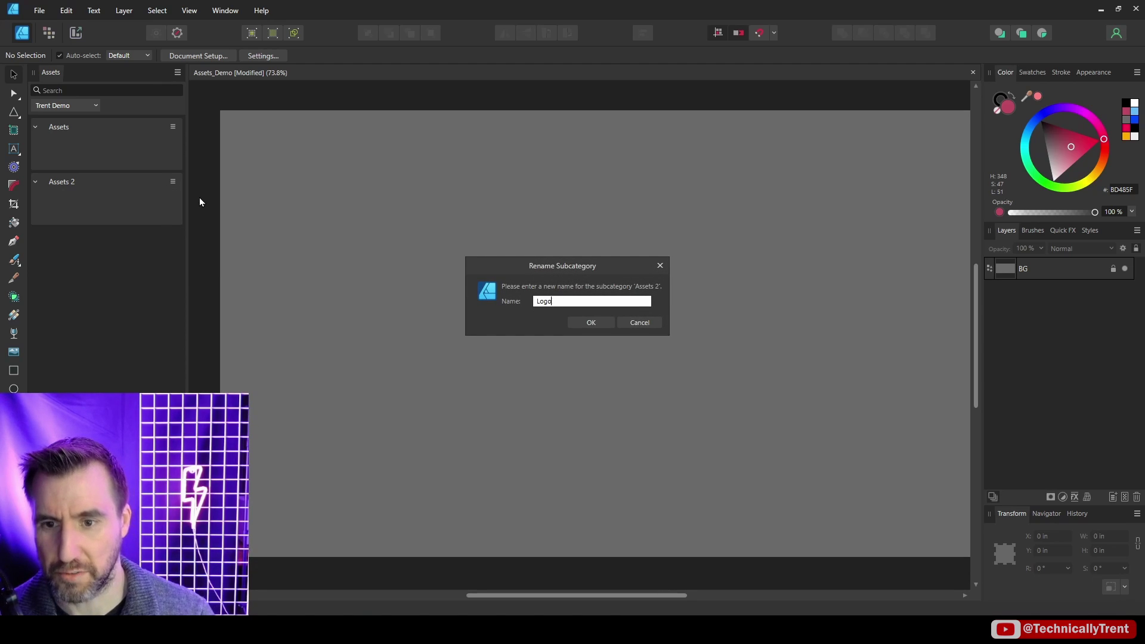
left_click(594, 323)
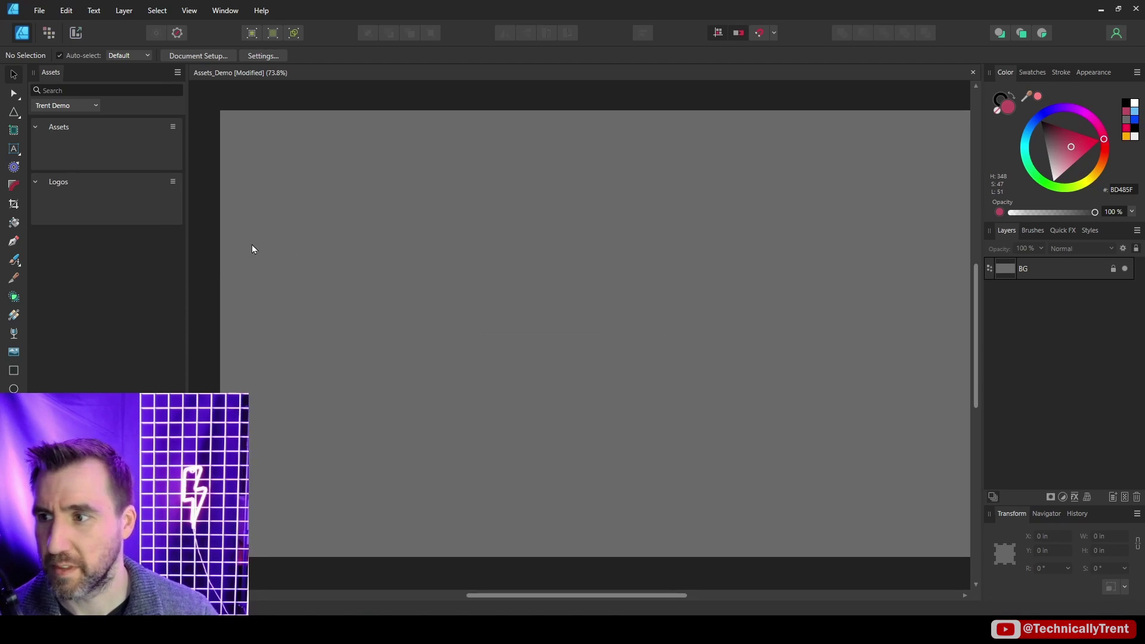
Step: Rename the Assets subcategory to Shapes
left_click(173, 128)
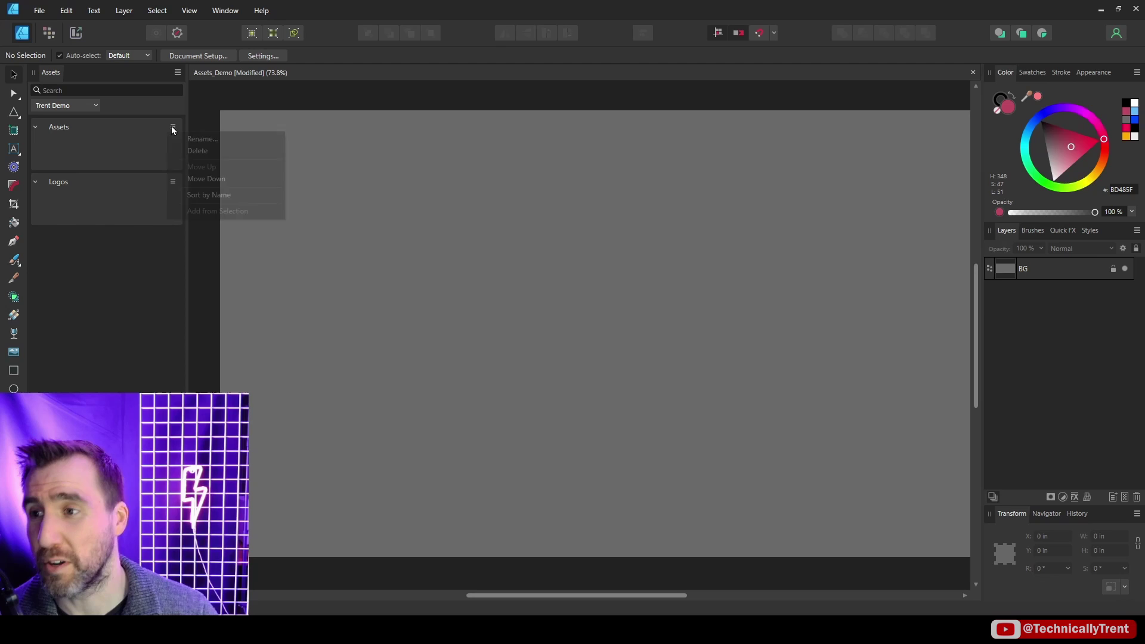
left_click(200, 138)
type("Shapes")
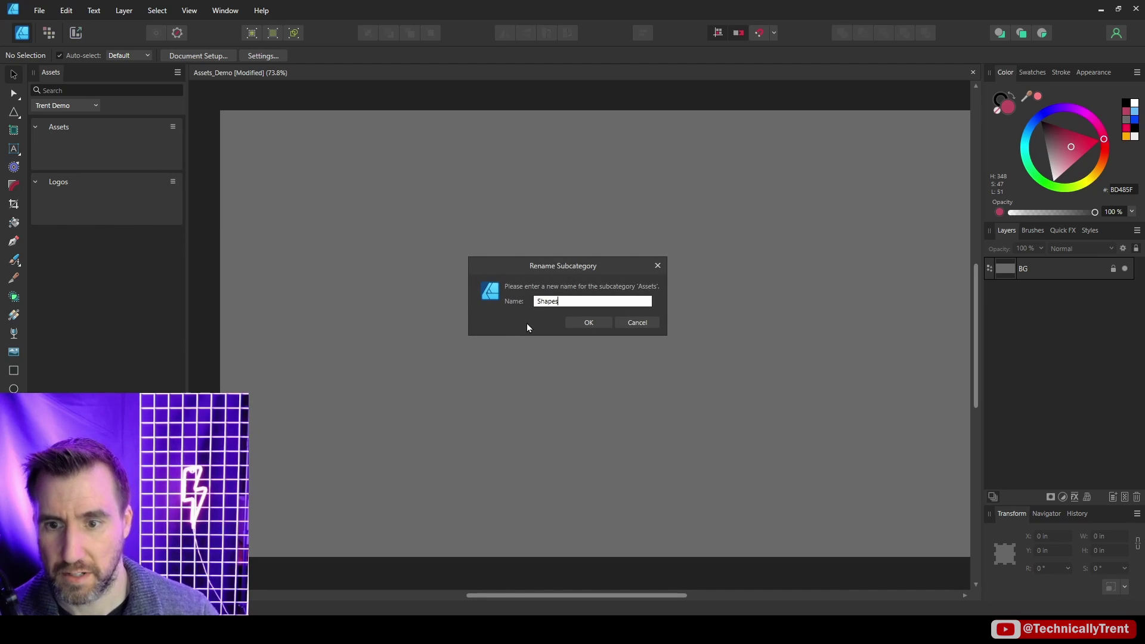
left_click(590, 322)
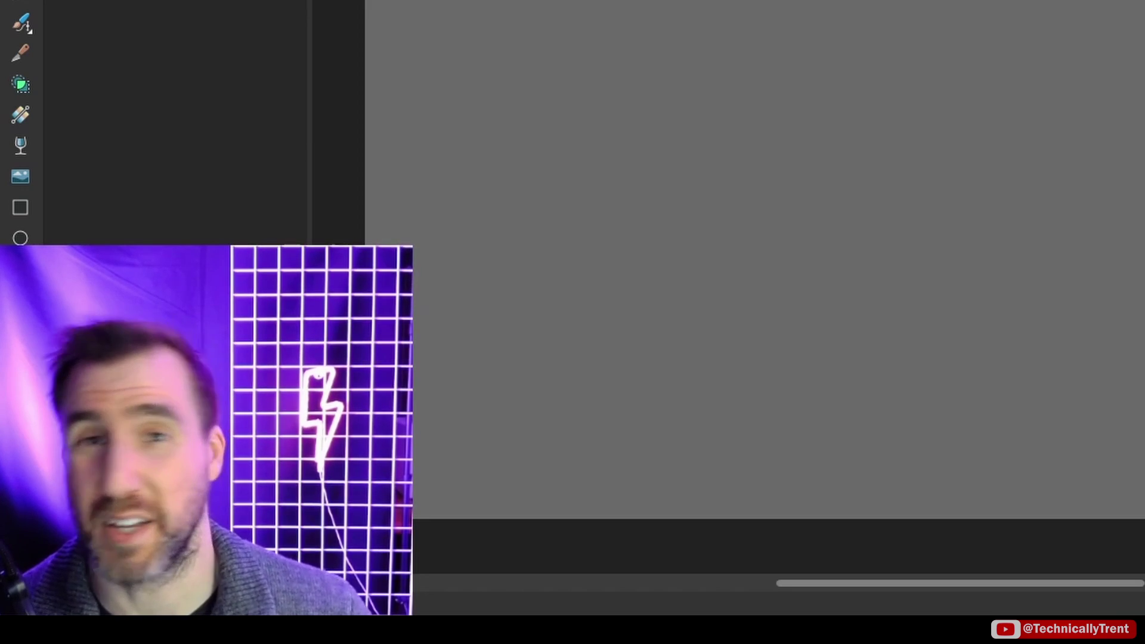
Step: Draw a large gold circle and cut a stack of duplicated bars out of it
left_click_drag(415, 167, 589, 342)
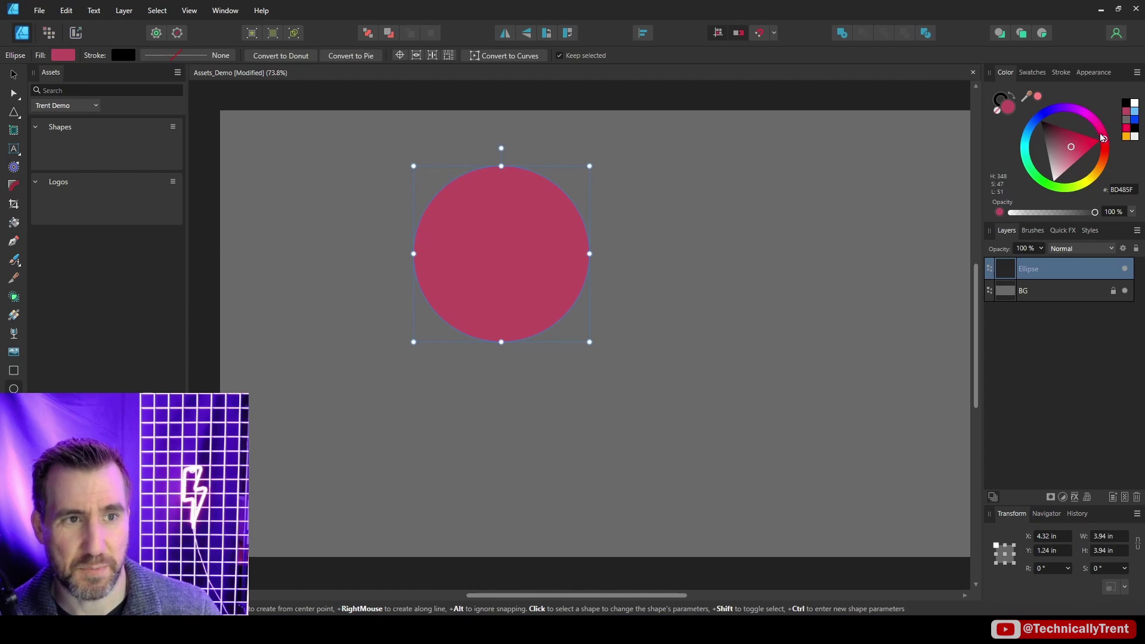
left_click_drag(1102, 138, 1096, 171)
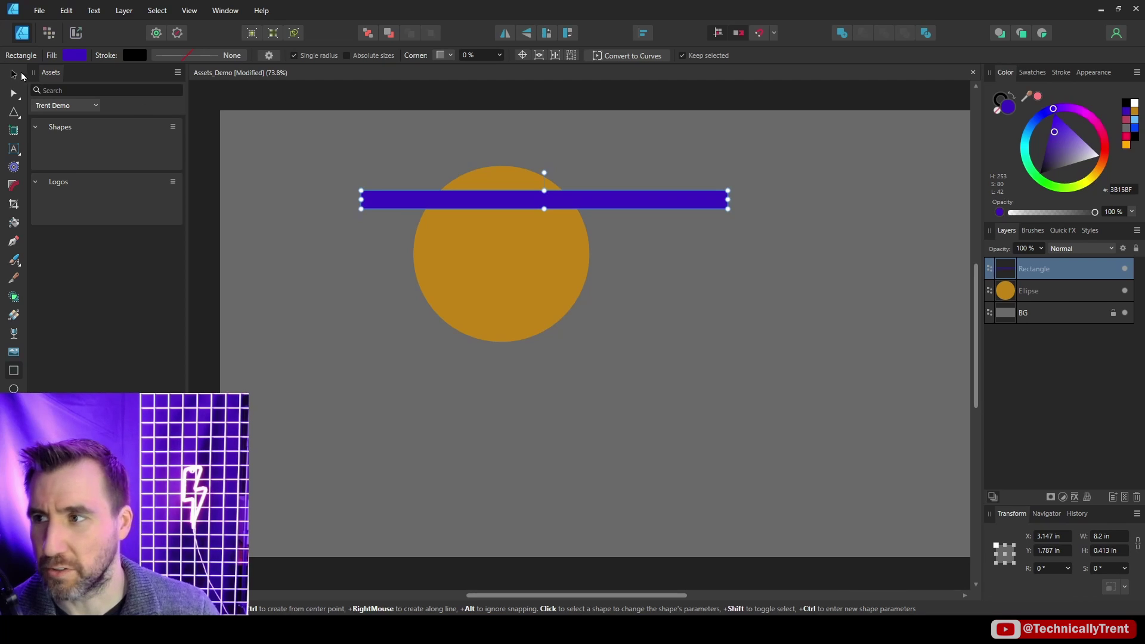
left_click(14, 74)
left_click_drag(565, 199, 542, 332)
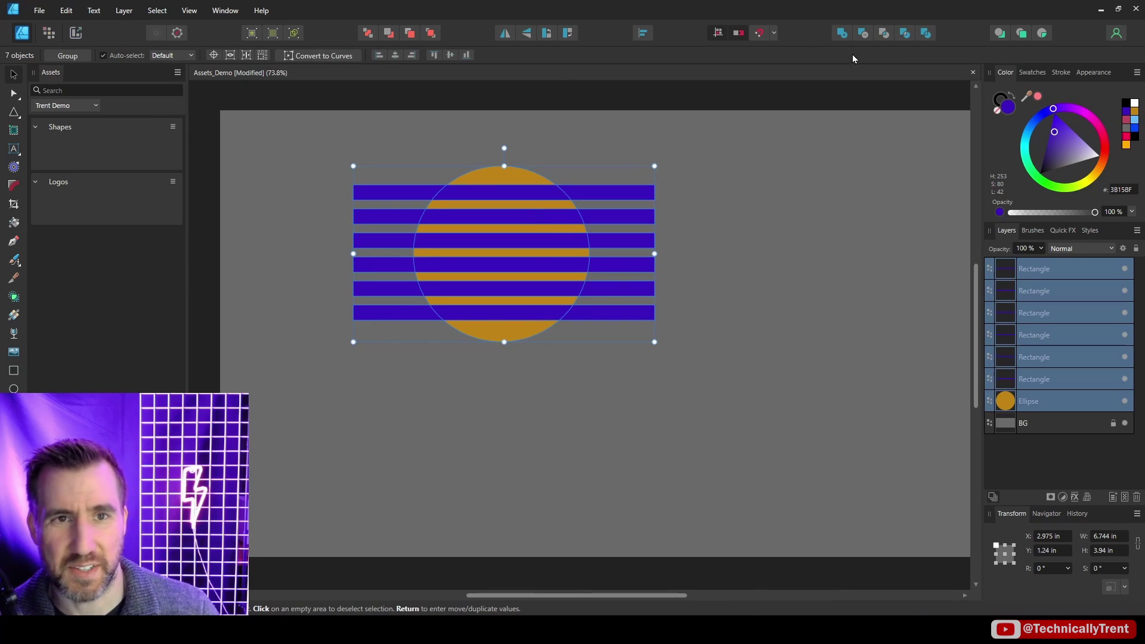
left_click(863, 35)
Step: Name the striped circle's layer 'Sun', brighten its orange fill, and drag it into the assets
left_click(689, 165)
double_click(1042, 268)
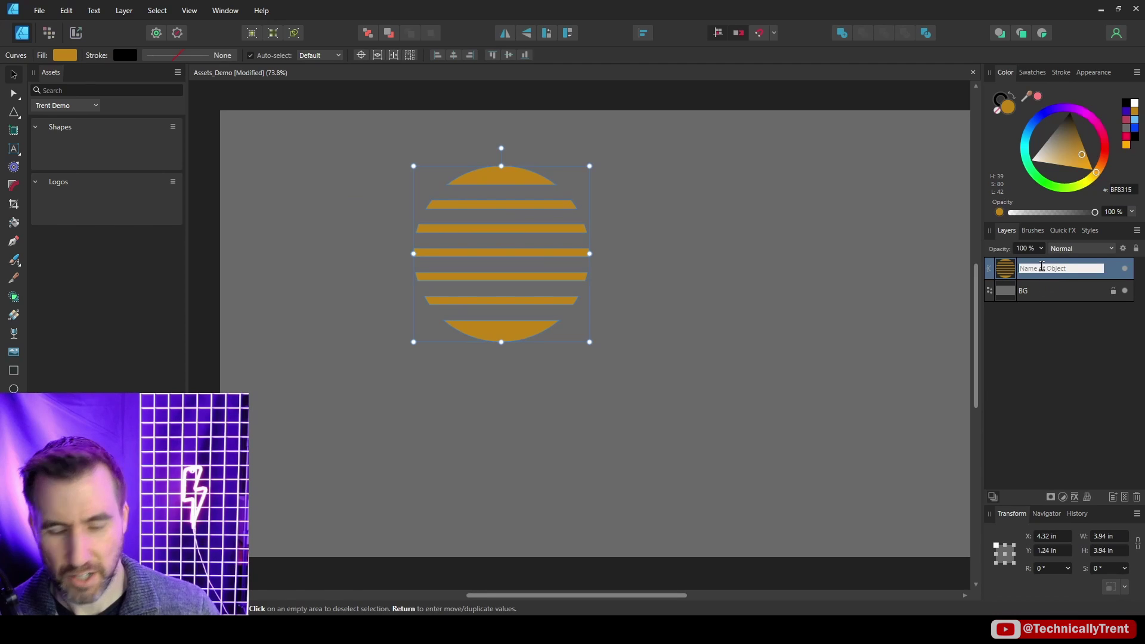
type("Sun")
key("Return")
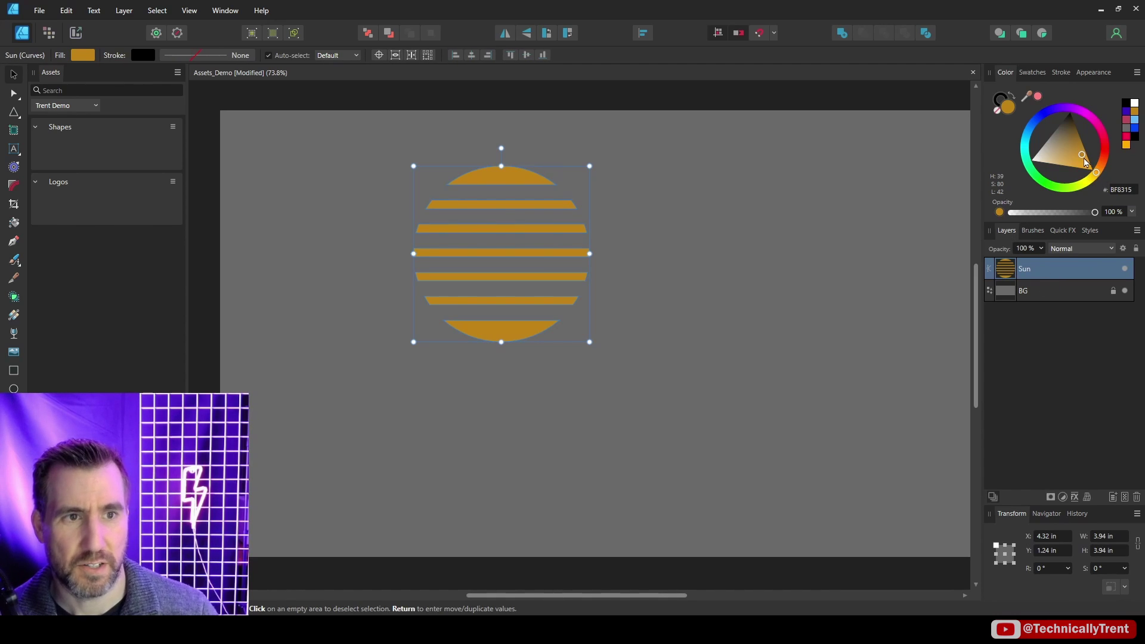
left_click_drag(1086, 162, 1084, 164)
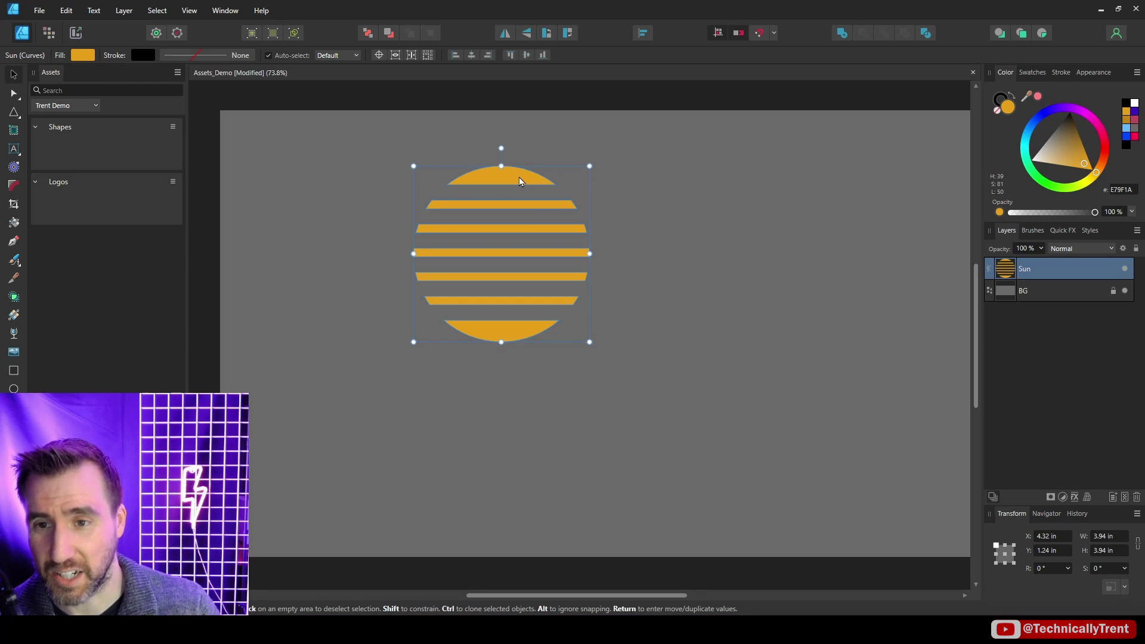
left_click_drag(519, 177, 52, 148)
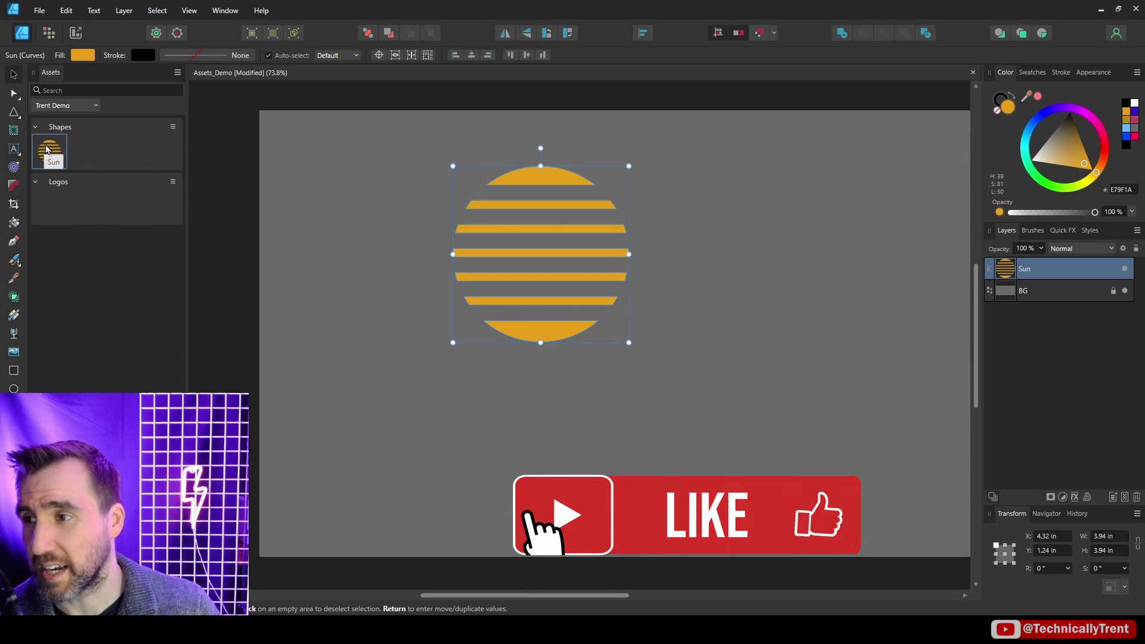
Step: Delete the Sun asset, then re-add the selected sun to Shapes with Add from Selection
right_click(47, 148)
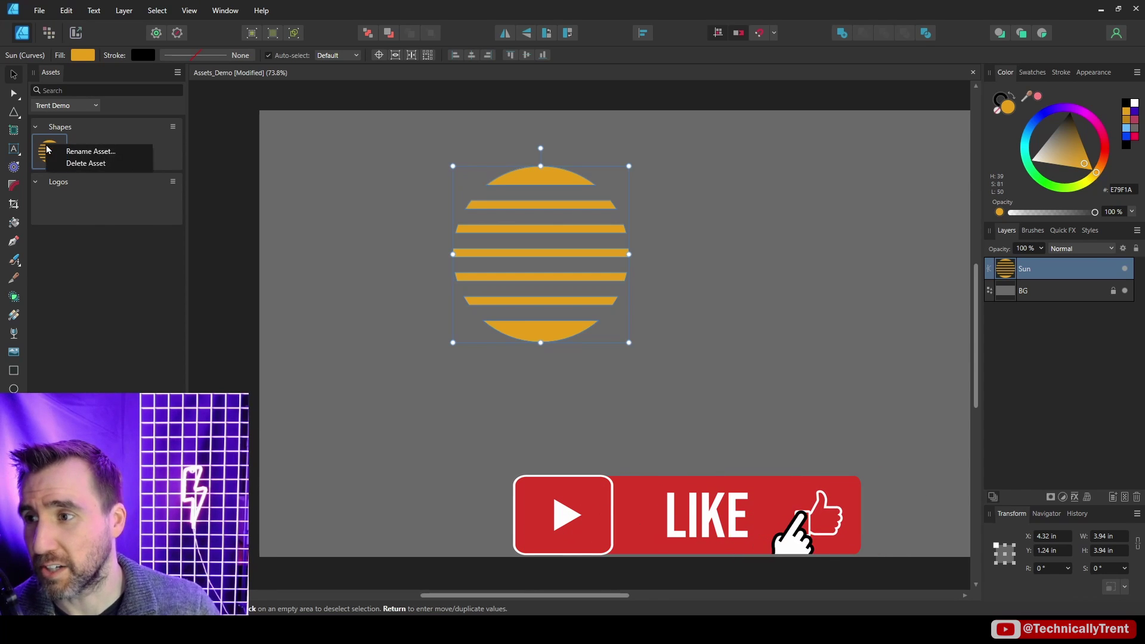
left_click(77, 163)
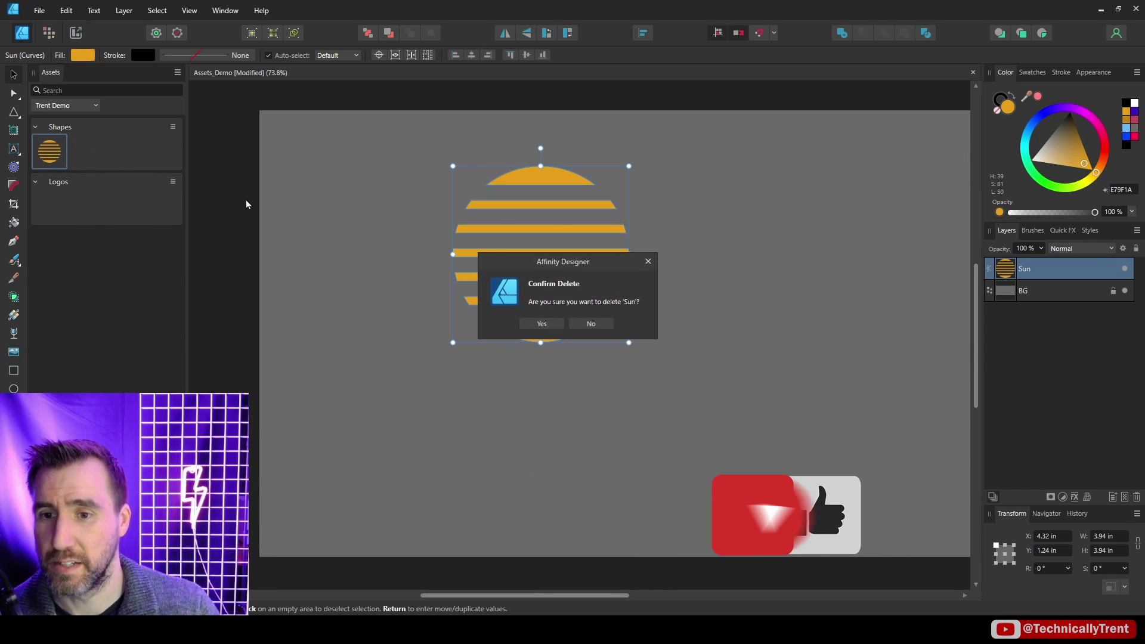
left_click(541, 324)
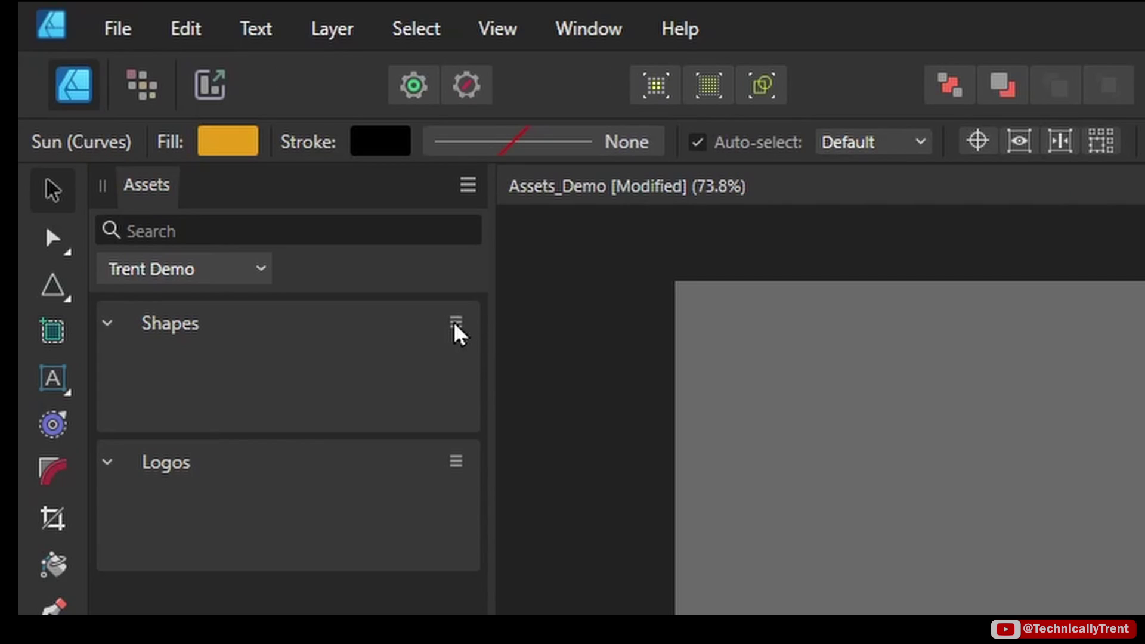
left_click(456, 327)
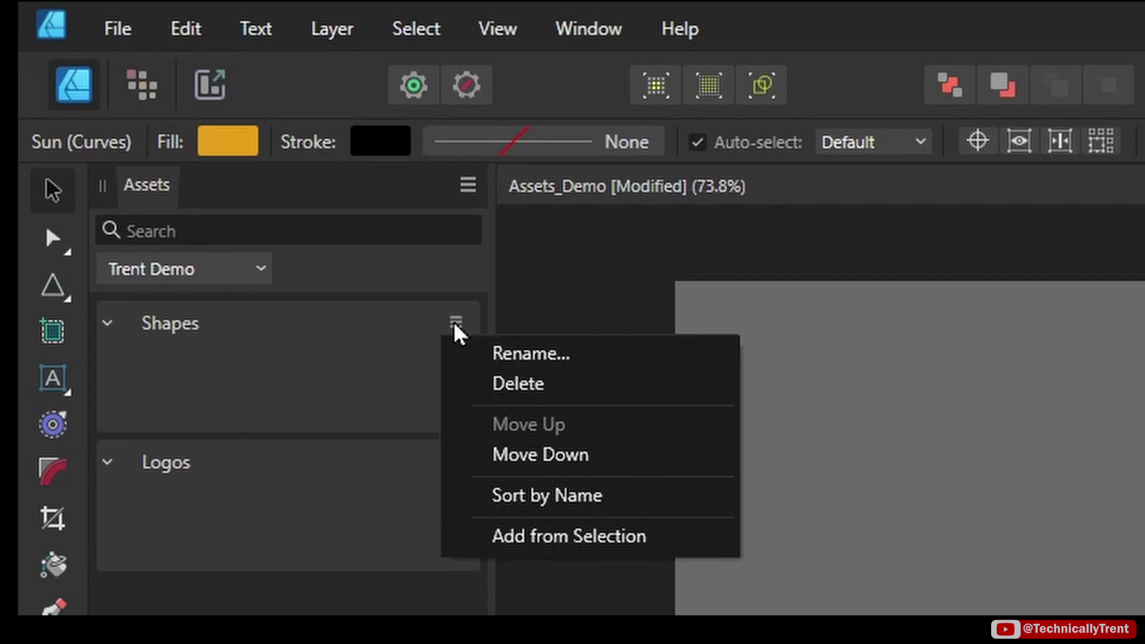
left_click(632, 536)
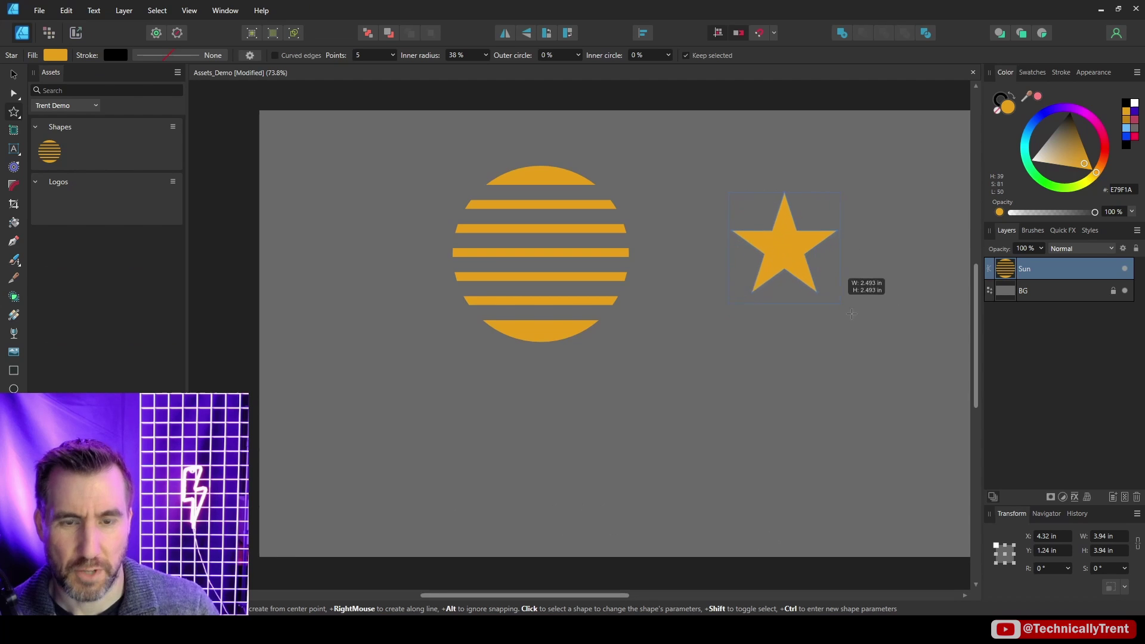
Step: Draw a star right of the sun with a yellow-to-blue linear gradient and add it to Shapes
mouse_move(847, 280)
left_mouse_down()
mouse_move(913, 343)
mouse_move(902, 365)
left_mouse_up()
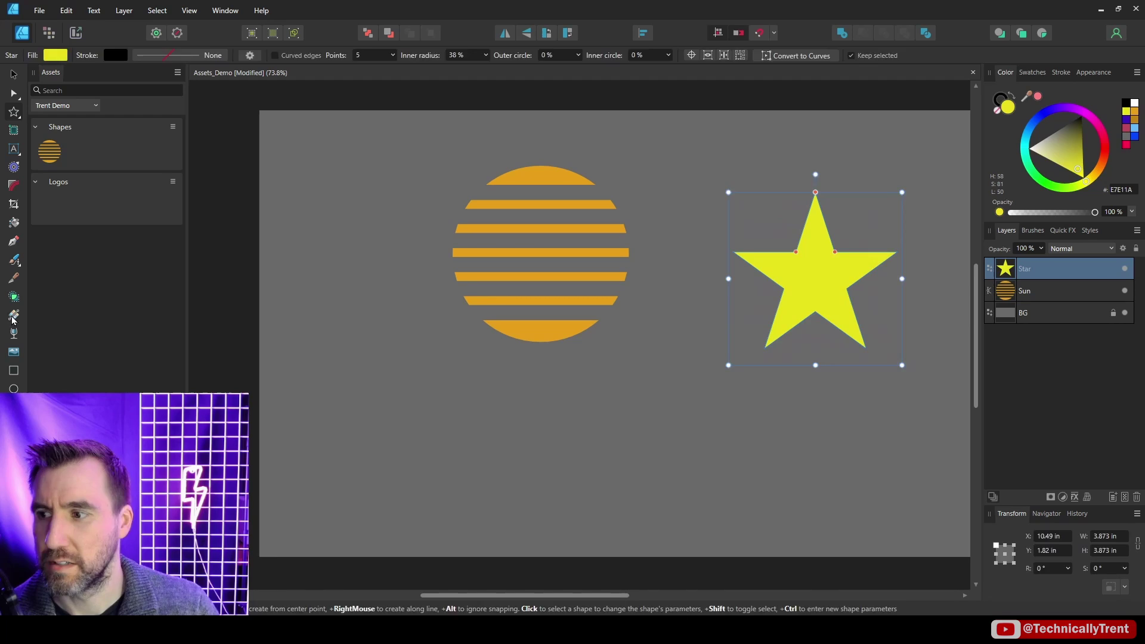
key("g")
left_click_drag(808, 234, 850, 316)
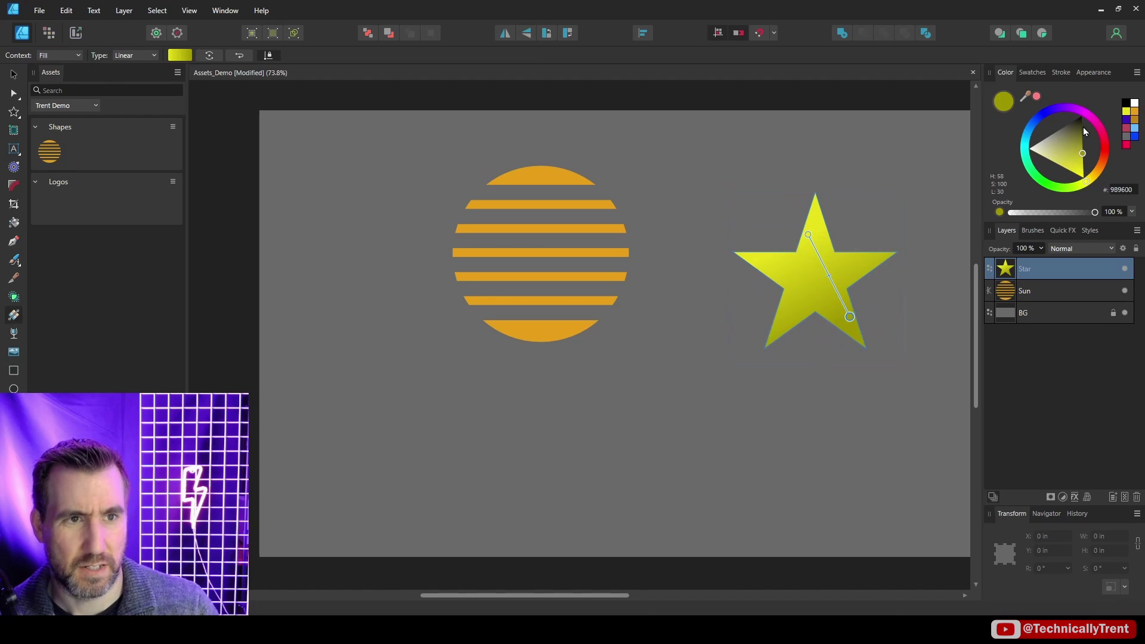
left_click(1073, 130)
left_click_drag(1045, 136, 1047, 142)
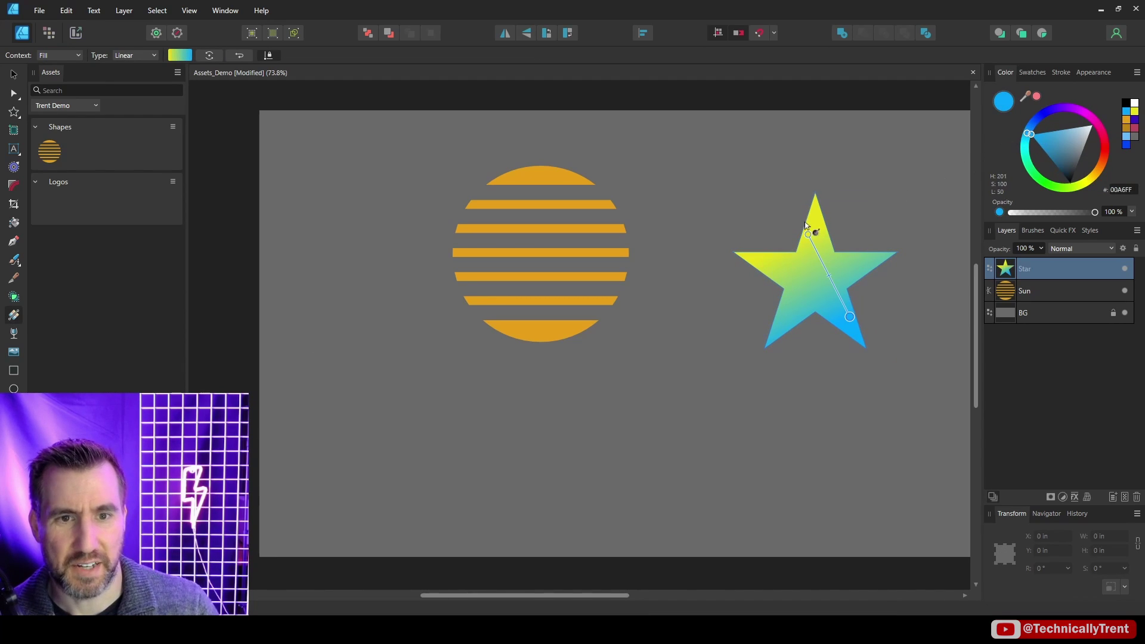
key("v")
left_click_drag(781, 219, 768, 206)
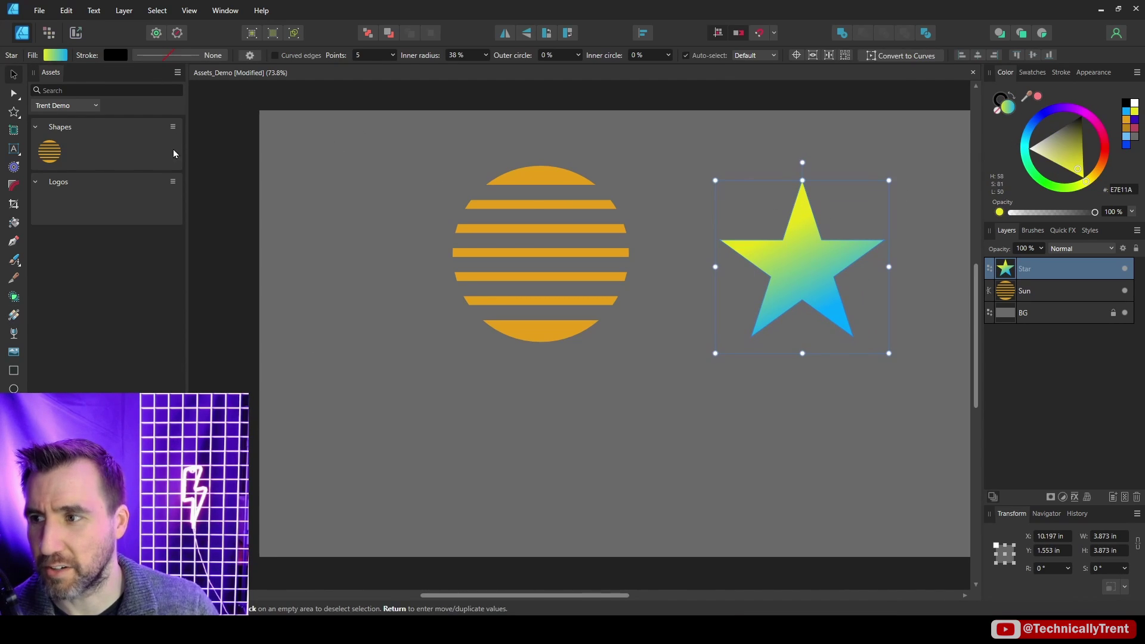
left_click(173, 127)
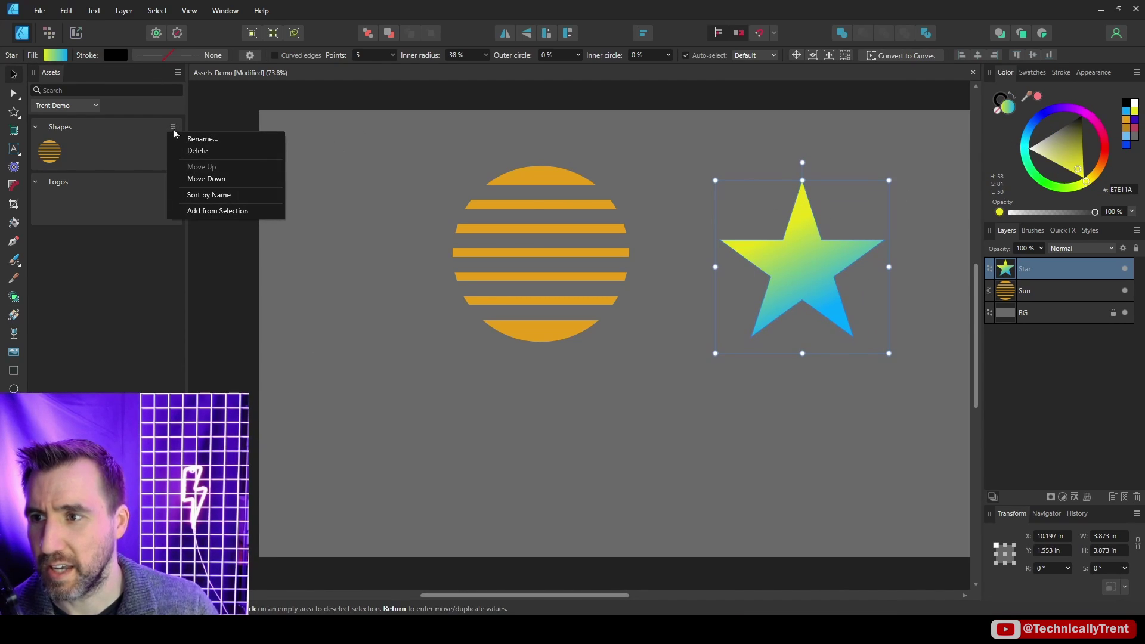
left_click(230, 210)
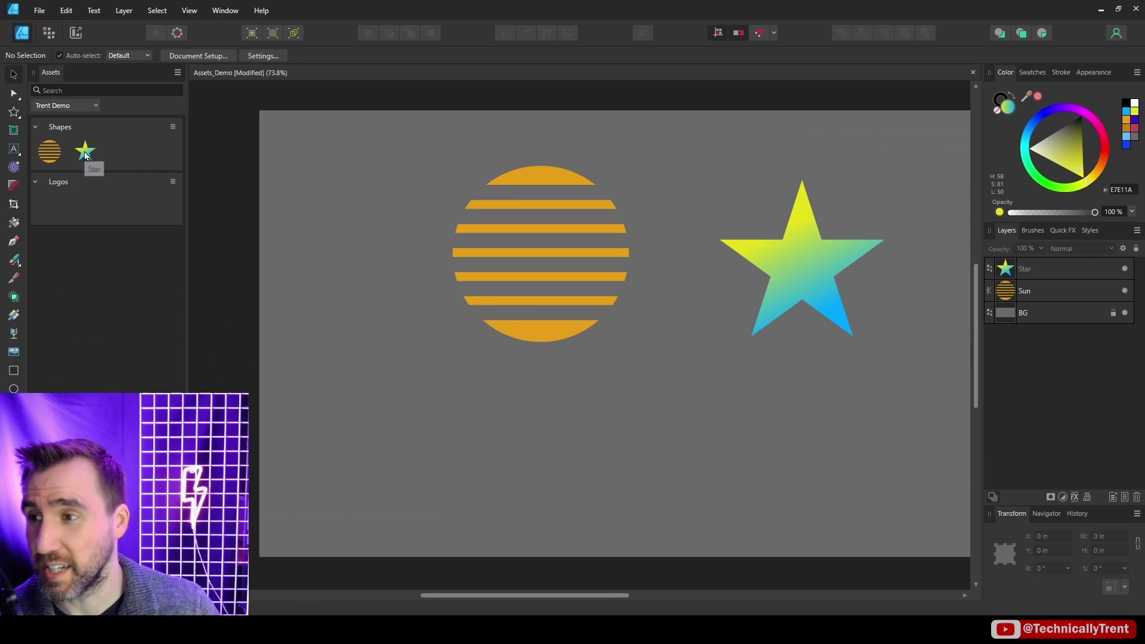
Step: Delete the Star asset from the Shapes subcategory
right_click(85, 155)
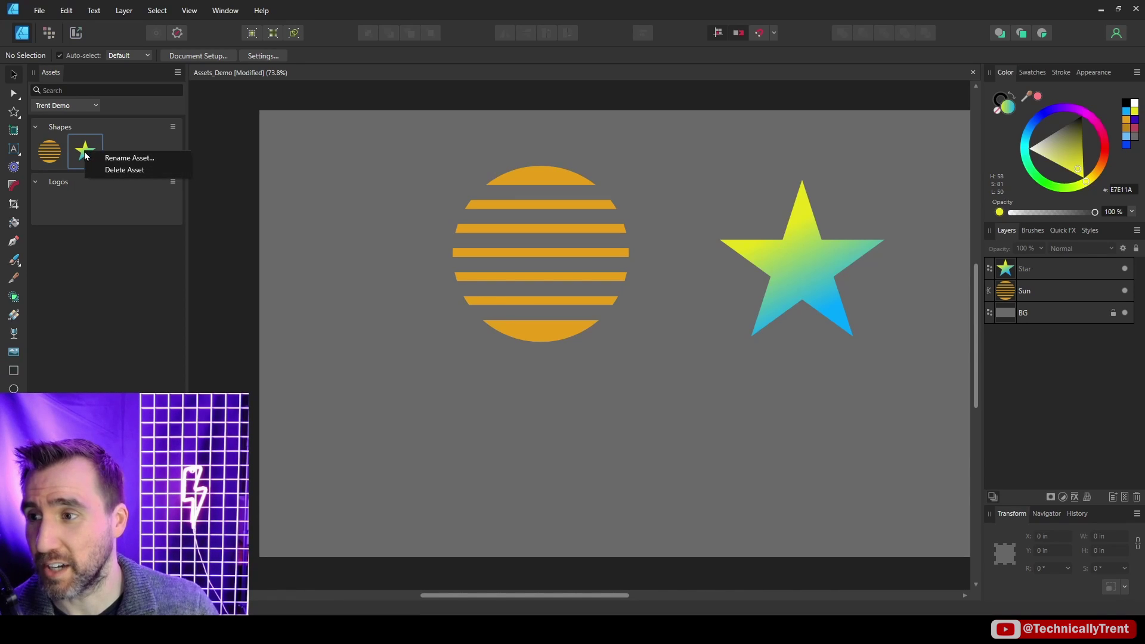
left_click(125, 170)
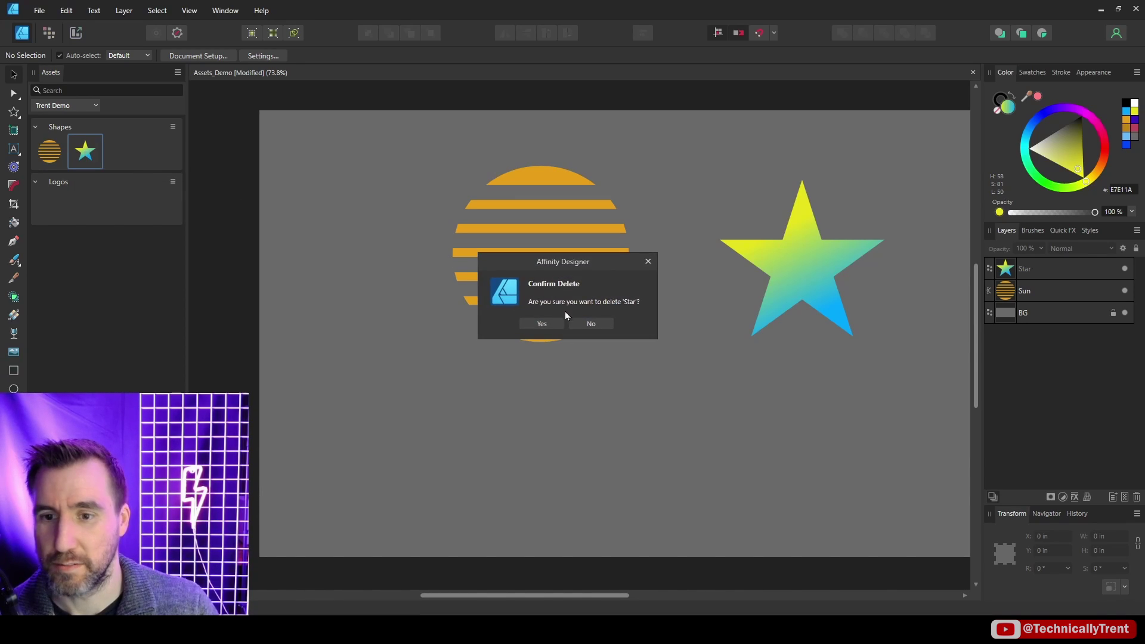
left_click(541, 326)
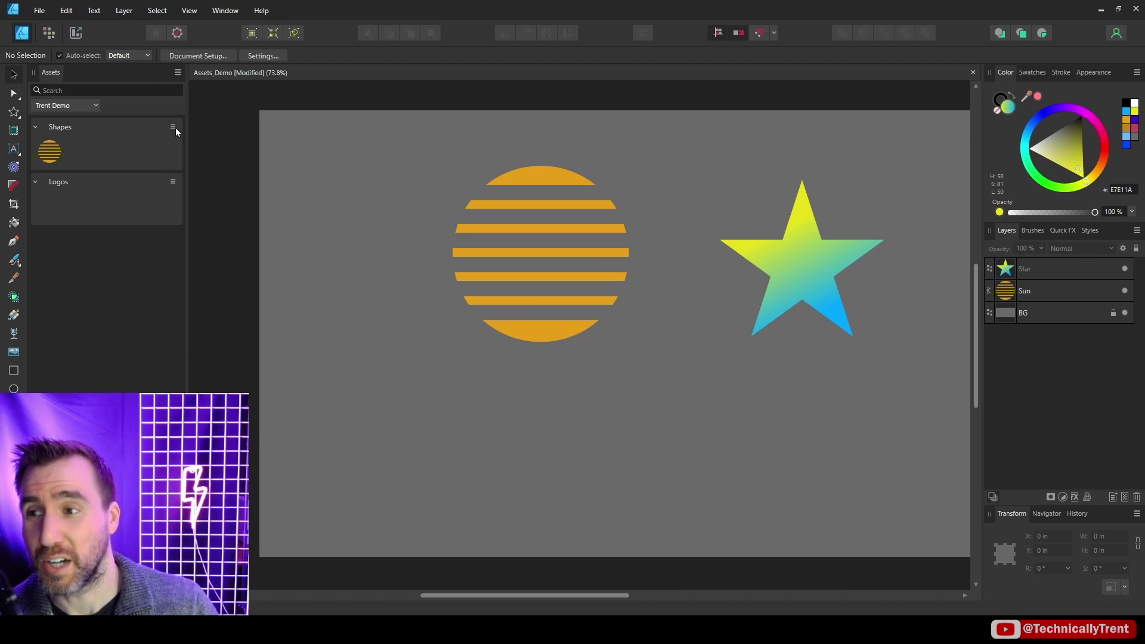
Step: Delete the whole Shapes subcategory, leaving only Logos in Trent Demo
left_click(173, 127)
left_click(206, 150)
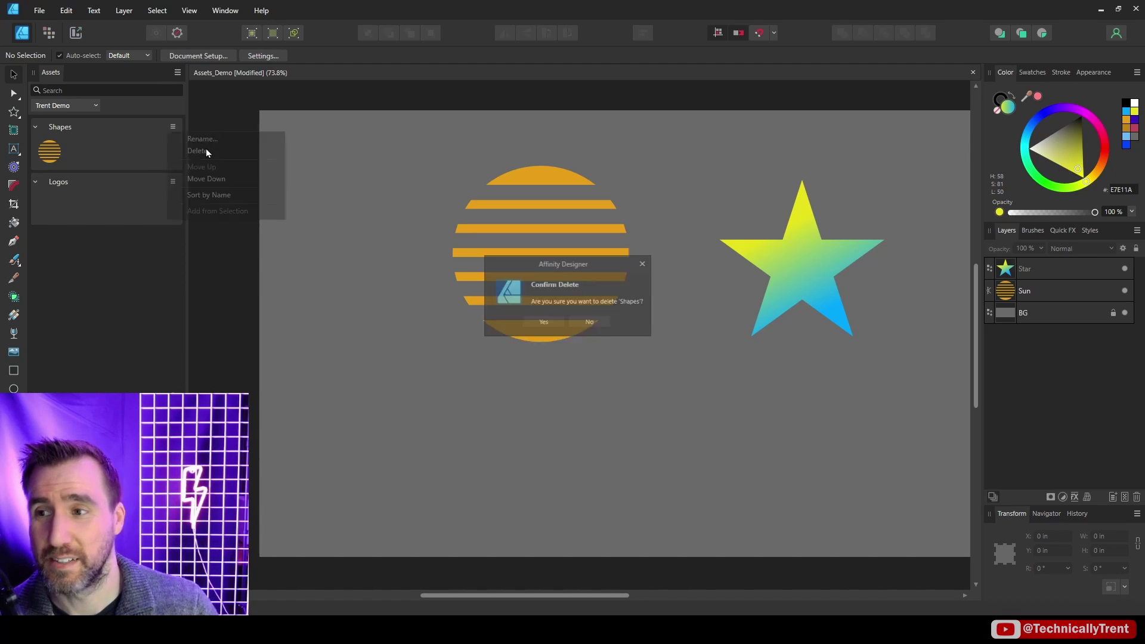
left_click(543, 325)
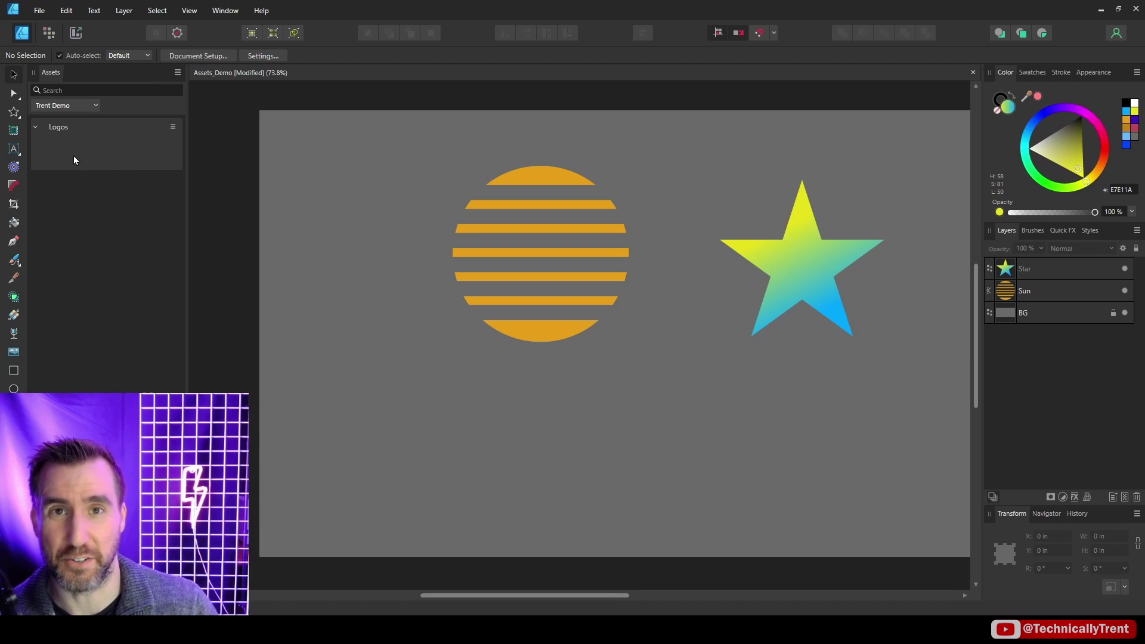
Step: Delete the Trent Demo asset category from the Assets panel menu, confirming with Yes
left_click(174, 71)
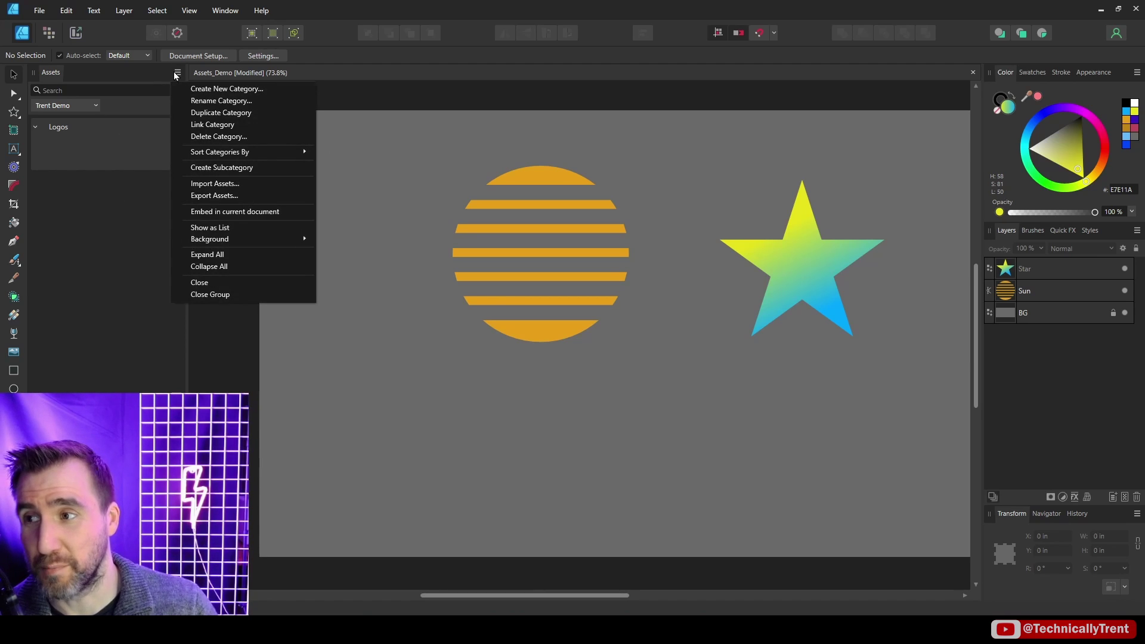
left_click(244, 137)
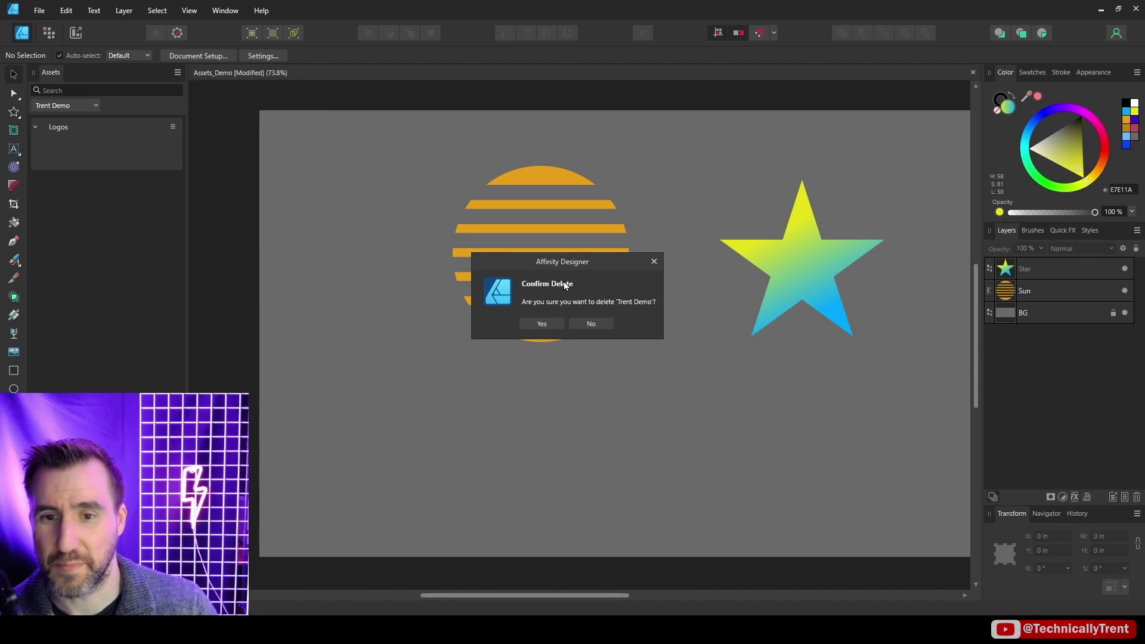
left_click(552, 325)
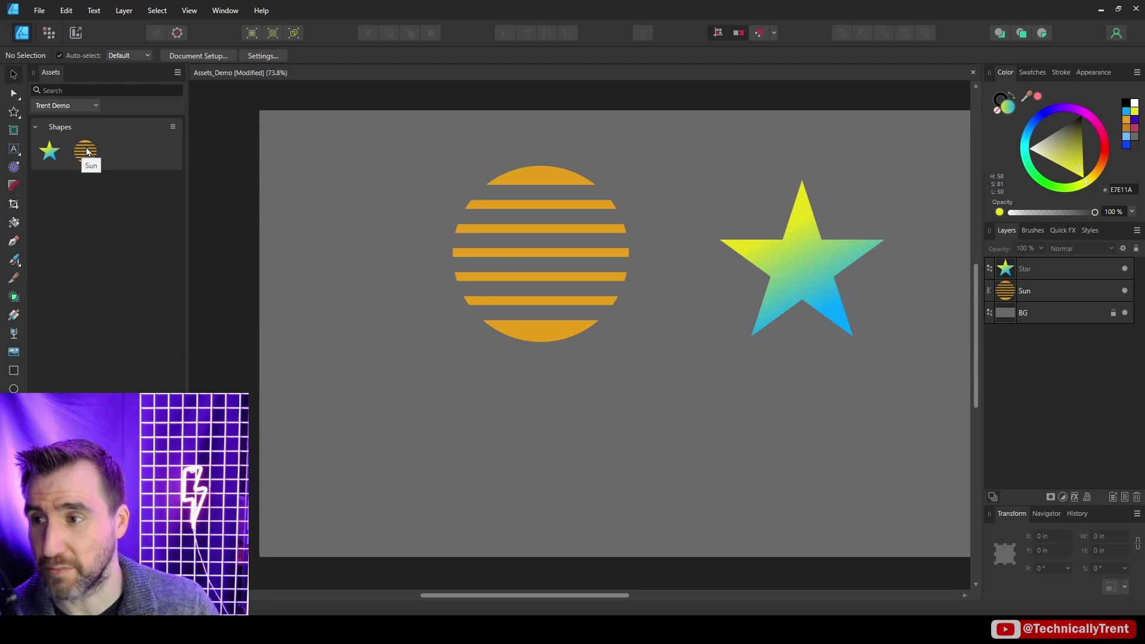
Step: Rename the Star asset in the Shapes subcategory to 'Cool Star'
right_click(50, 152)
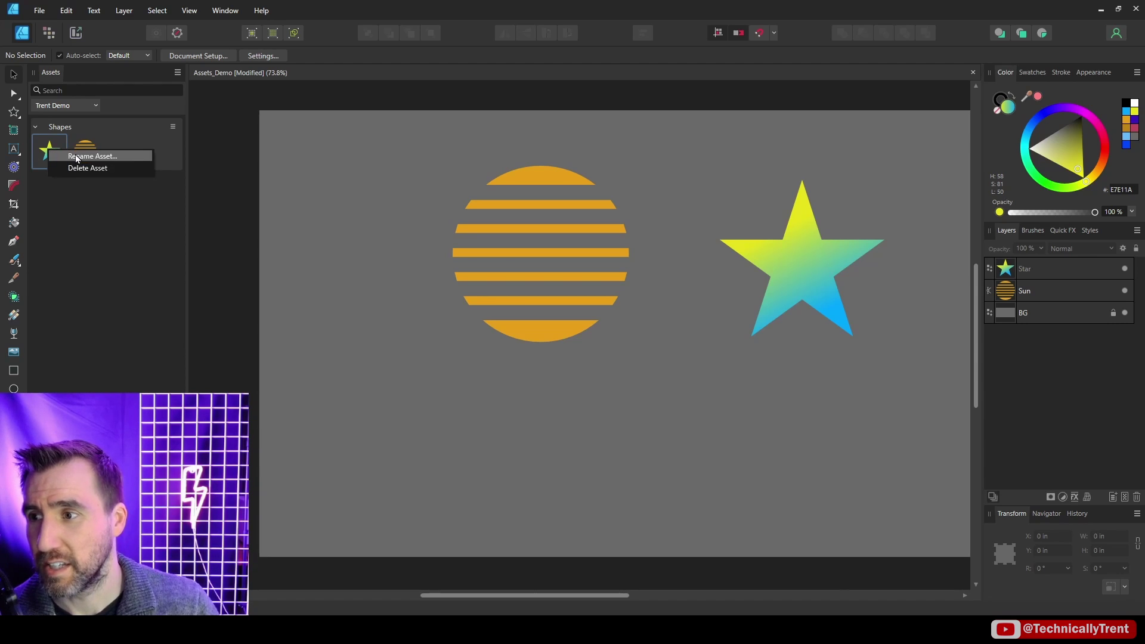
left_click(76, 156)
type("C")
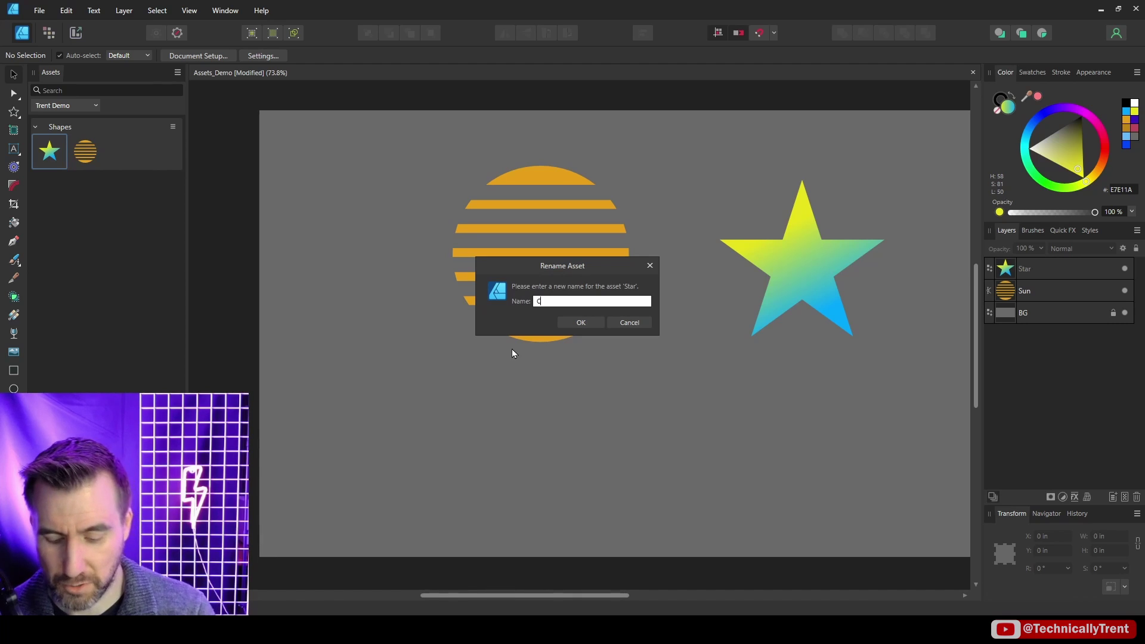
type("ool Star")
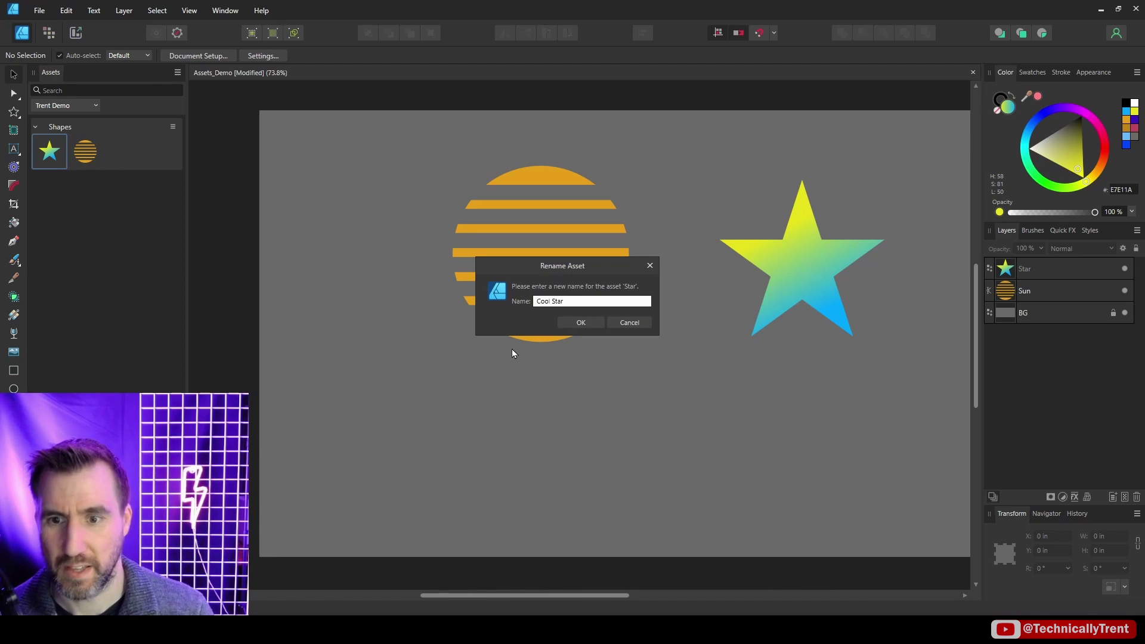
key("Return")
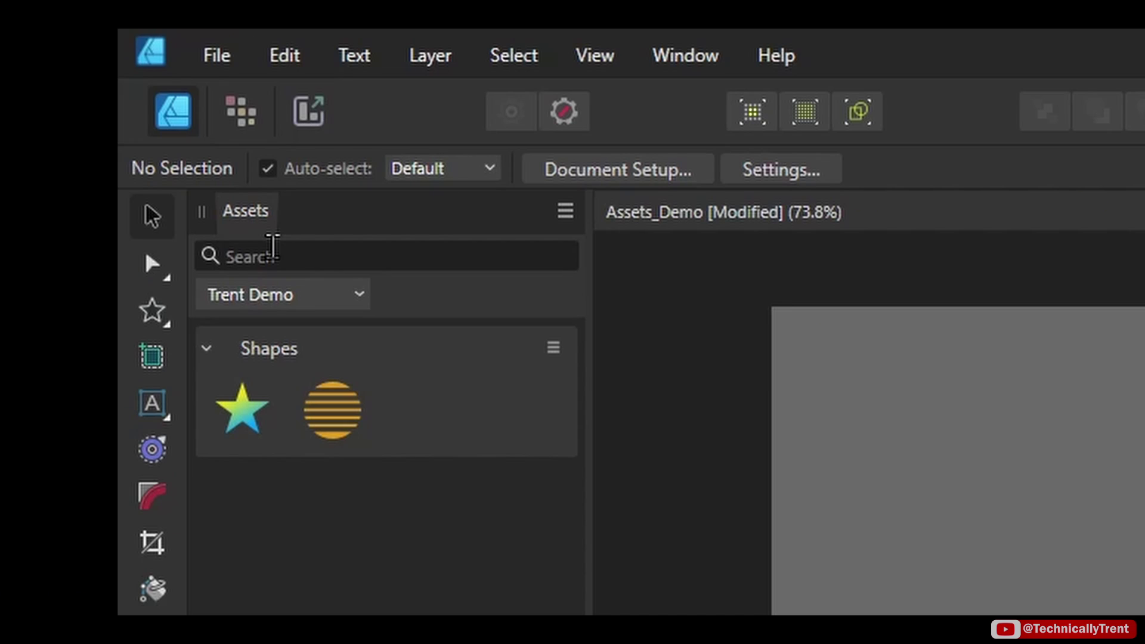
Step: Search the assets for 'cool' to find Cool Star, then clear the search to list all assets
type("c")
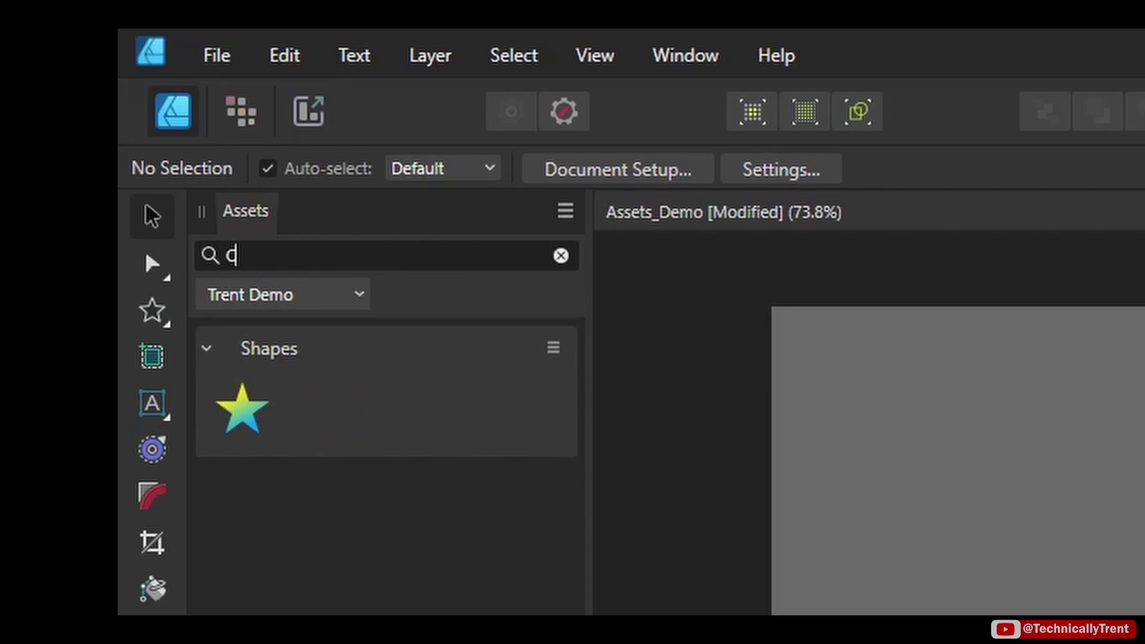
type("ool")
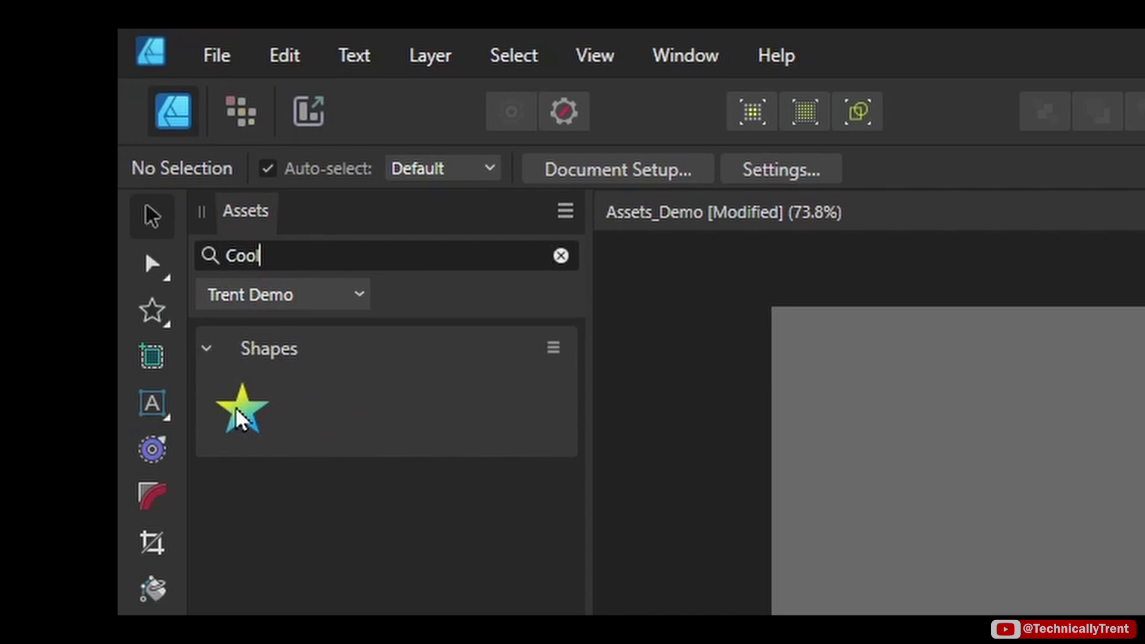
double_click(230, 257)
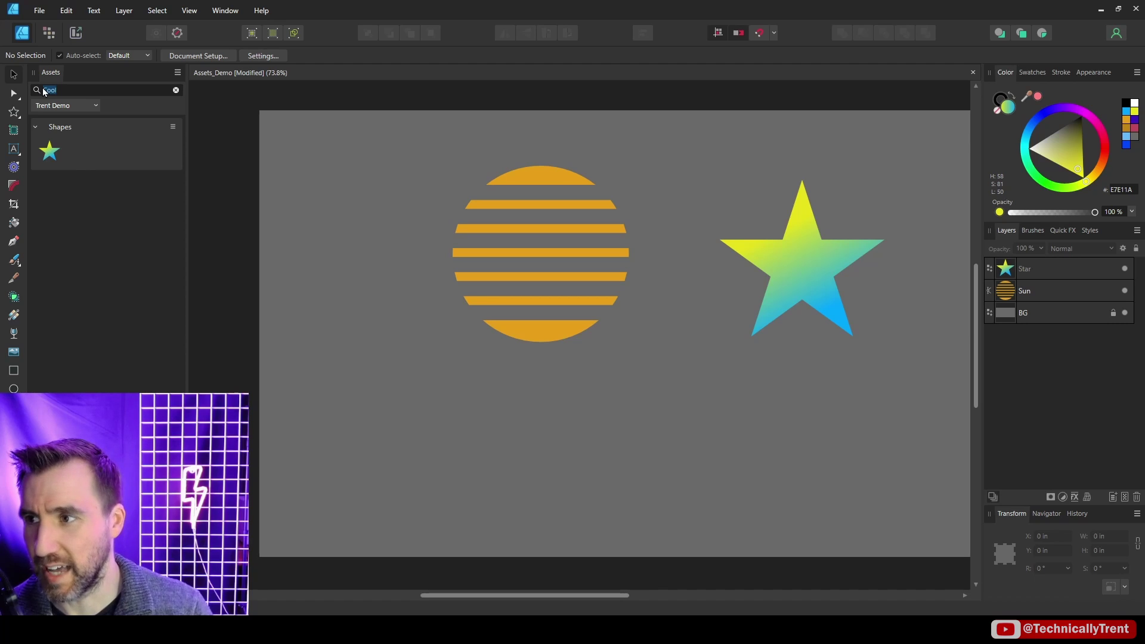
key("BackSpace")
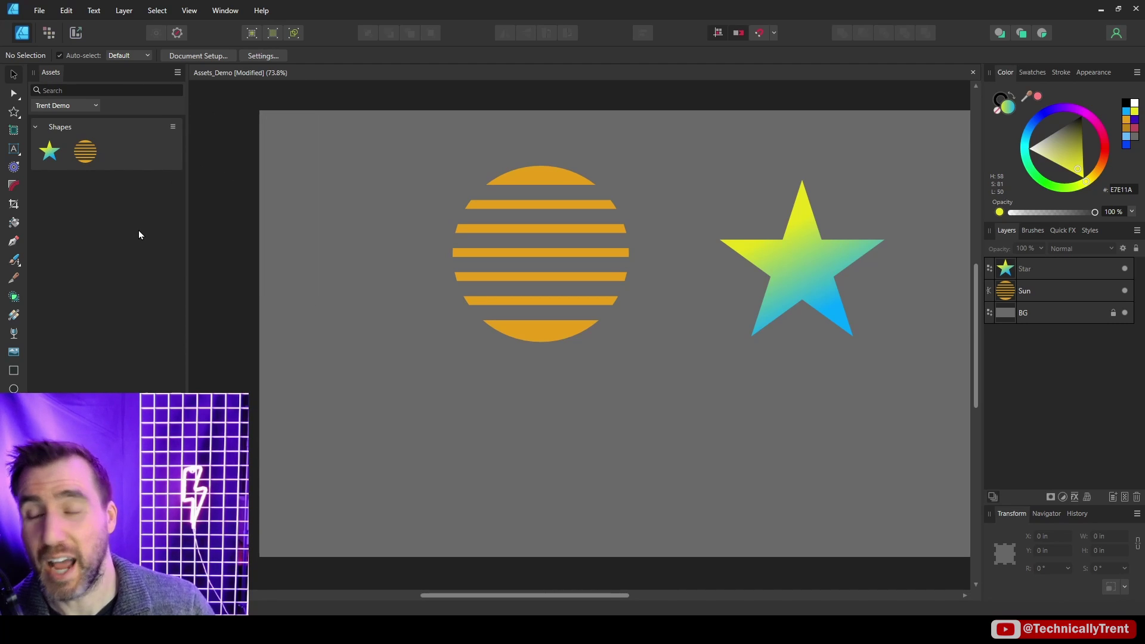
left_click(178, 74)
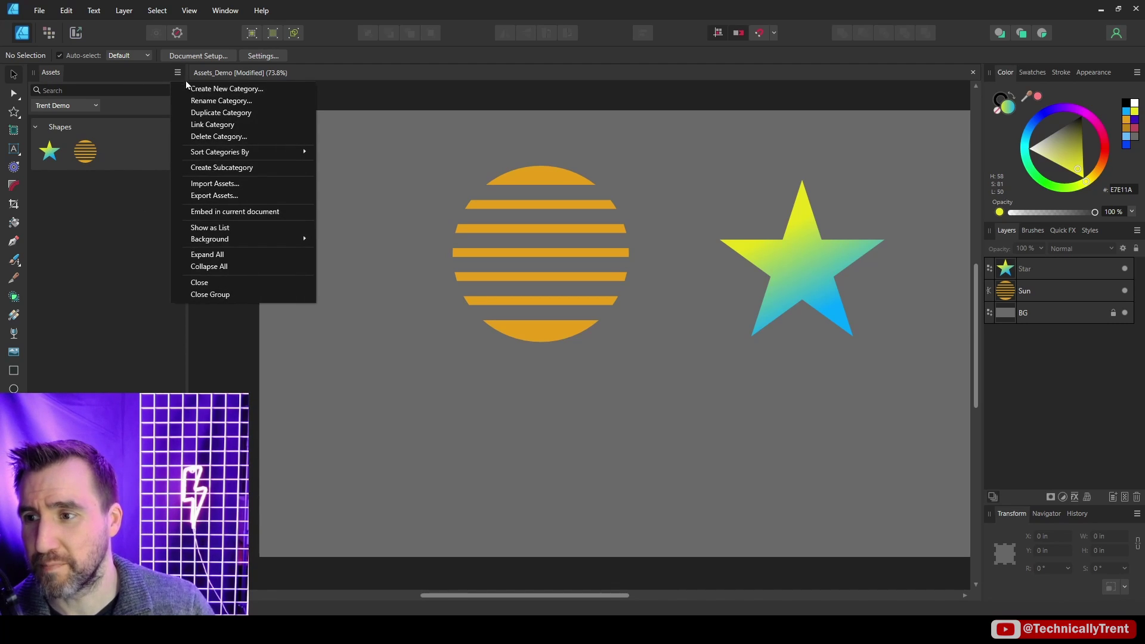
Step: Switch the Shapes assets to Show as List, displaying Cool Star and Sun by name
left_click(237, 227)
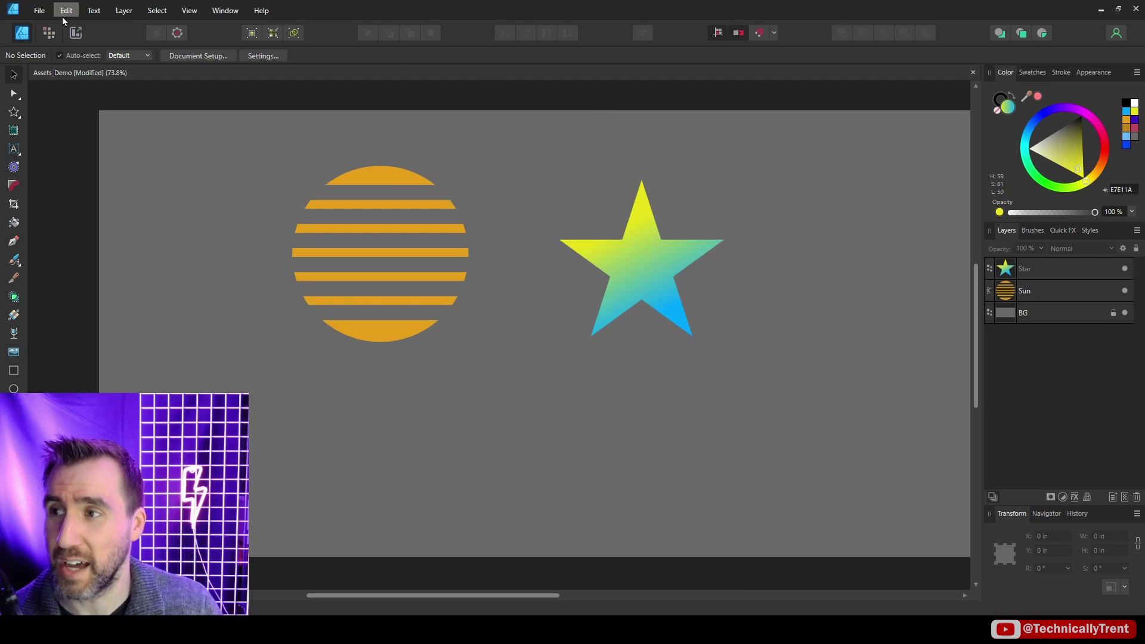
Step: Create a new Letter-size document
left_click(39, 10)
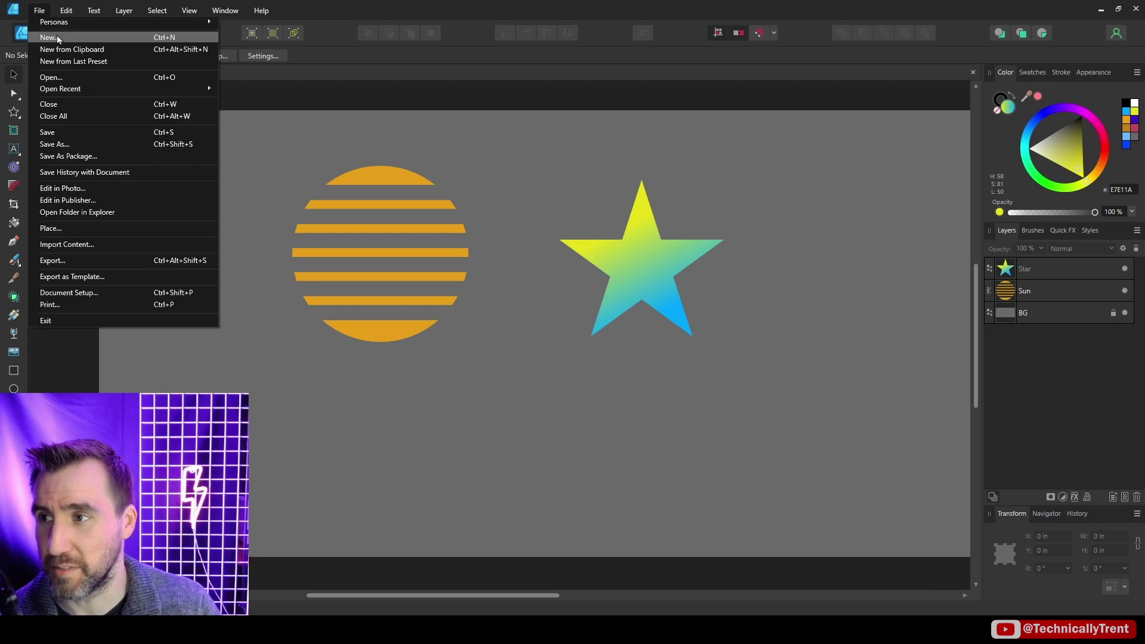
left_click(59, 37)
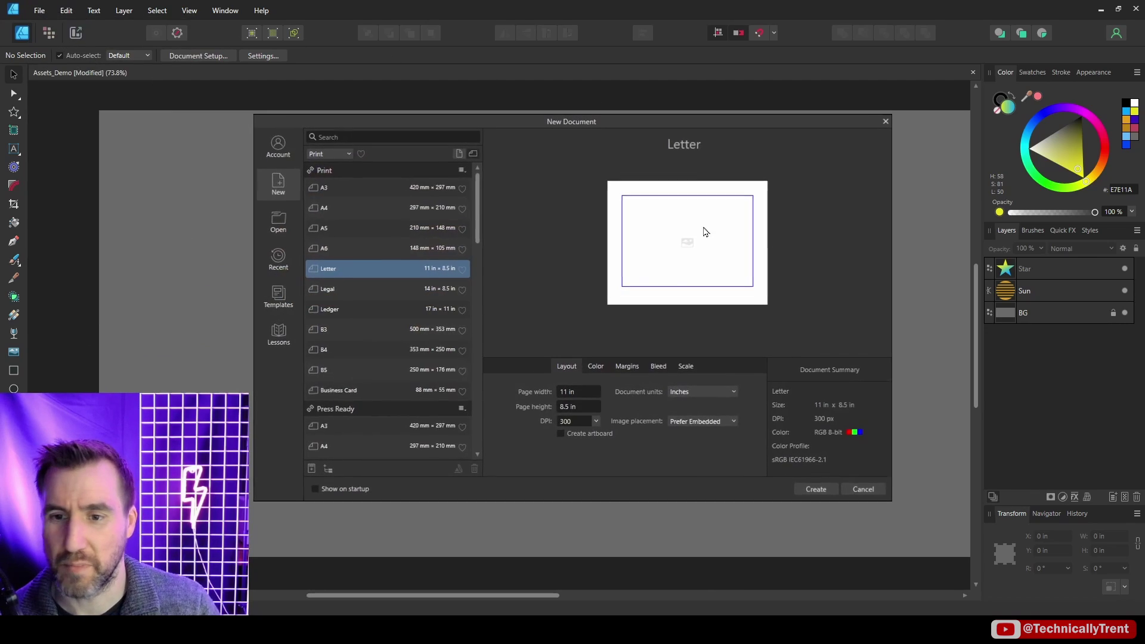
left_click(819, 490)
Step: Show the Assets panel and place the Sun and Cool Star assets side by side on the page
left_click(225, 11)
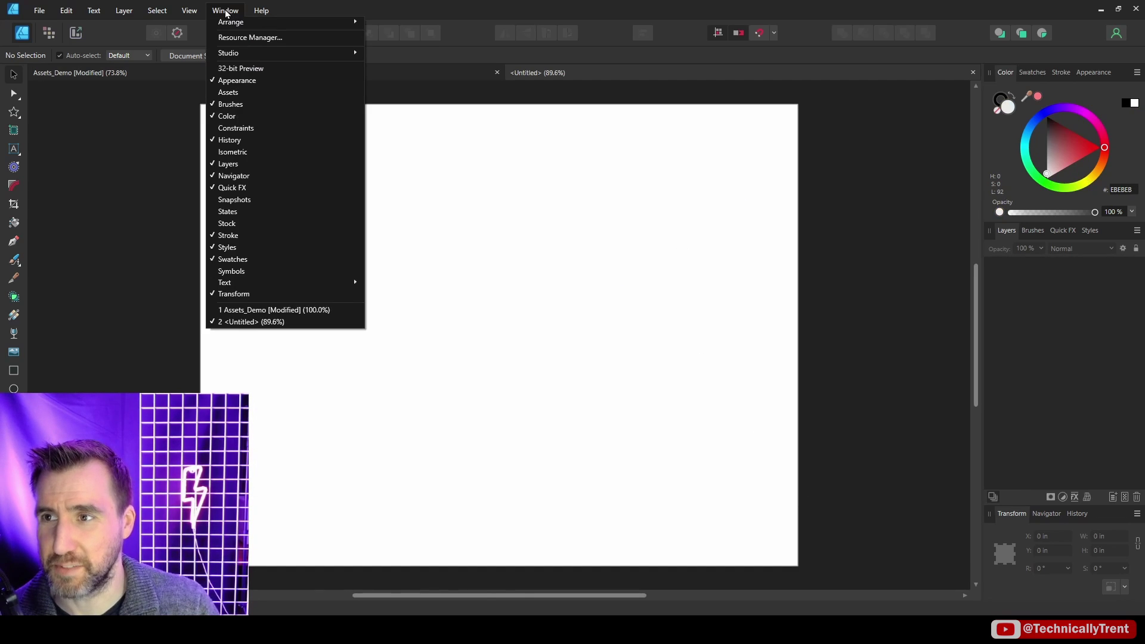
left_click(243, 94)
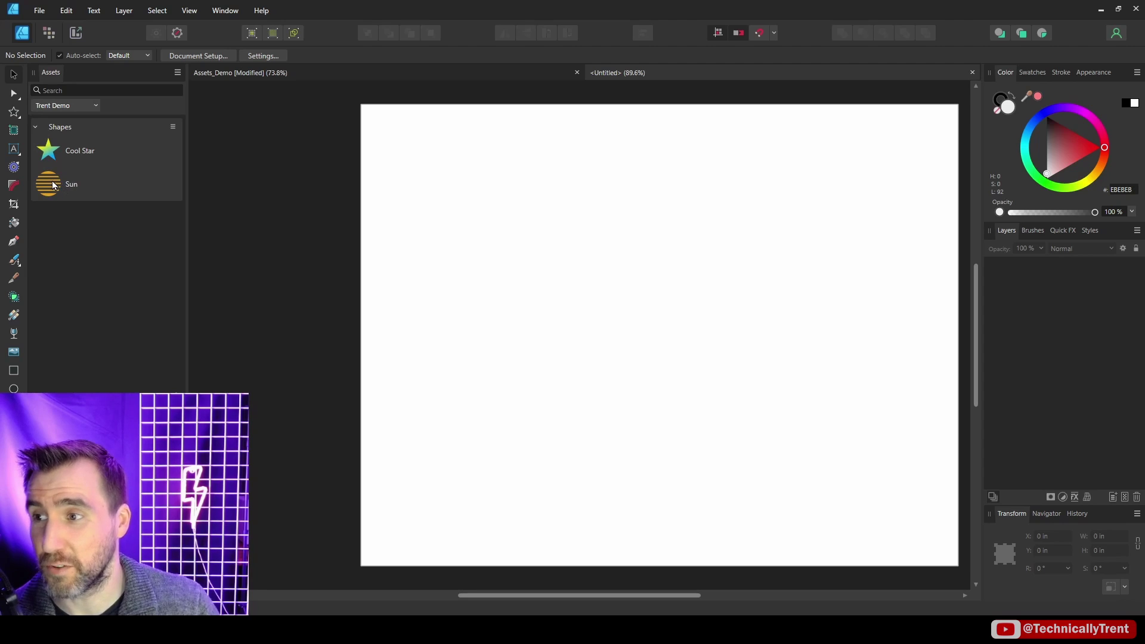
left_click_drag(53, 185, 561, 271)
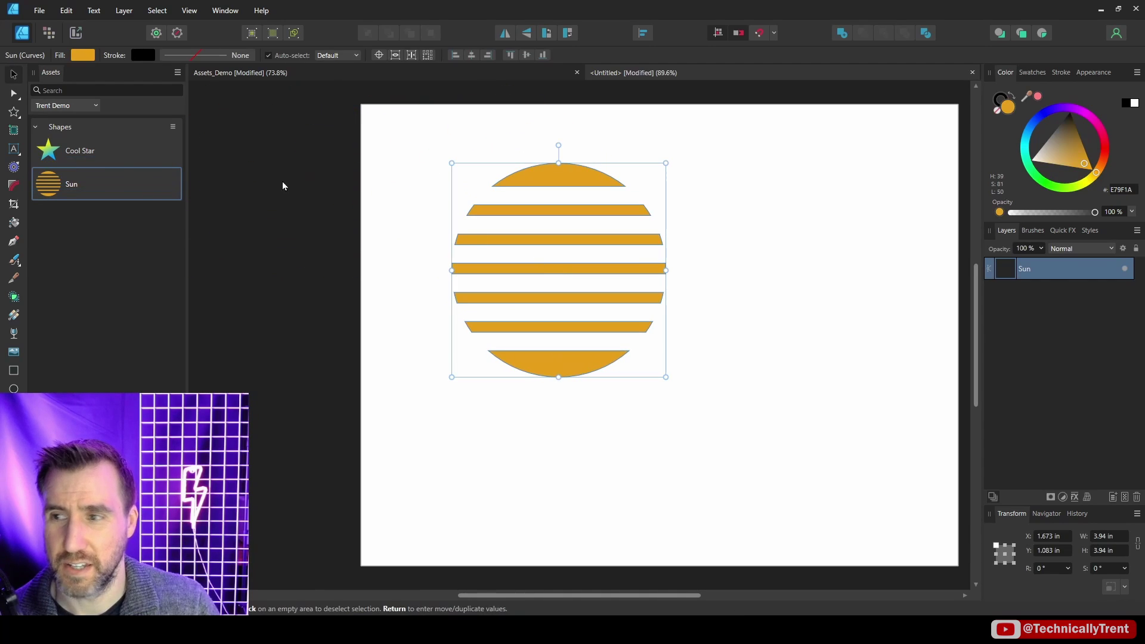
left_click_drag(52, 154, 823, 270)
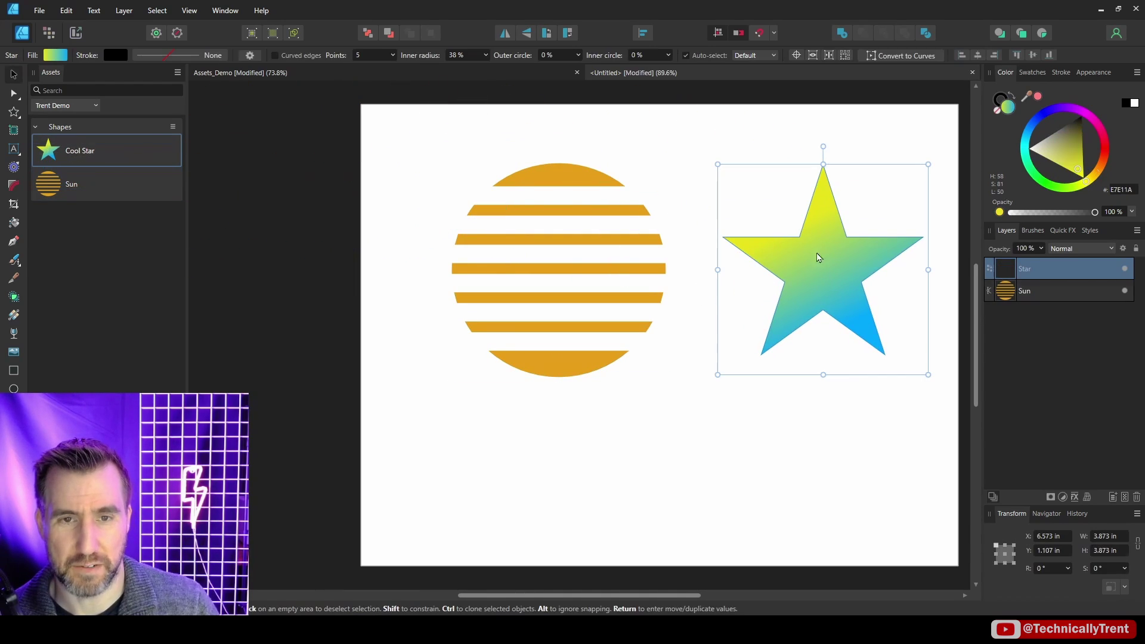
left_click(624, 227)
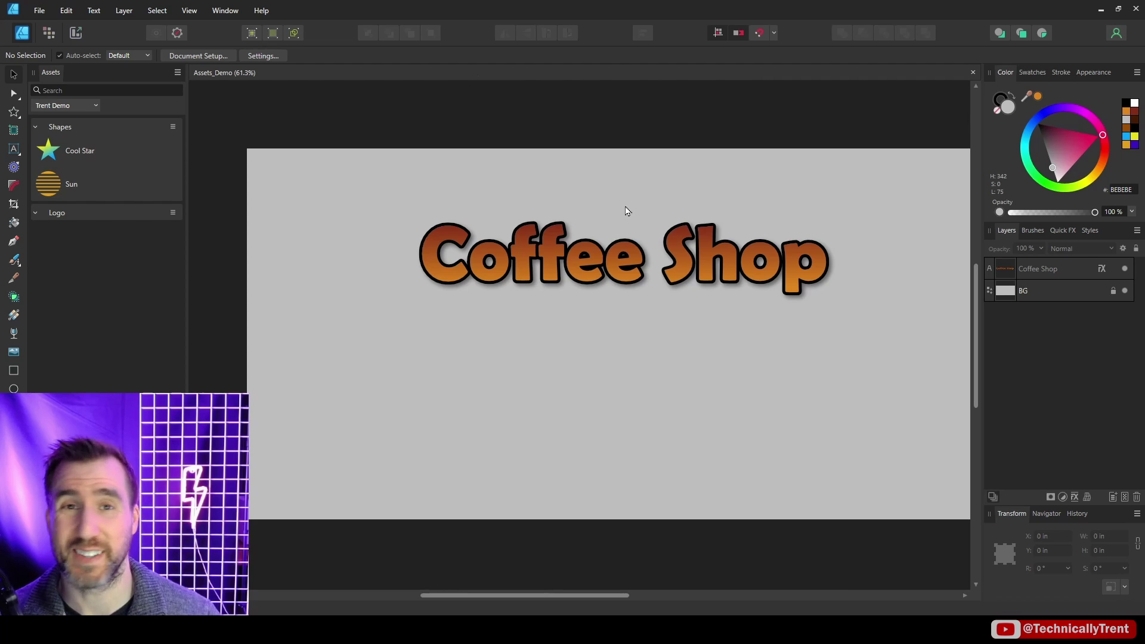
Step: Add the selected Coffee Shop text to the Logo category as a new asset
left_click(448, 253)
left_click(172, 213)
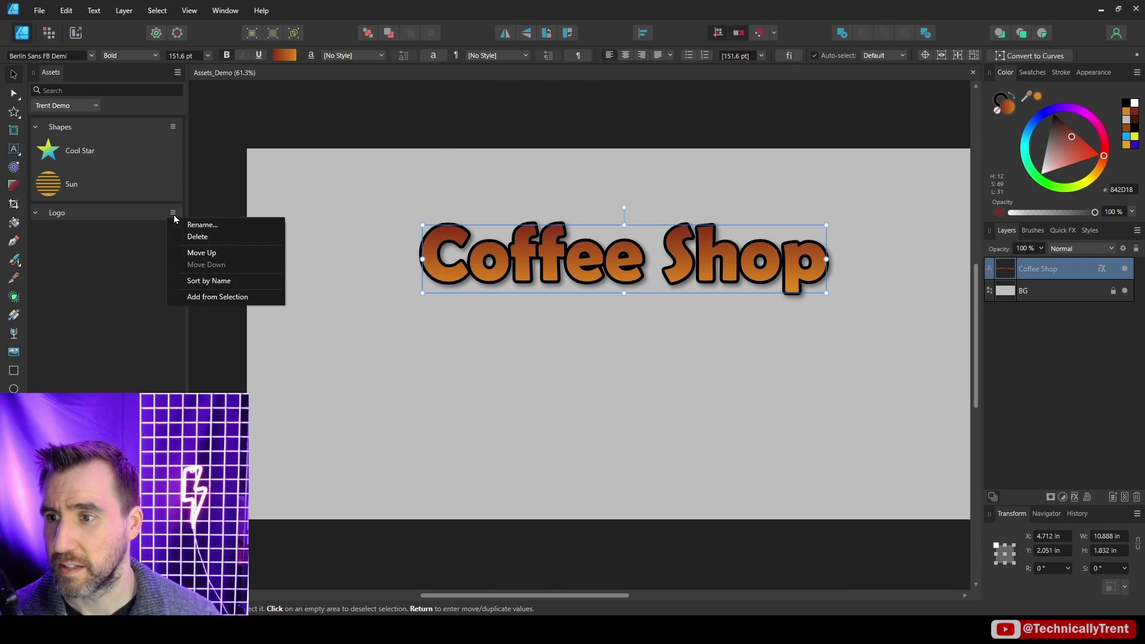
left_click(218, 297)
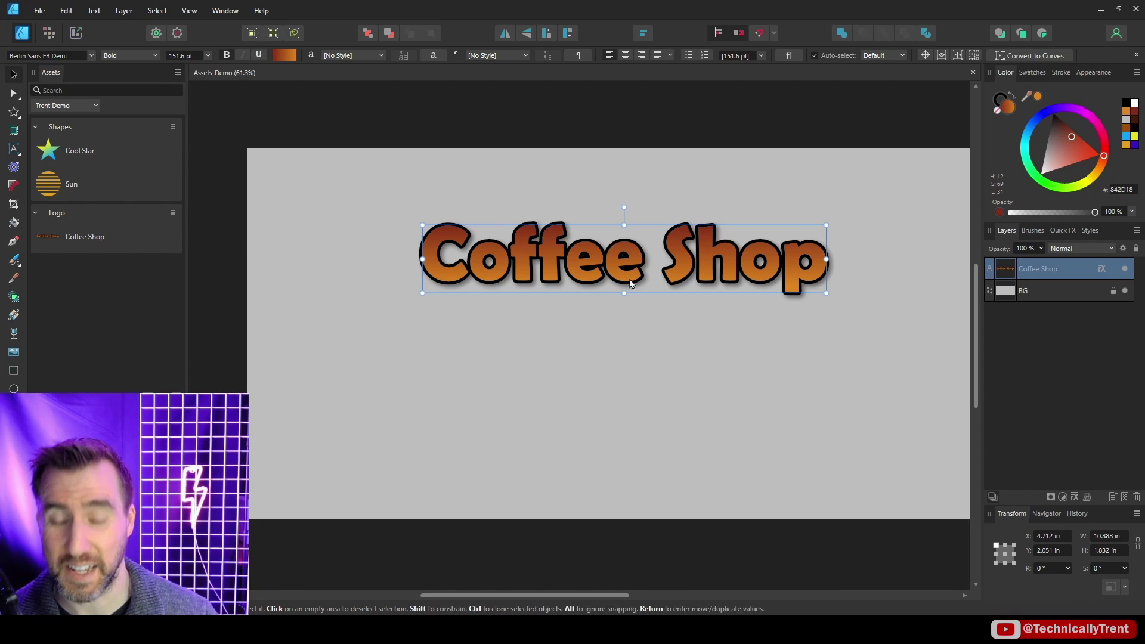
Step: In Affinity Photo, show the Assets panel and check its categories, finding only Default
left_click(683, 614)
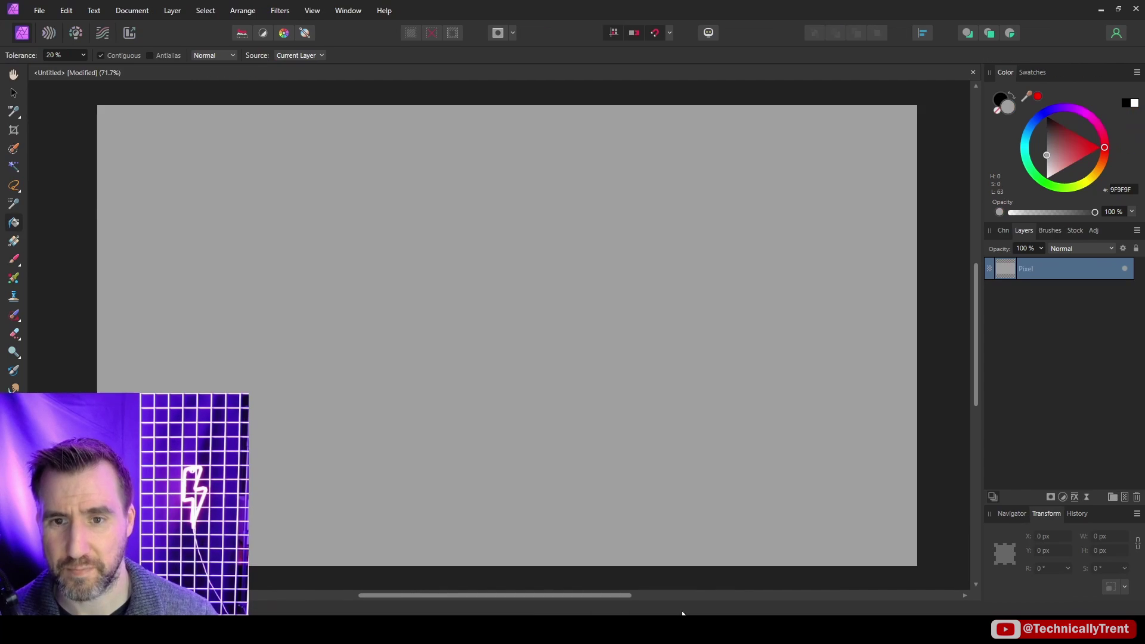
left_click(348, 10)
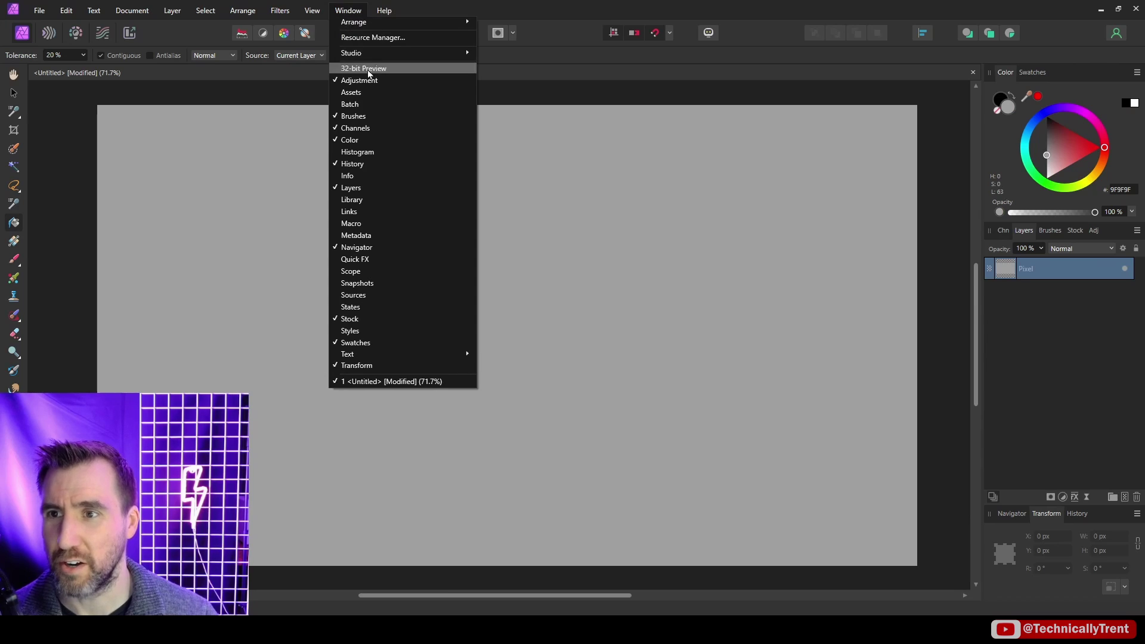
left_click(372, 91)
left_click(74, 105)
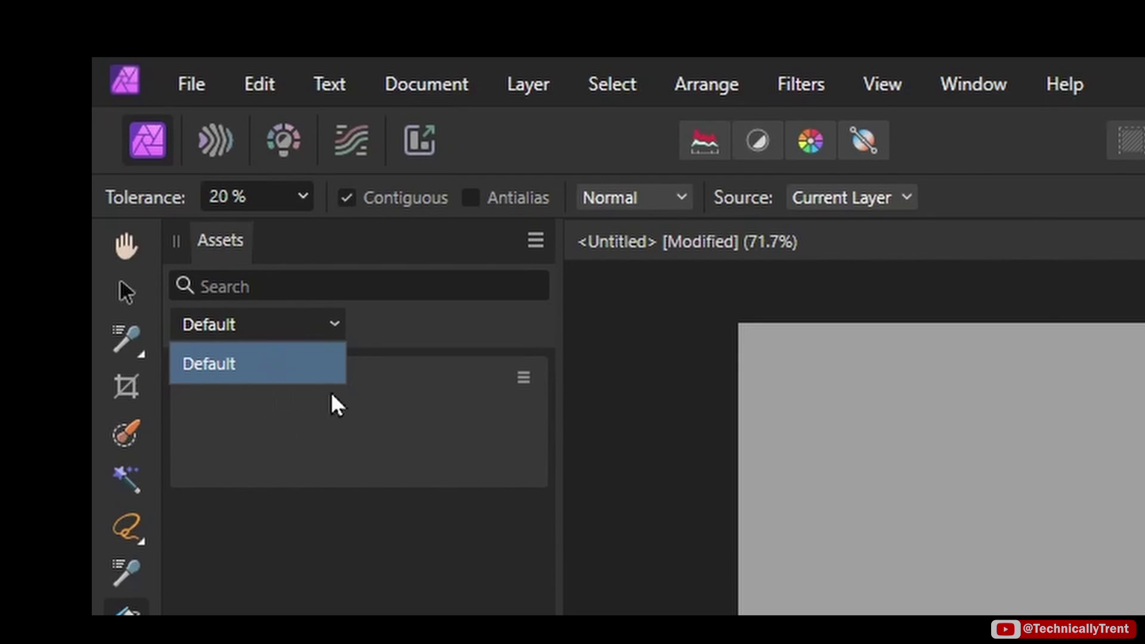
left_click(440, 316)
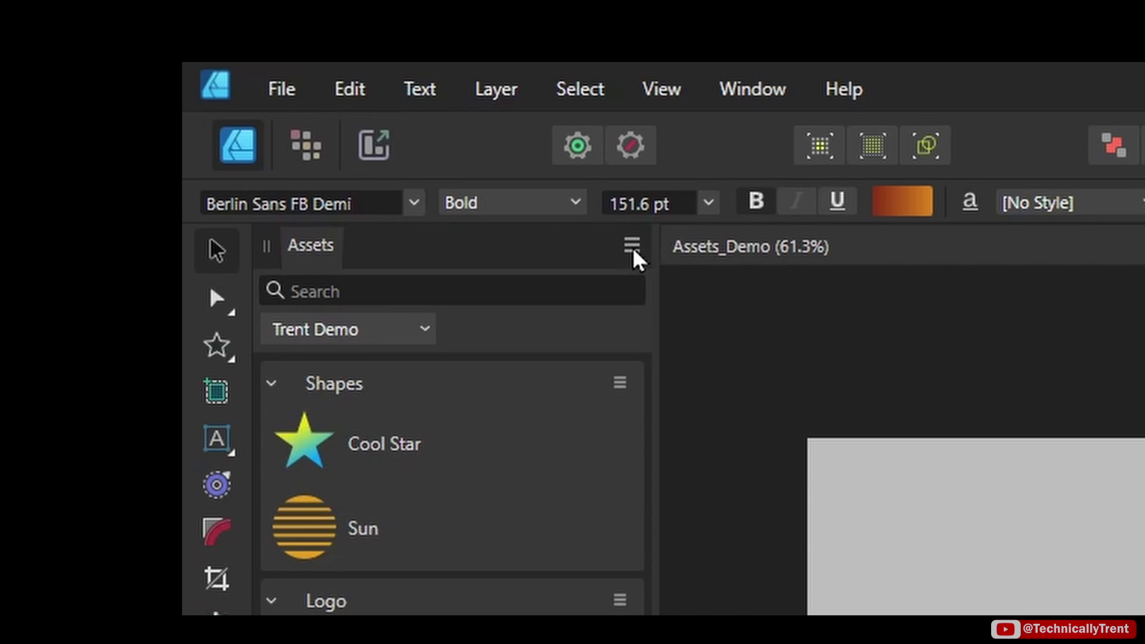
Step: Link the Trent Demo category so it is shared across the Affinity apps
left_click(633, 246)
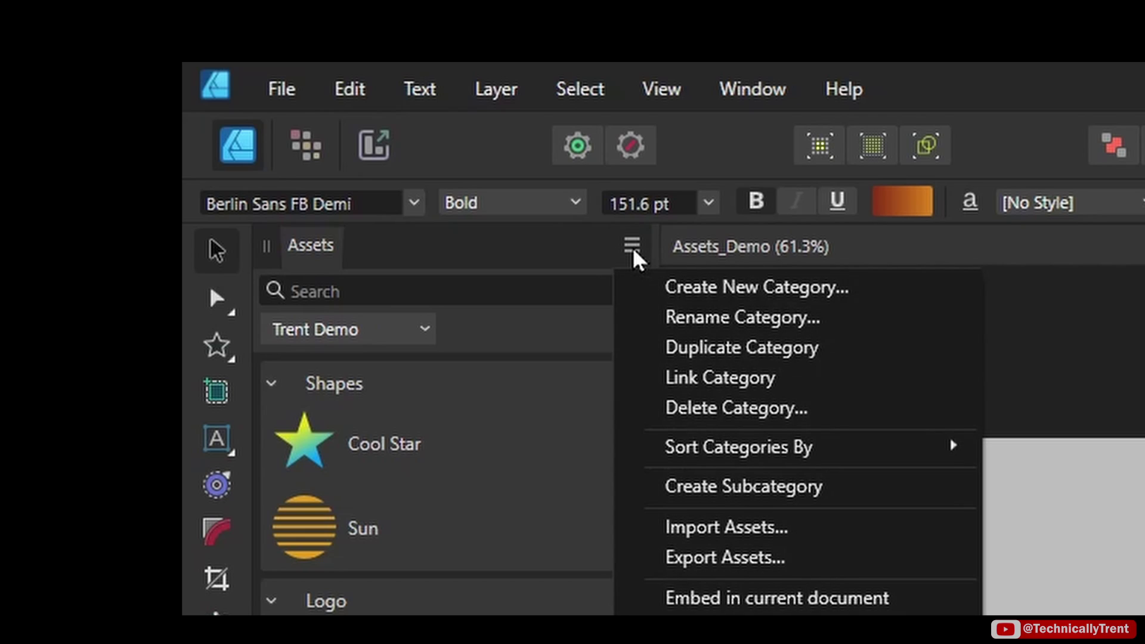
left_click(741, 387)
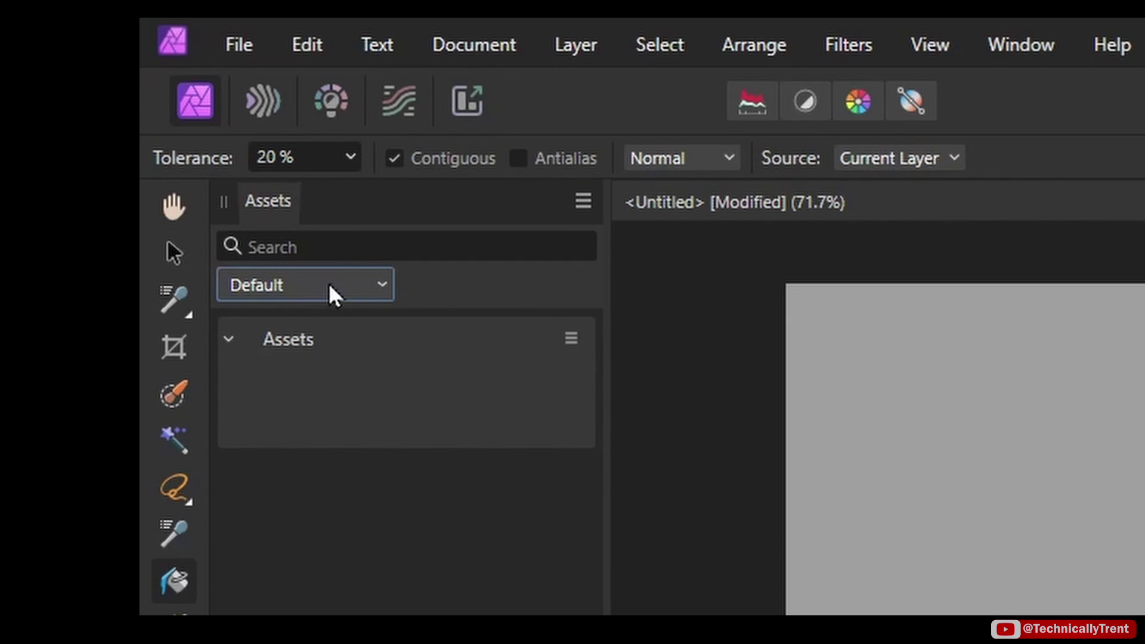
Step: In Affinity Photo, choose the linked Trent Demo category and place the Coffee Shop logo, scaled down and centred
left_click(331, 292)
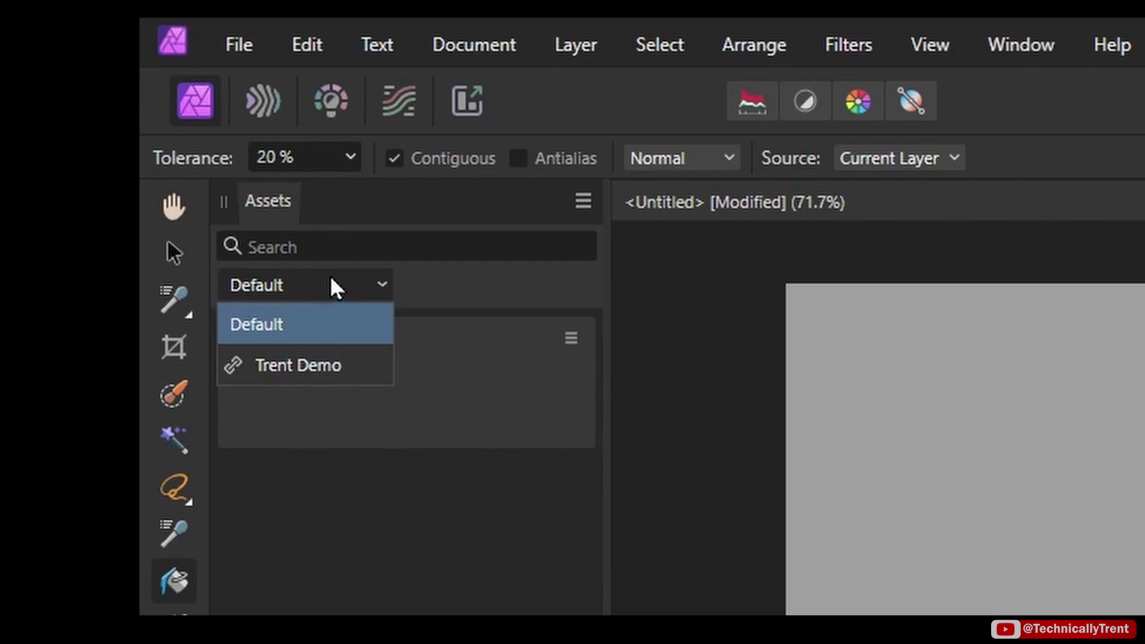
left_click(310, 361)
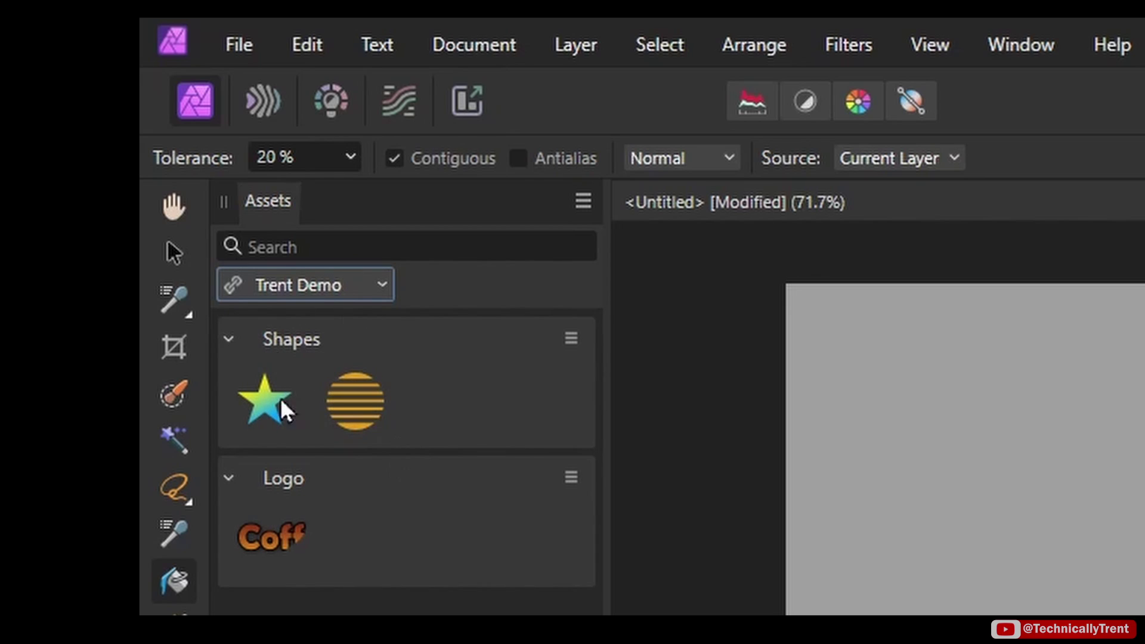
left_click_drag(270, 535, 482, 252)
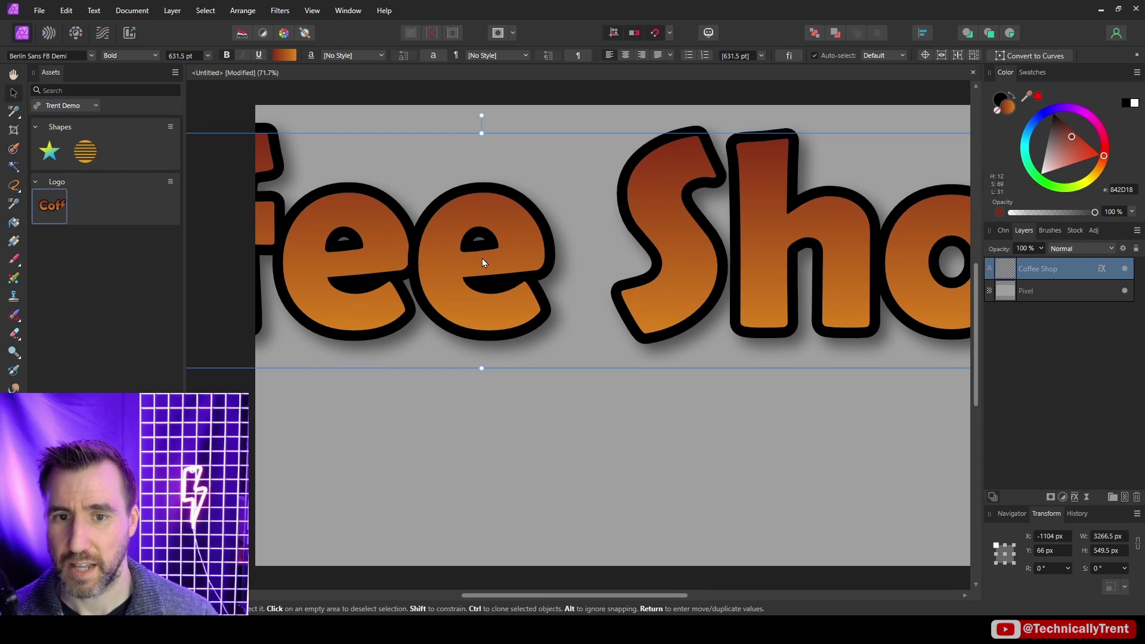
scroll(482, 258, "down", 3)
left_click_drag(831, 173, 481, 206)
left_click_drag(498, 269, 711, 243)
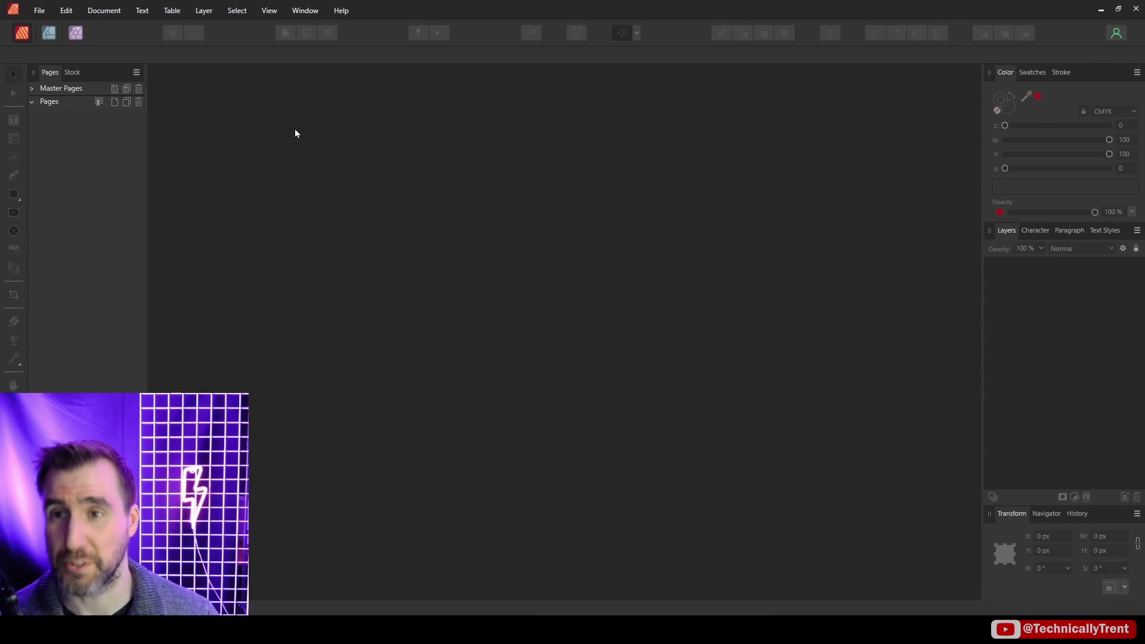
Step: In Affinity Publisher, create a new Letter-size document
left_click(39, 10)
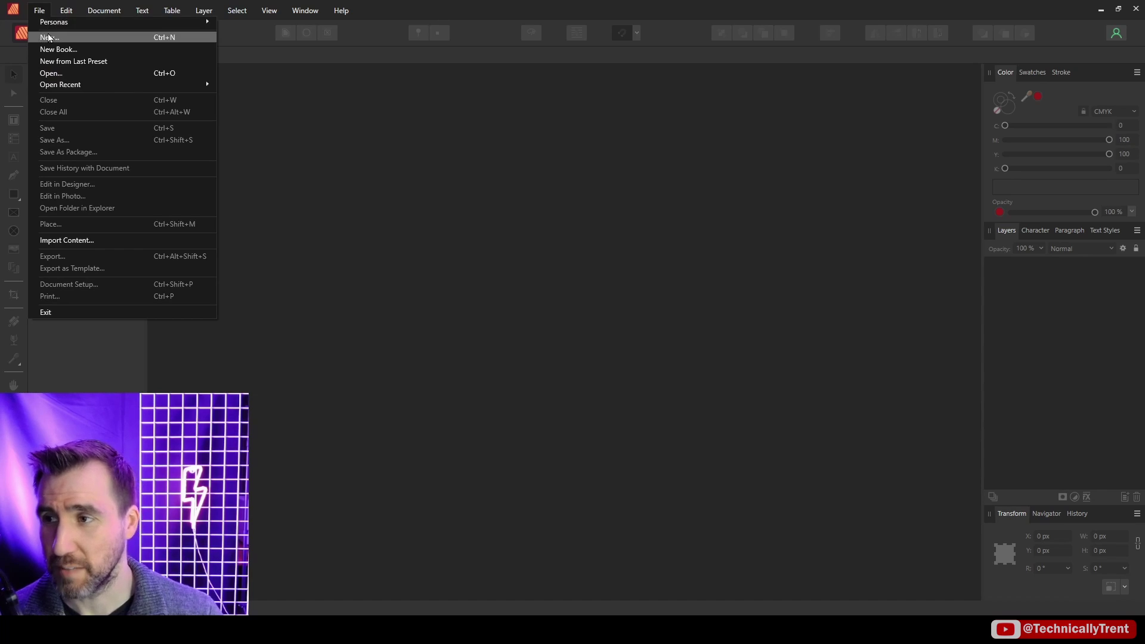
left_click(49, 38)
left_click(816, 489)
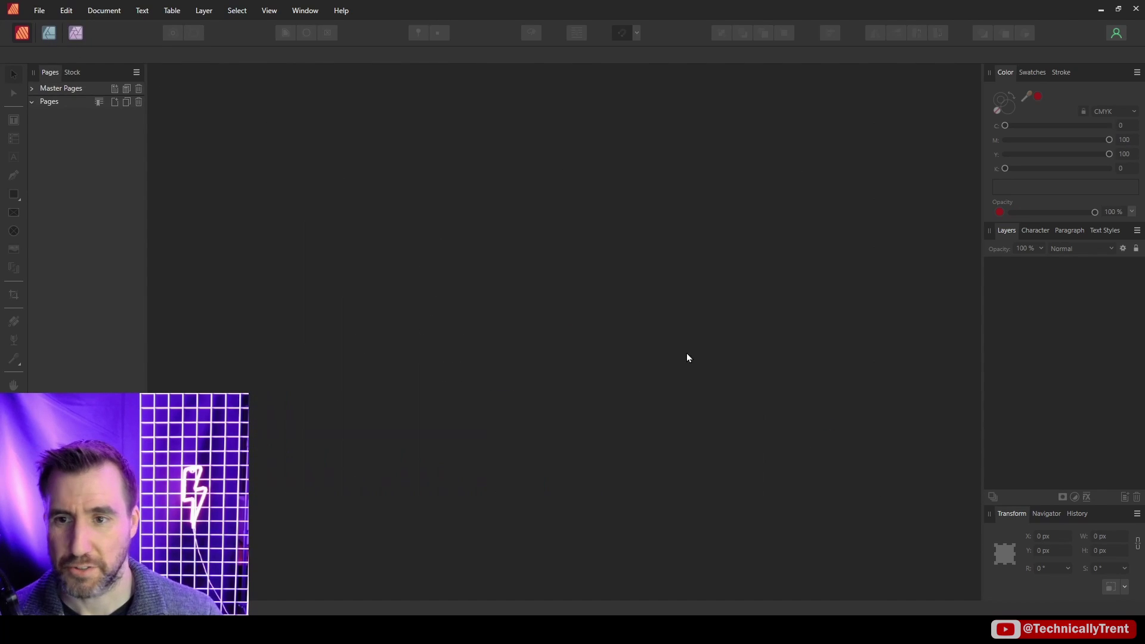
Step: Show the Assets panel, select Trent Demo, and place the sun, star and Coffee Shop logo on the page
left_click(305, 10)
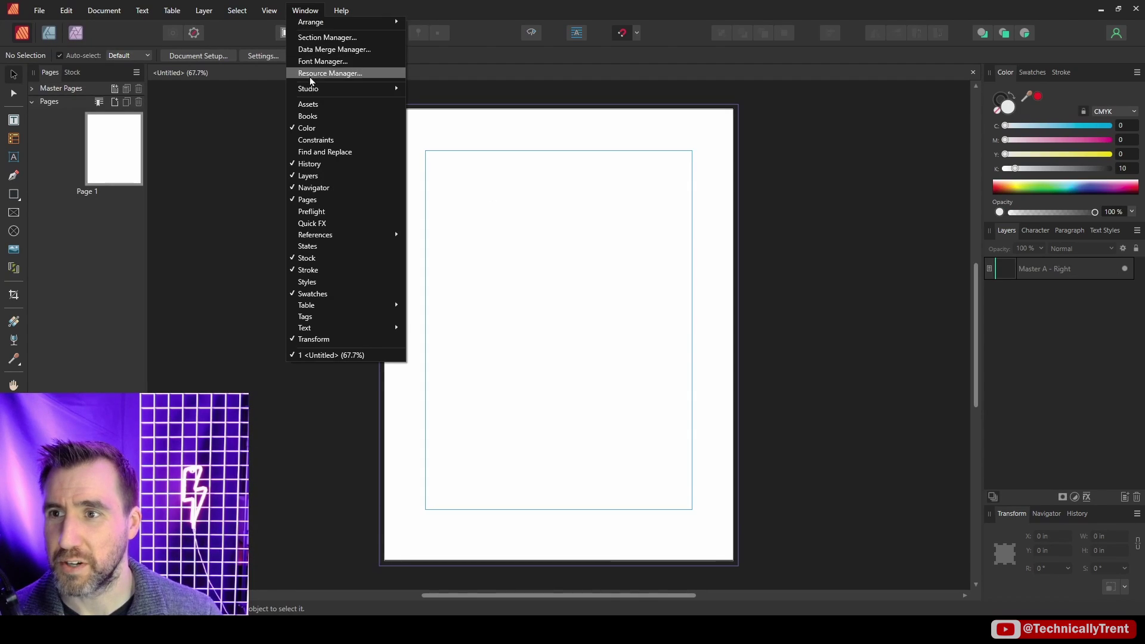
left_click(316, 105)
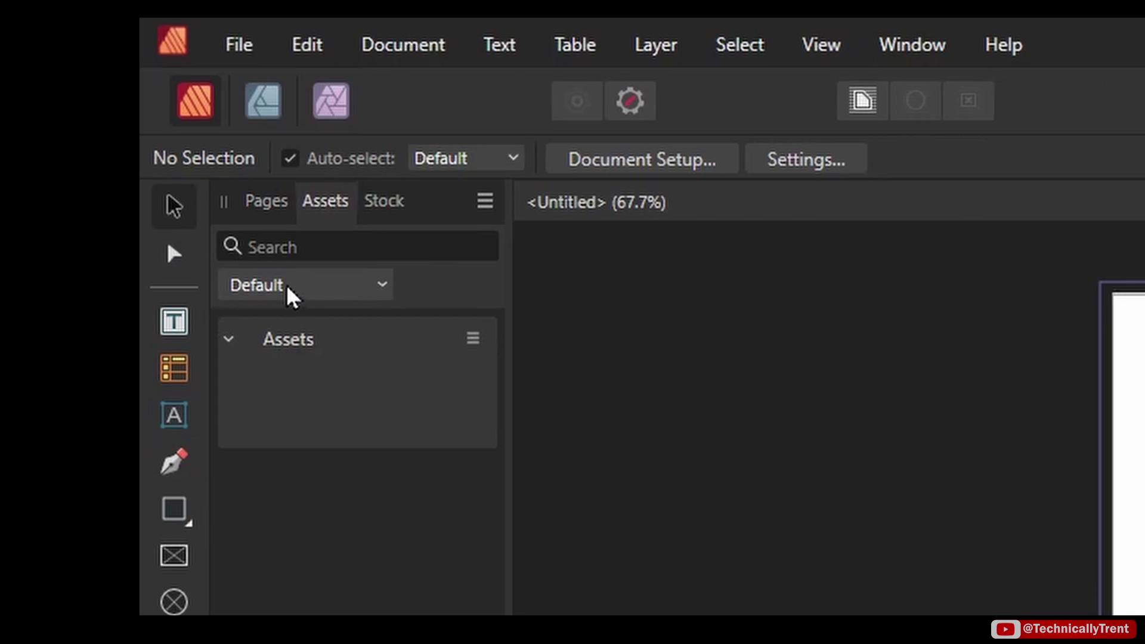
left_click(64, 108)
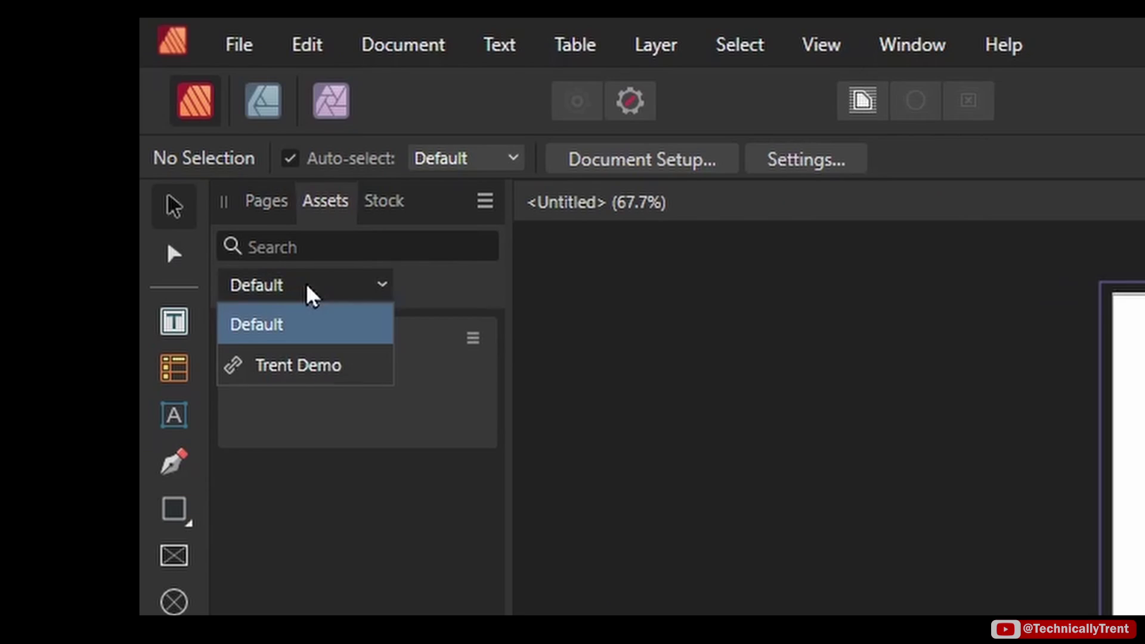
left_click(328, 367)
left_click_drag(363, 412, 1144, 531)
left_click_drag(263, 400, 1144, 593)
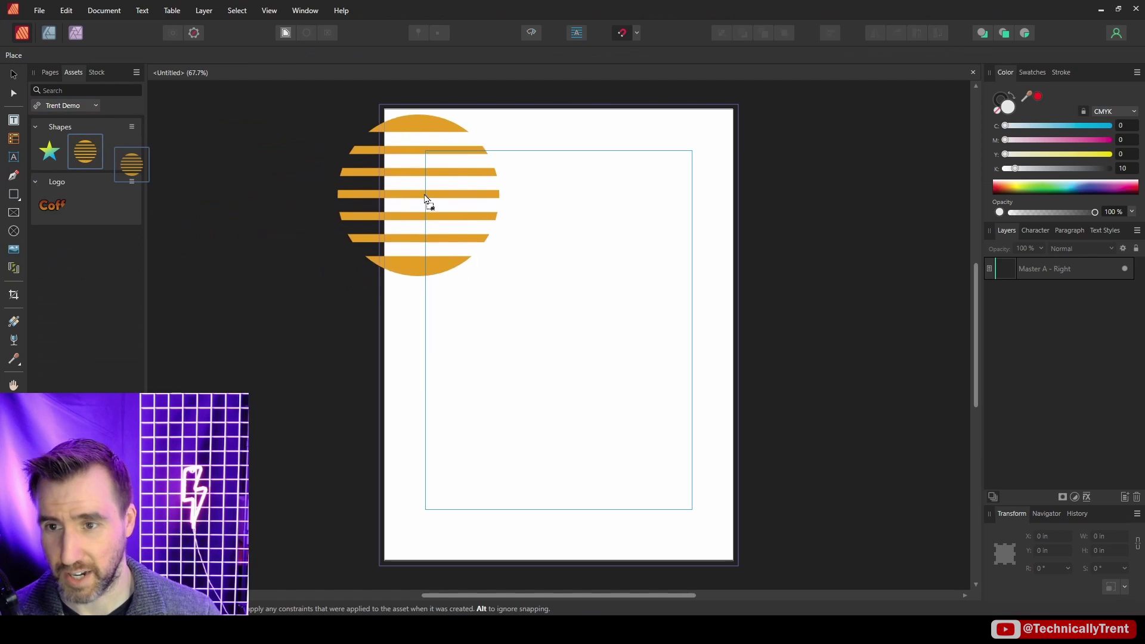
left_click_drag(495, 226, 651, 207)
left_click_drag(52, 205, 532, 365)
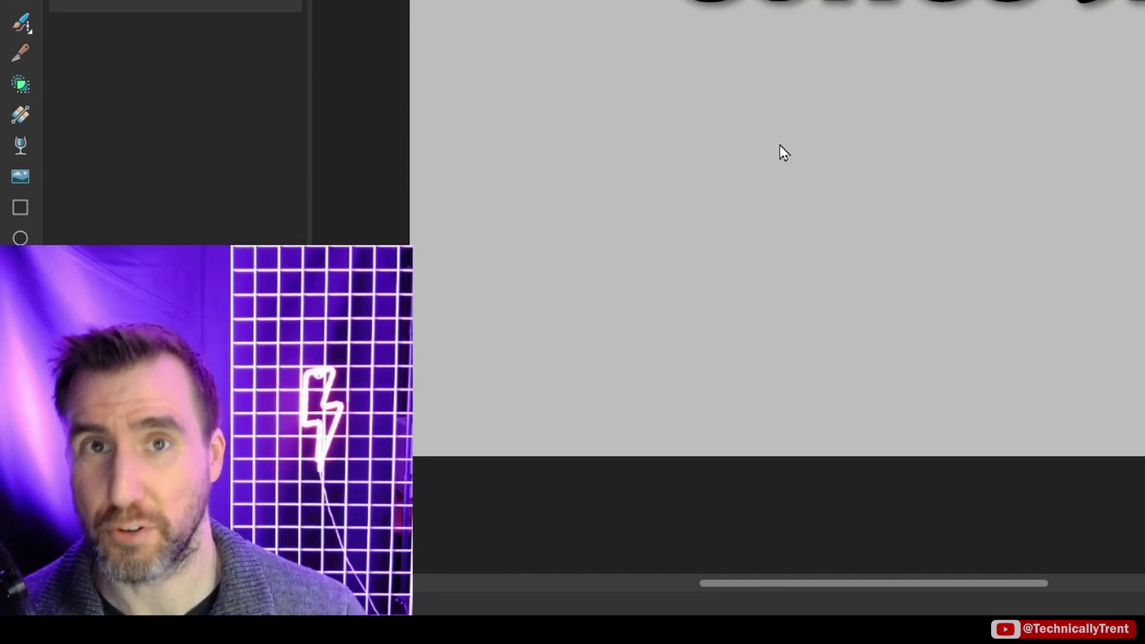
Step: Draw an orange donut, then duplicate it and shrink the copy inside it
left_click_drag(535, 313, 710, 487)
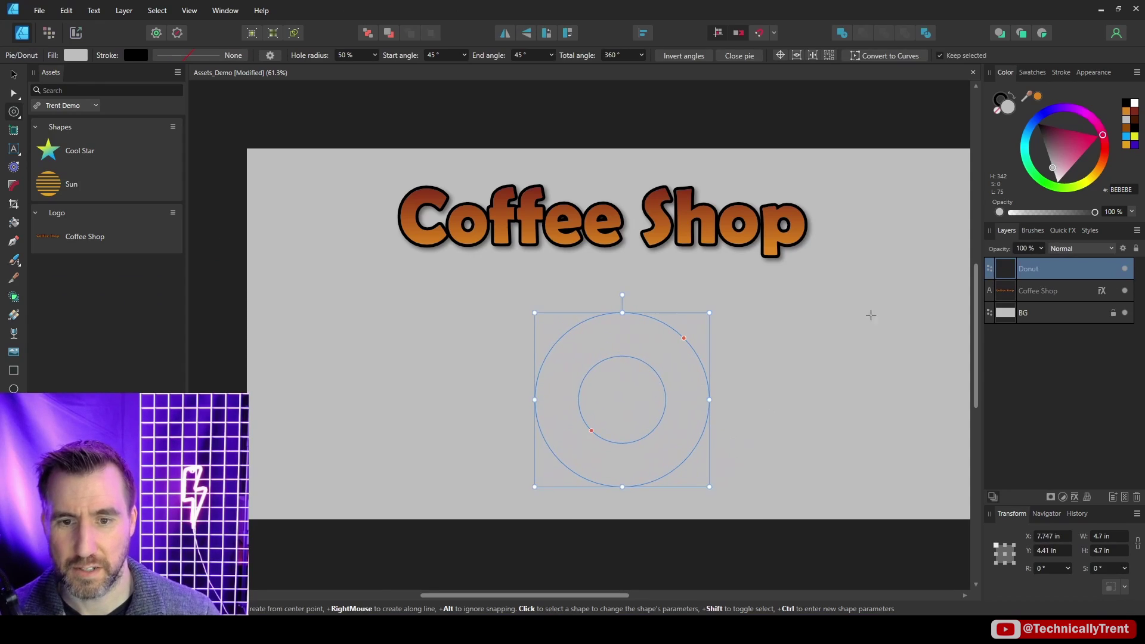
left_click(1108, 174)
left_click(13, 74)
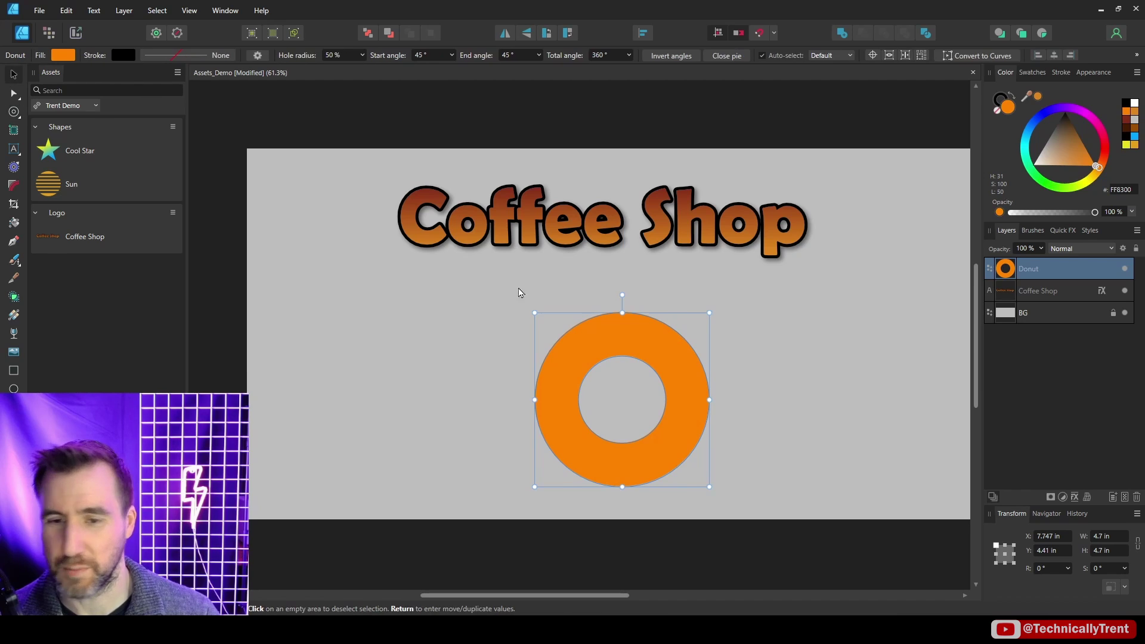
key("ctrl+j")
left_click_drag(709, 313, 693, 330)
Step: Select a blue sprinkle, then marquee-select all fourteen donut parts
left_click(481, 325)
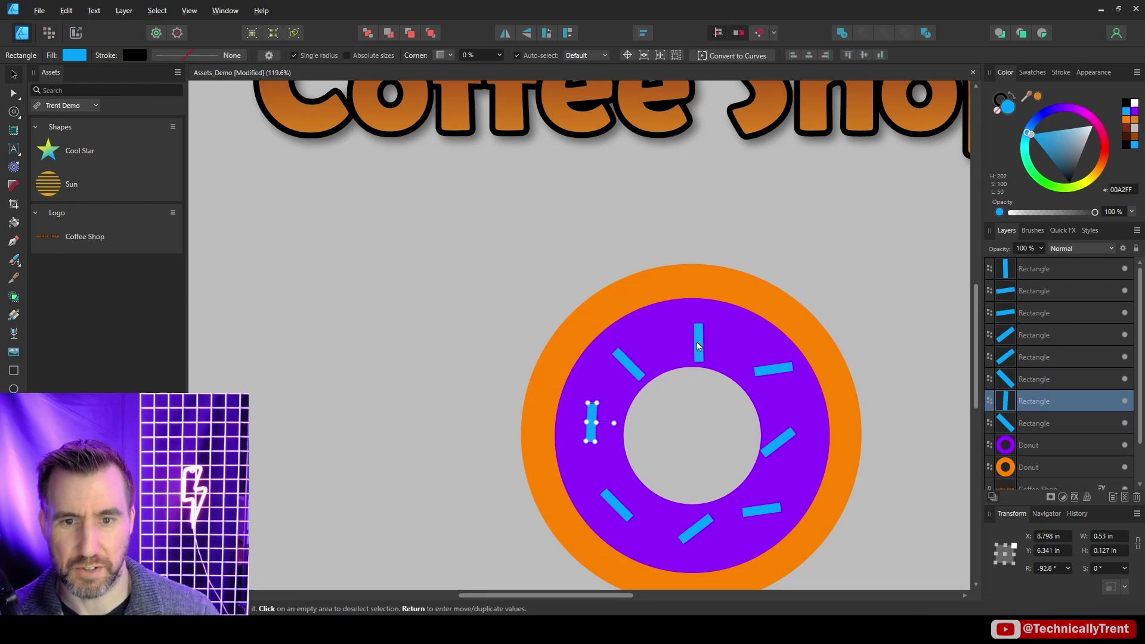
left_click(698, 346)
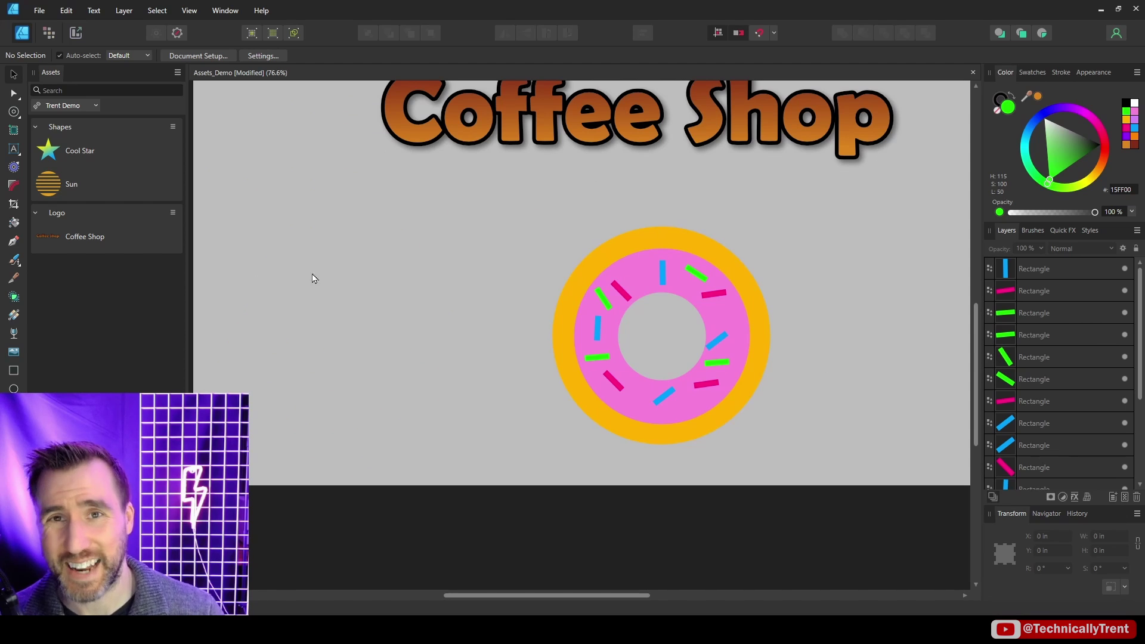
left_click_drag(511, 201, 838, 485)
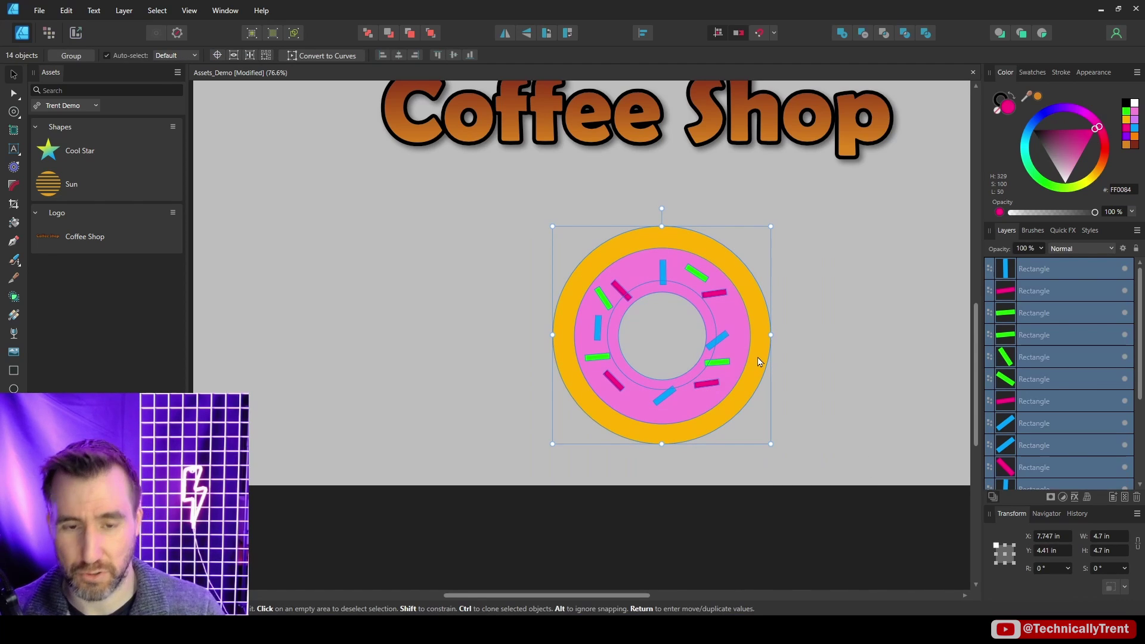
Step: Group the donut parts, name the group 'Donut', and add it to the Shapes assets
key("ctrl+g")
double_click(1035, 267)
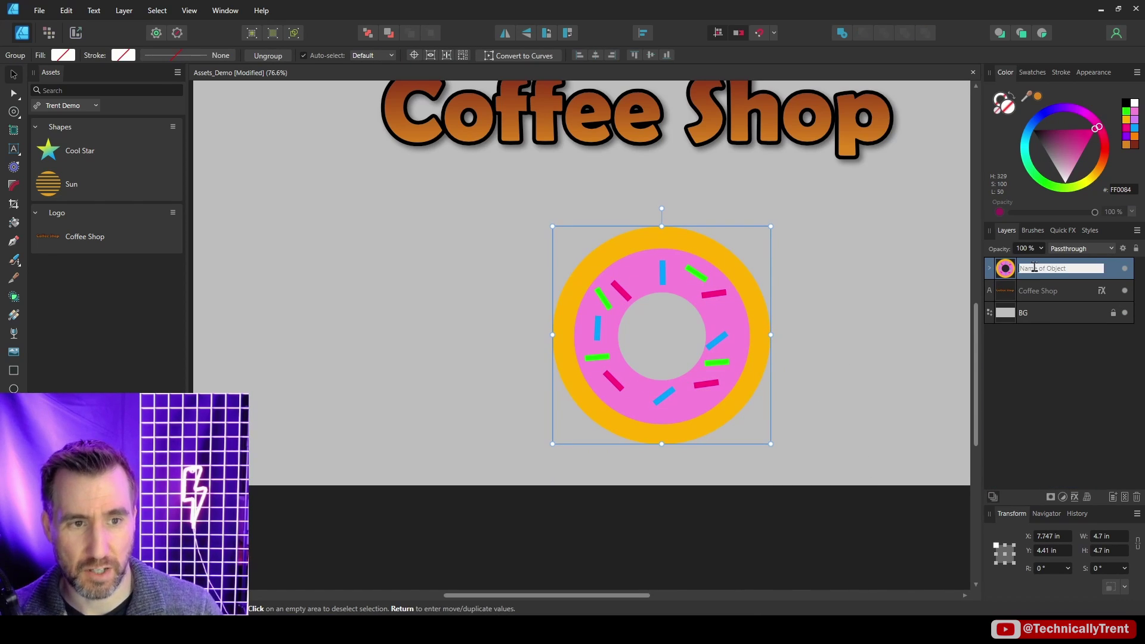
type("Donut")
key("Return")
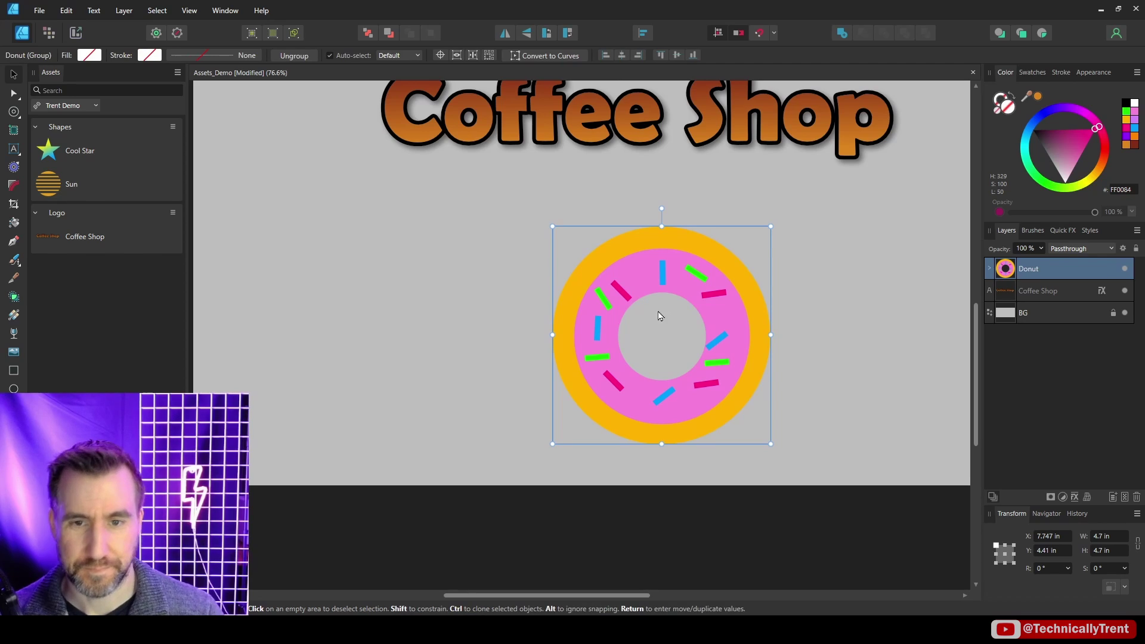
left_click(173, 127)
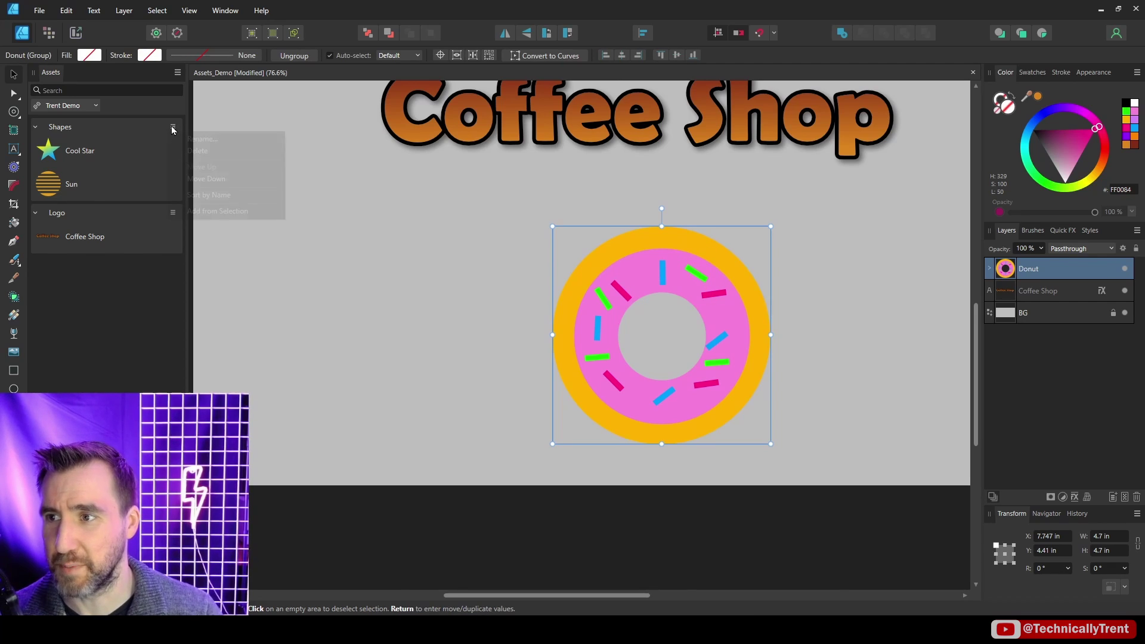
left_click(233, 211)
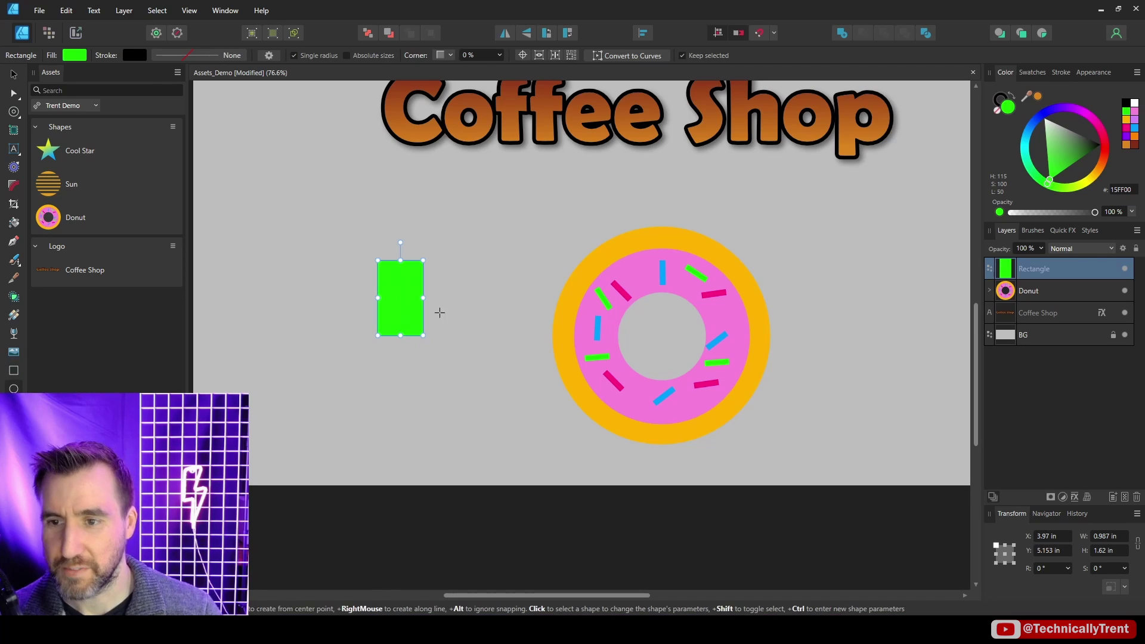
Step: Add a green rectangle and a blue circle to the Shapes assets
left_click_drag(460, 272, 528, 340)
left_click(1038, 122)
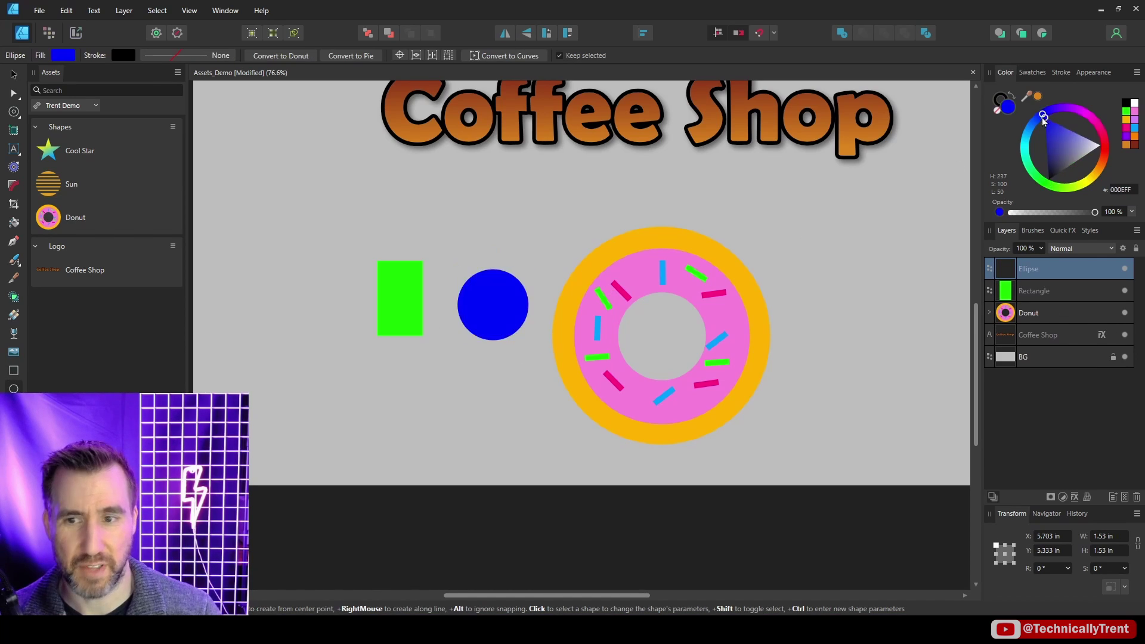
left_click(1024, 266)
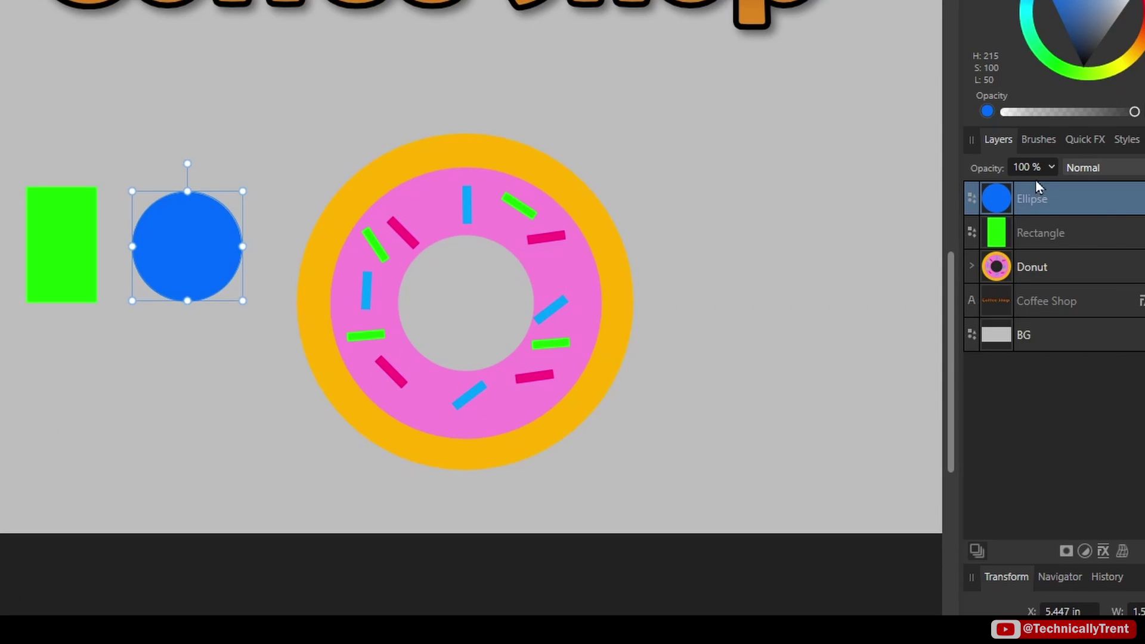
left_click(62, 227, "shift")
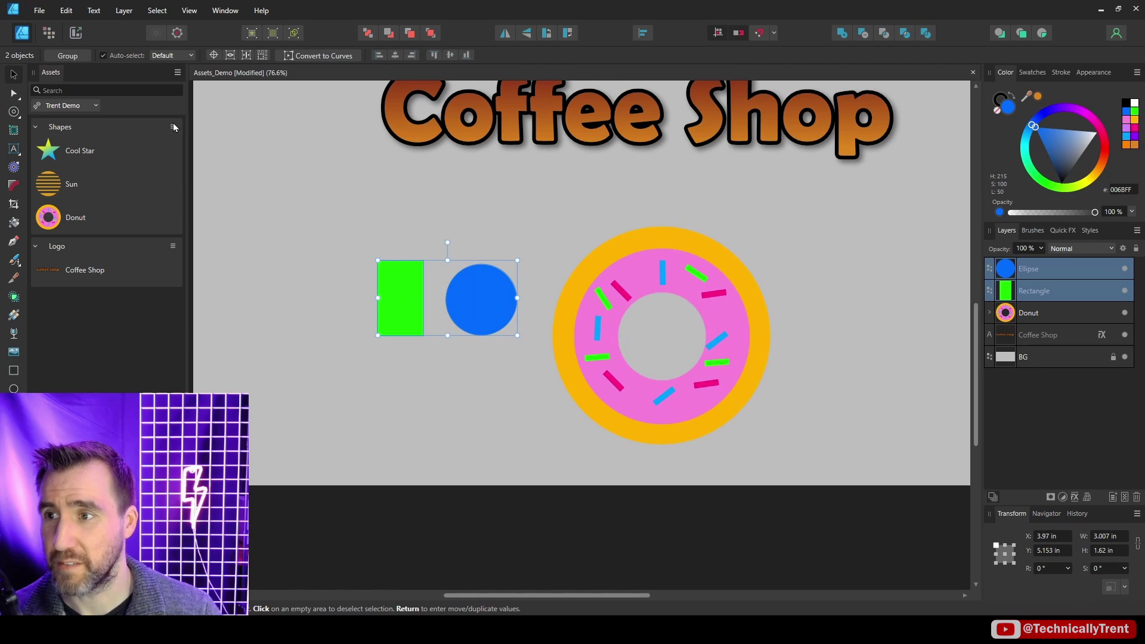
left_click(173, 127)
left_click(219, 212)
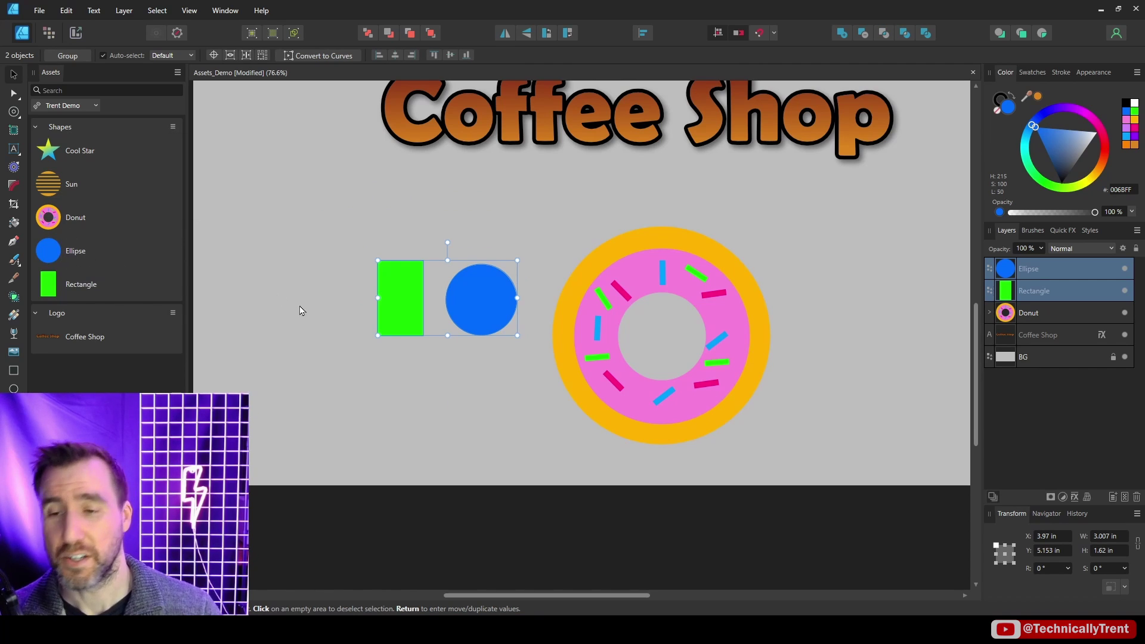
Step: In Affinity Publisher, place the Donut asset below Coffee Shop and make it smaller
left_click(250, 265)
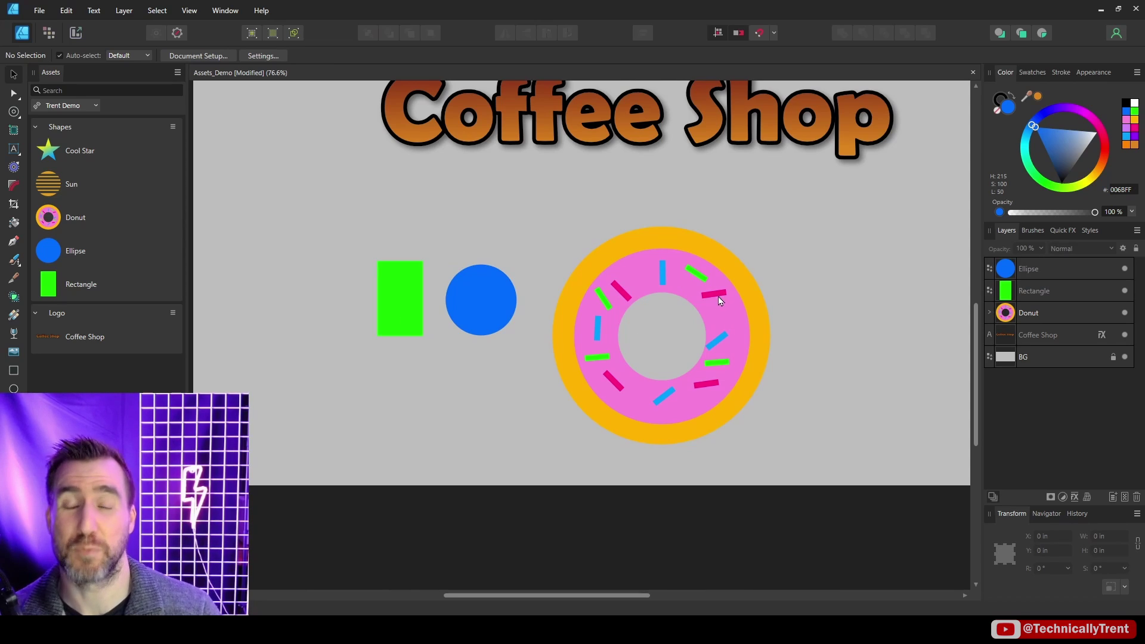
left_click(1036, 306)
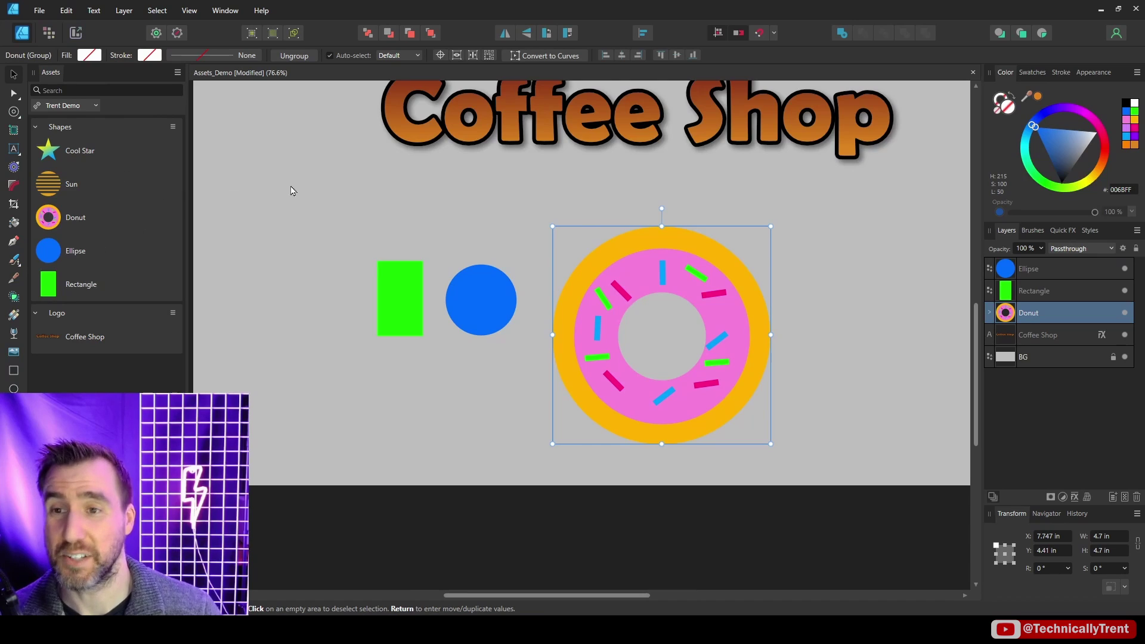
key("alt+Tab")
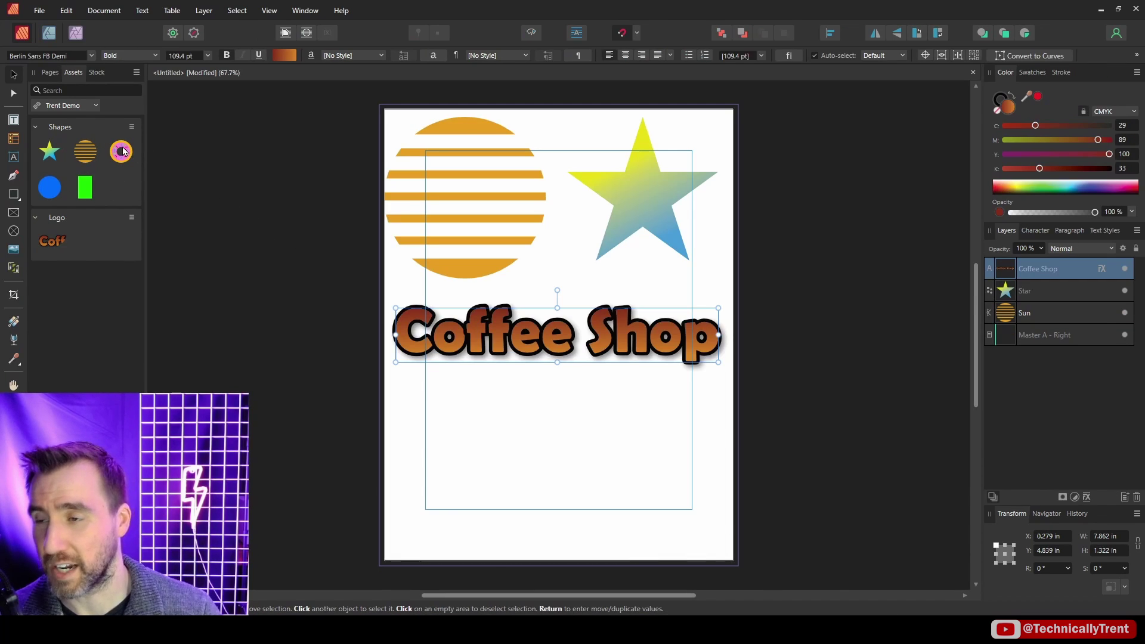
left_click_drag(123, 152, 545, 445)
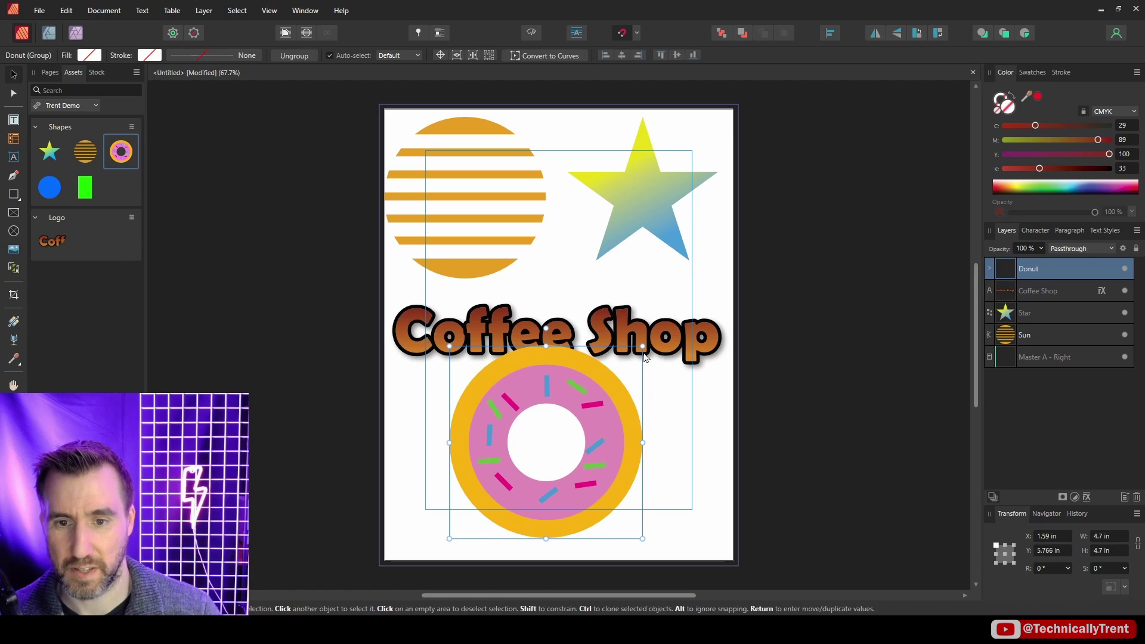
key("Escape")
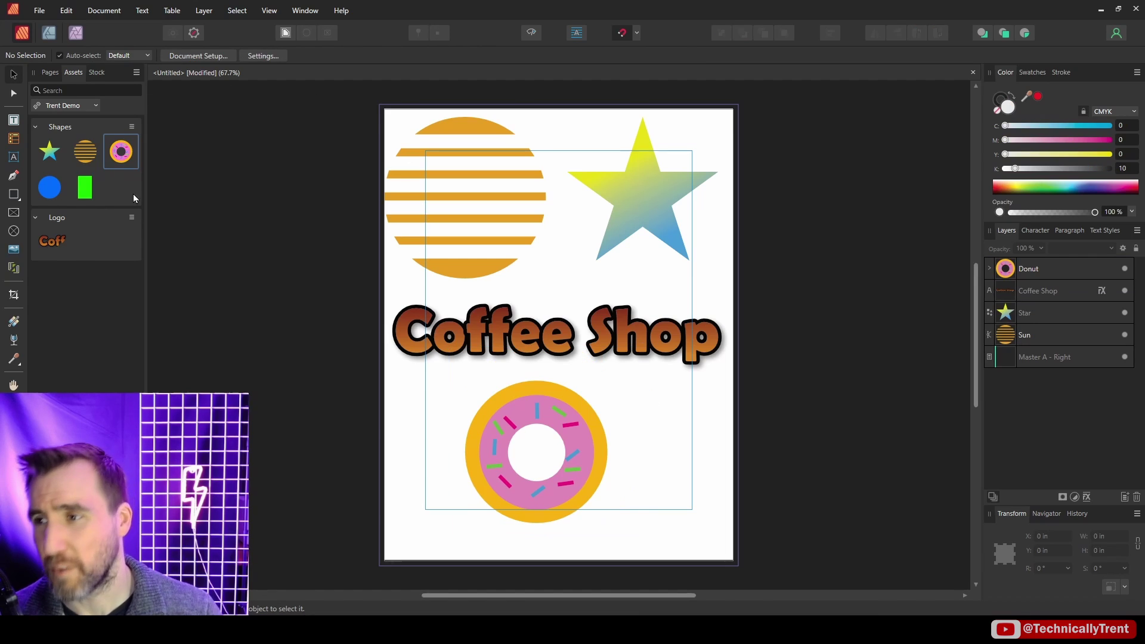
Step: Delete the Trent Demo category from Publisher only, then switch windows via the taskbar
left_click(137, 72)
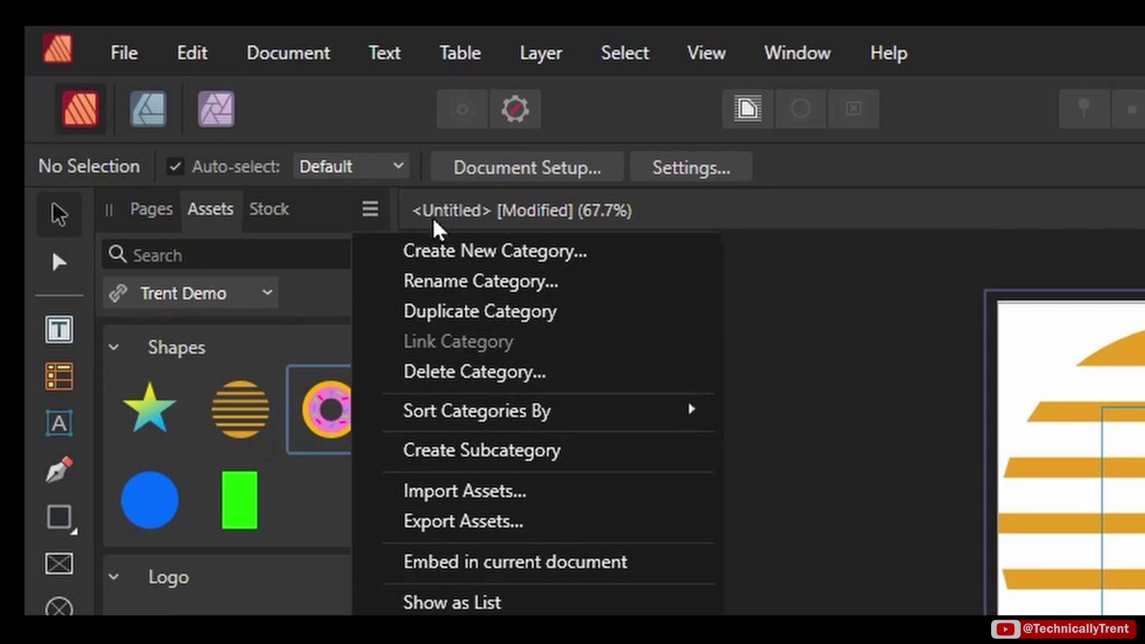
left_click(548, 374)
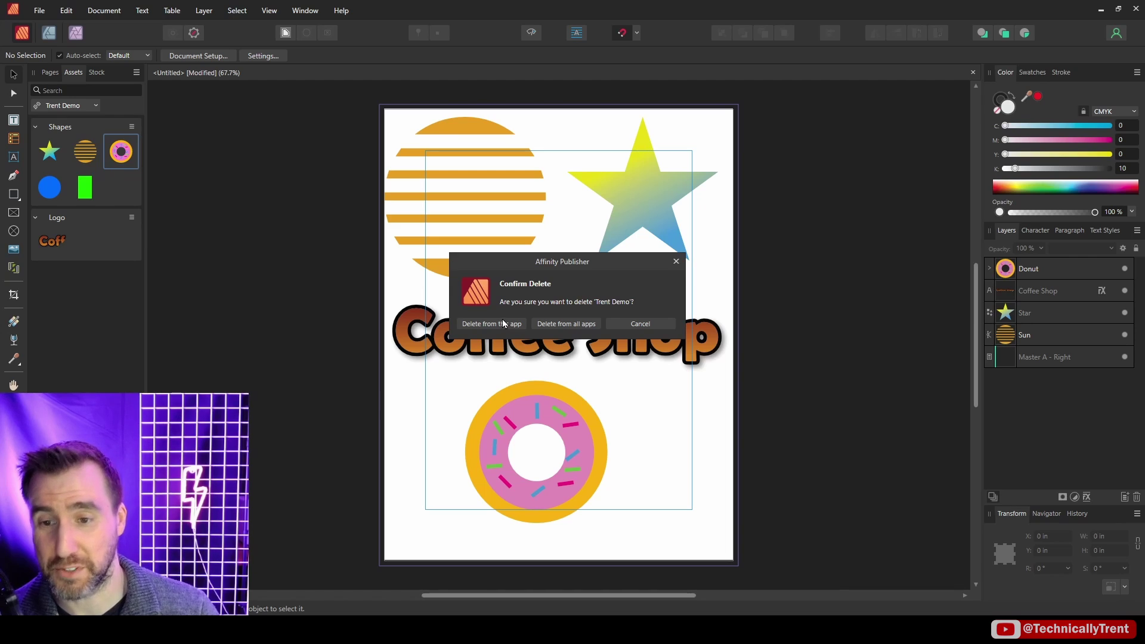
left_click(506, 324)
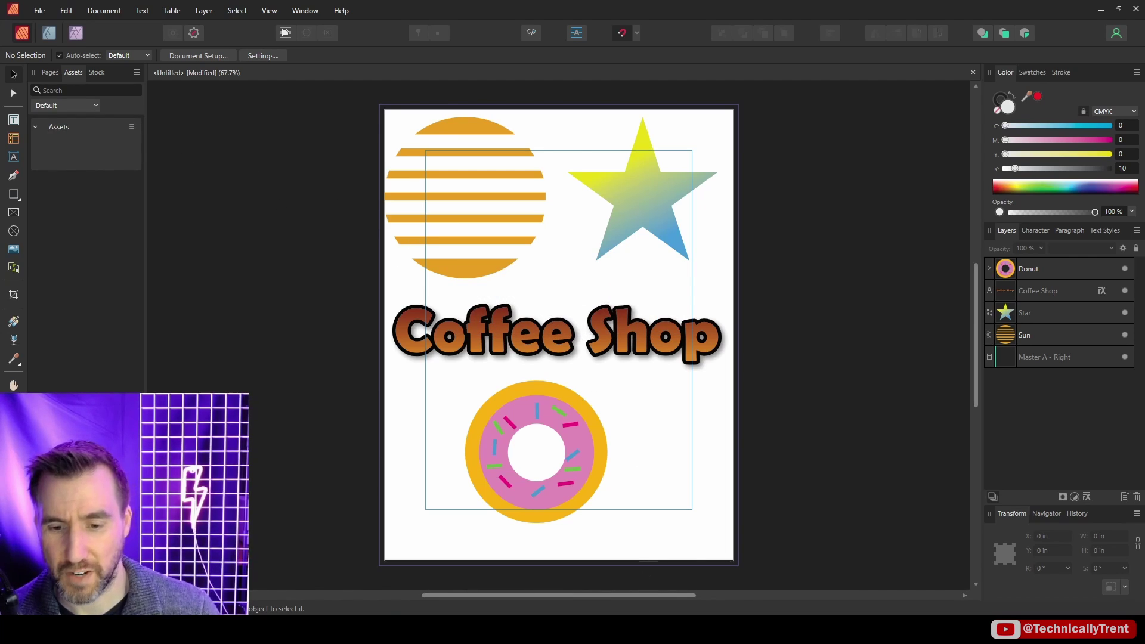
left_click(639, 643)
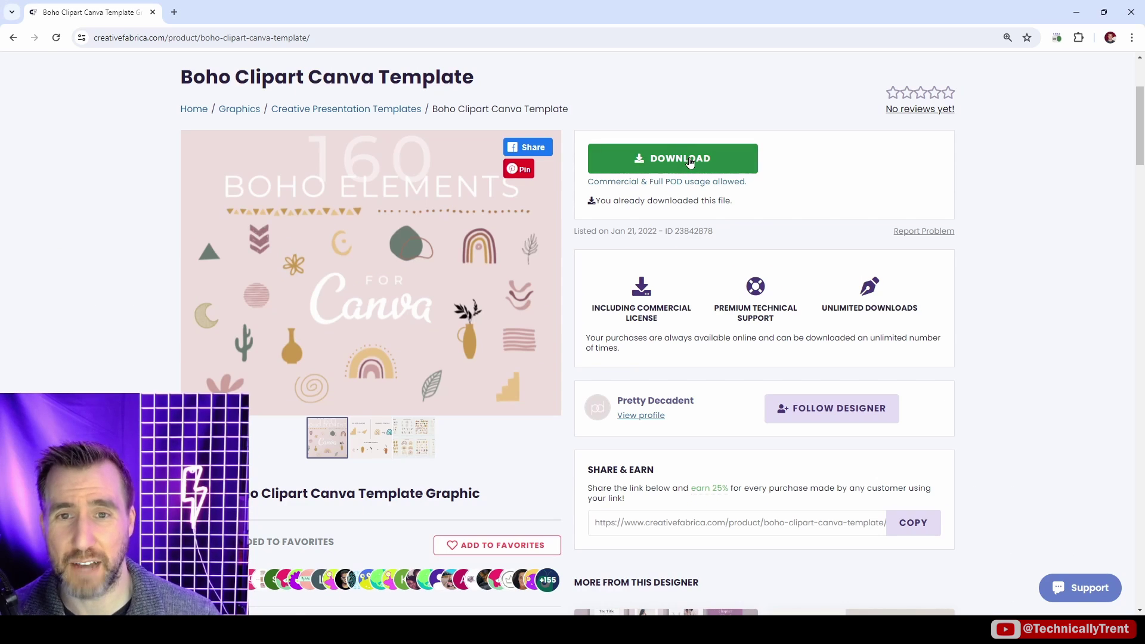
Step: Download the Boho Clipart Canva Template zip from Creative Fabrica
left_click(690, 159)
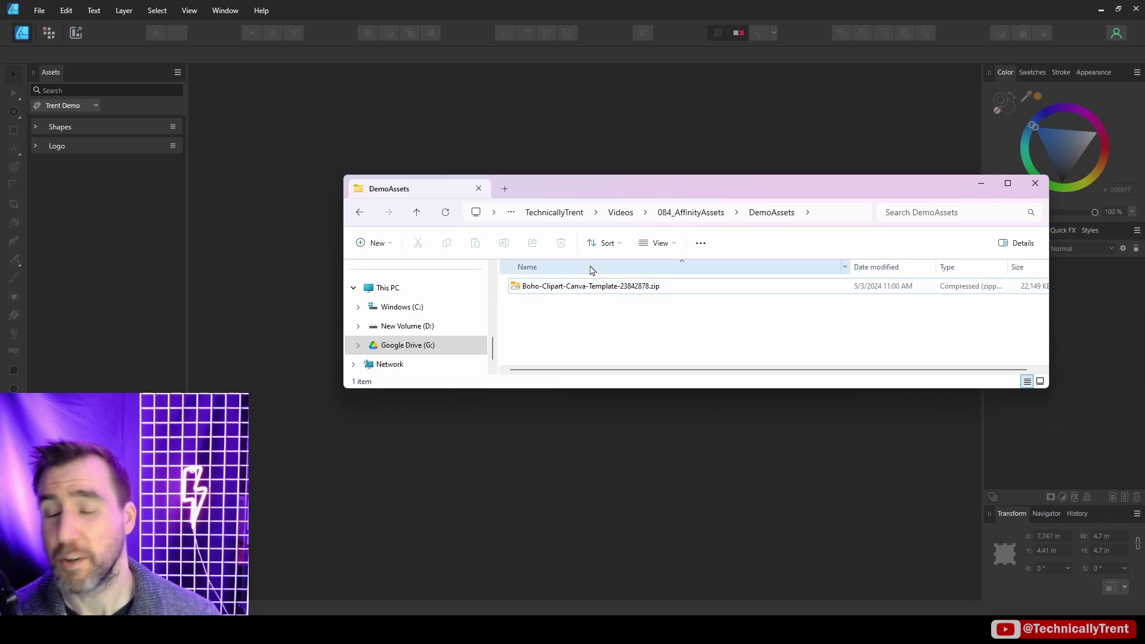
Step: Extract the downloaded Boho clipart zip and open its SVG folder
right_click(595, 286)
left_click(652, 381)
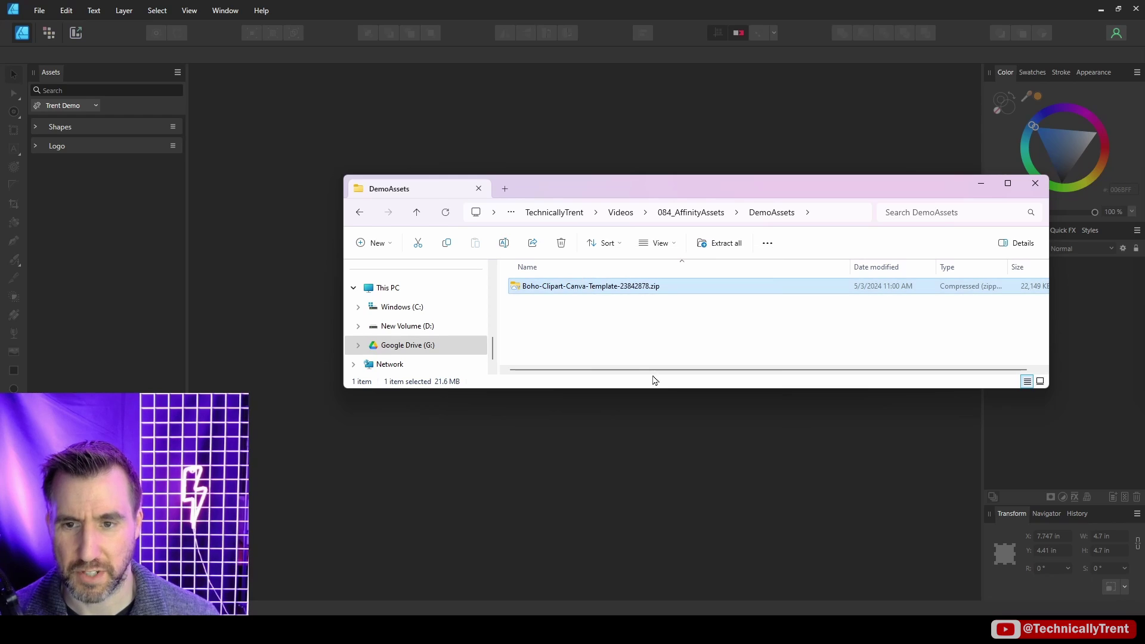
left_click(677, 426)
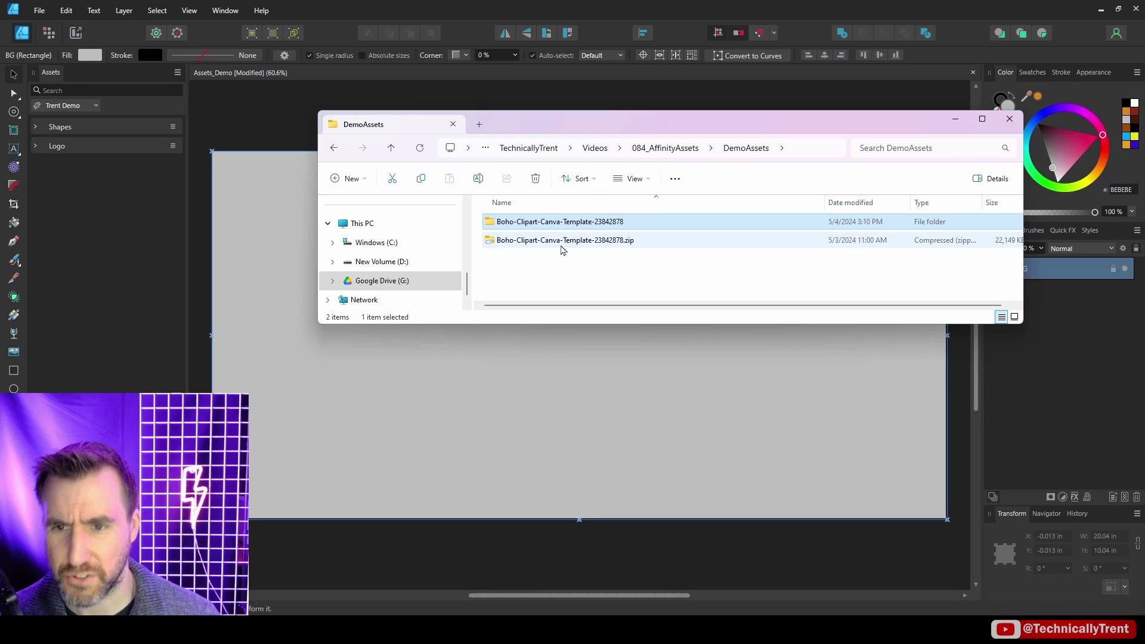
double_click(546, 223)
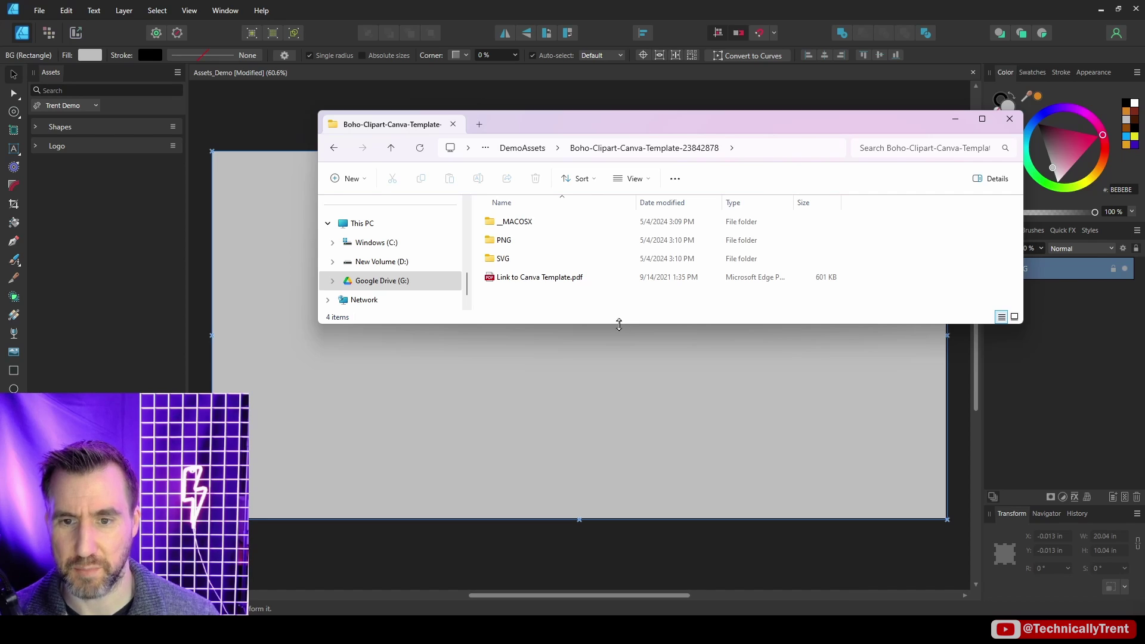
left_click_drag(618, 323, 617, 419)
left_click(567, 258)
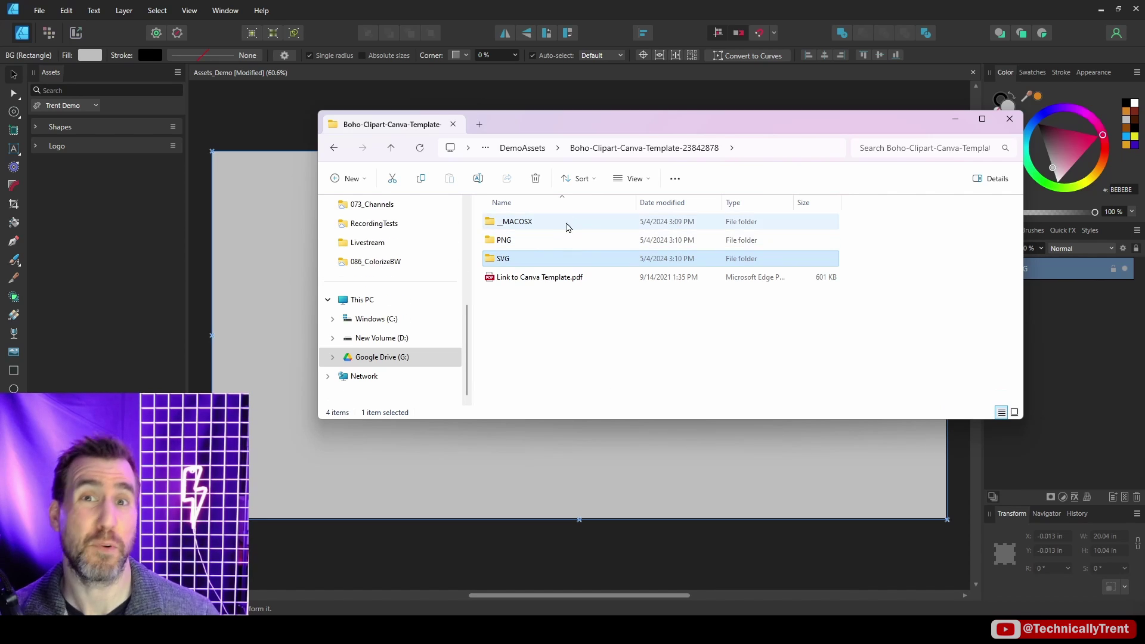
double_click(503, 260)
Step: Drag Asset 1, 2, 4, 6 and 7.svg into Designer's Boho Shapes category
left_click(535, 243)
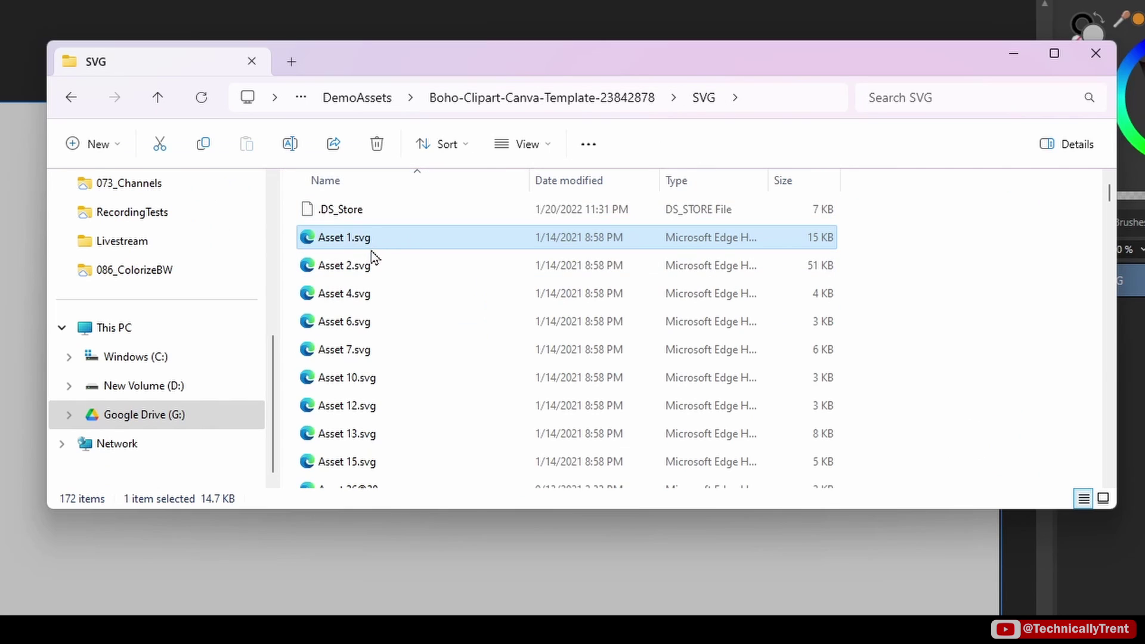
left_click(370, 350, "shift")
mouse_move(1109, 192)
left_mouse_down()
mouse_move(1107, 409)
mouse_move(1108, 179)
left_mouse_up()
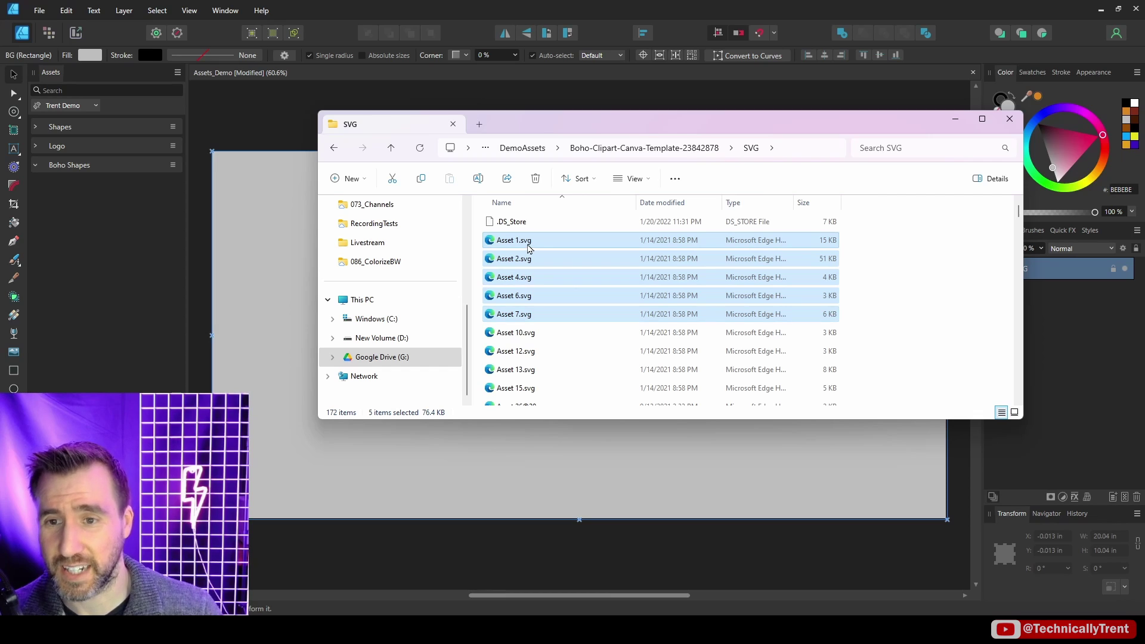
left_click_drag(528, 249, 146, 158)
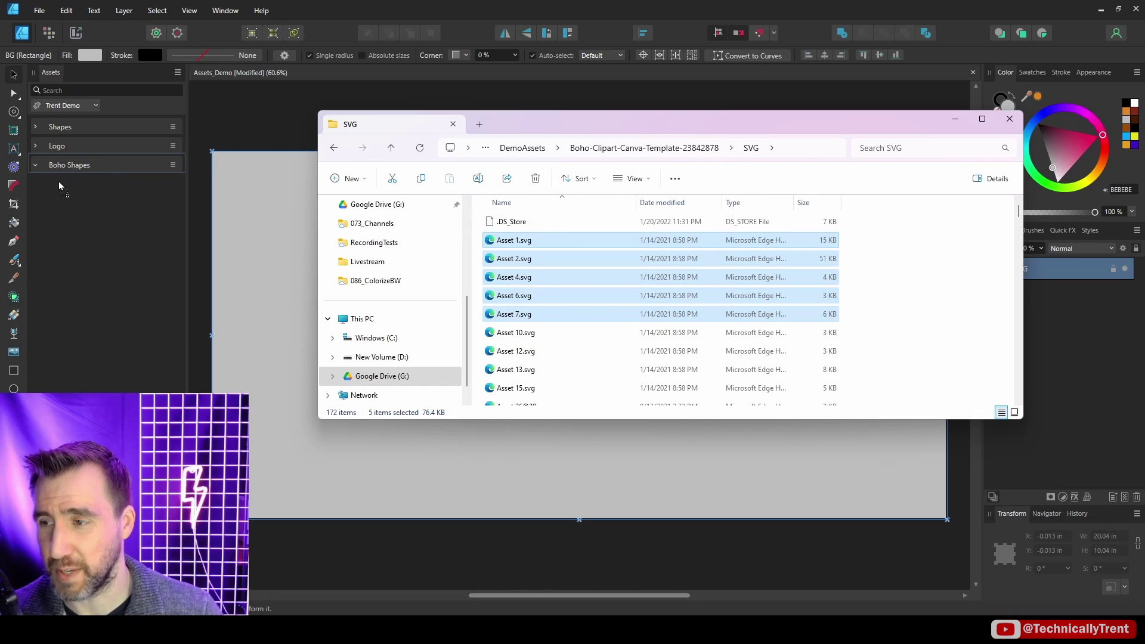
left_click_drag(59, 184, 60, 184)
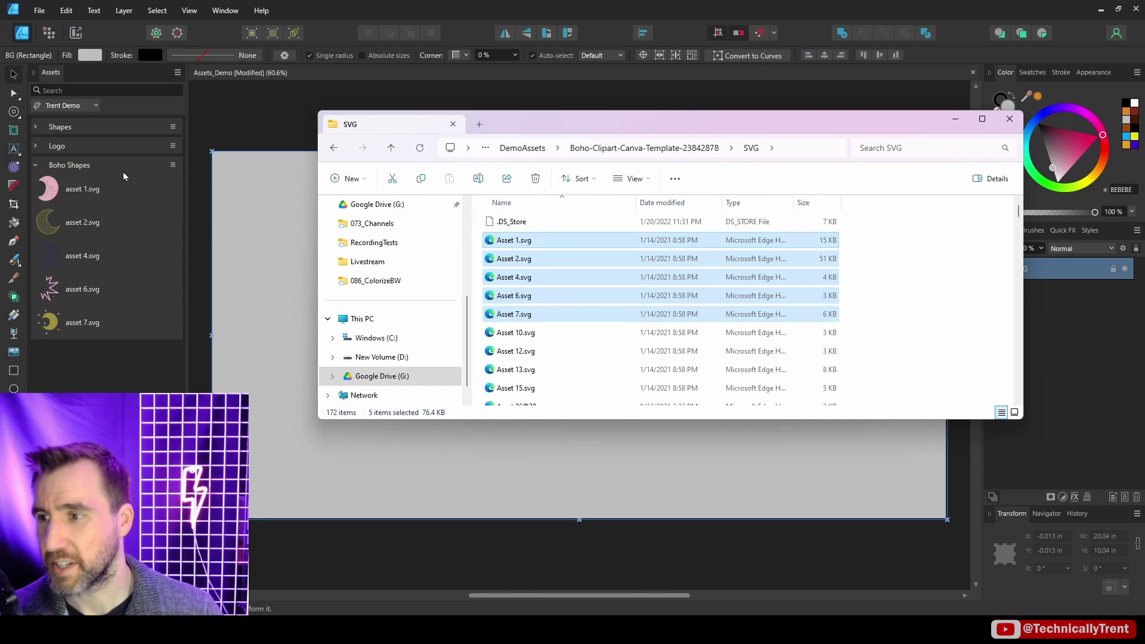
left_click(525, 6)
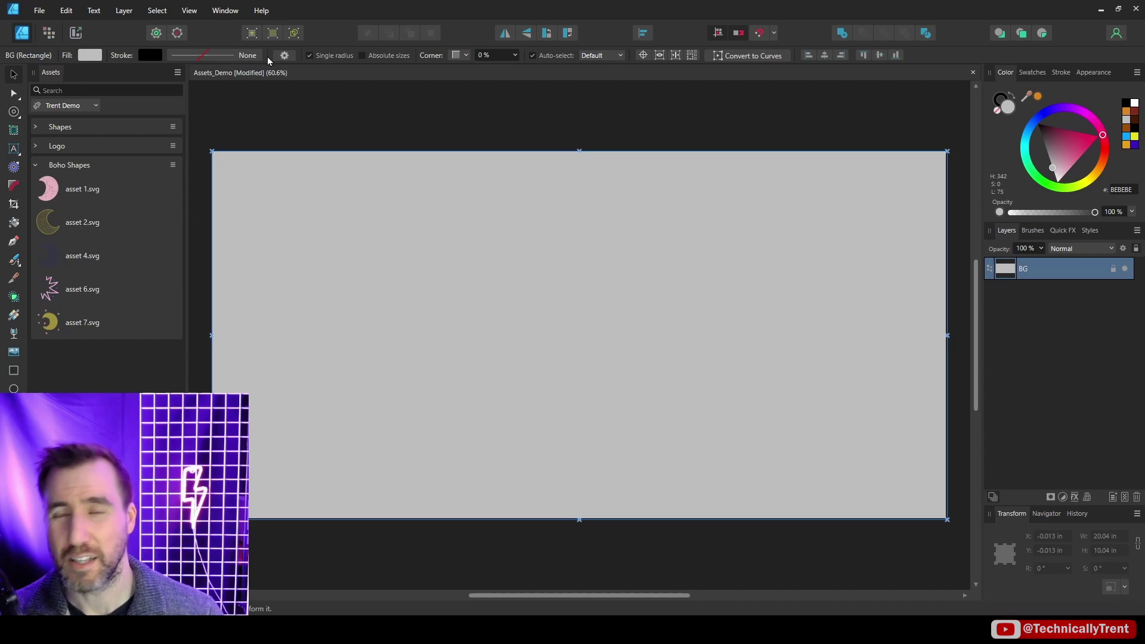
Step: Use File > Place to choose Asset 1, 2, 4, 6 and 7.svg
left_click(39, 10)
left_click(90, 230)
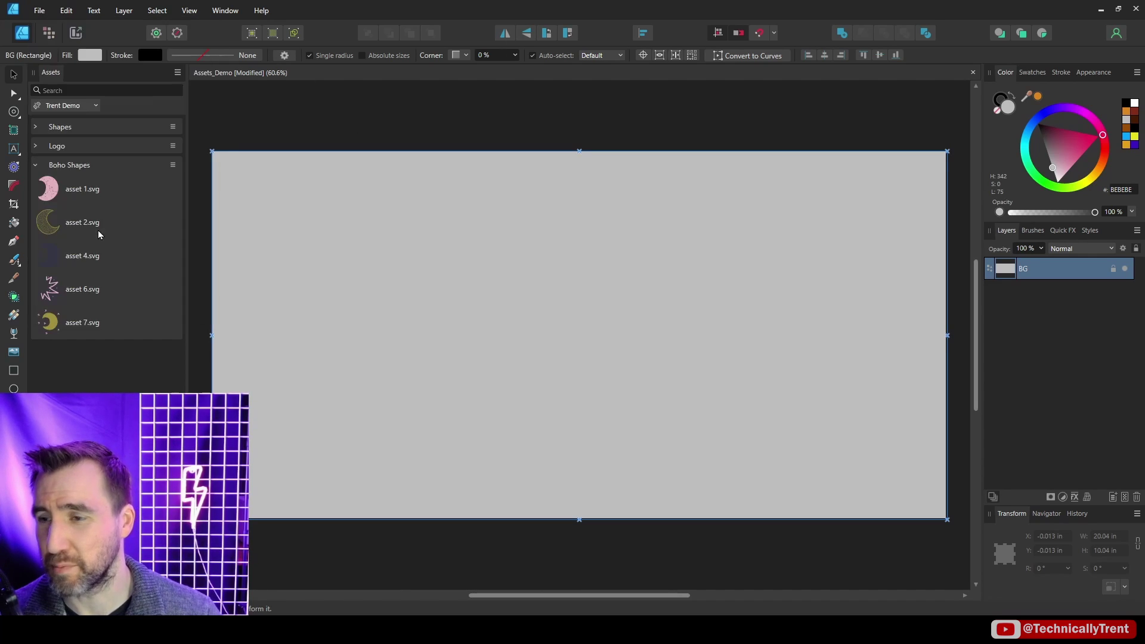
left_click_drag(451, 14, 665, 115)
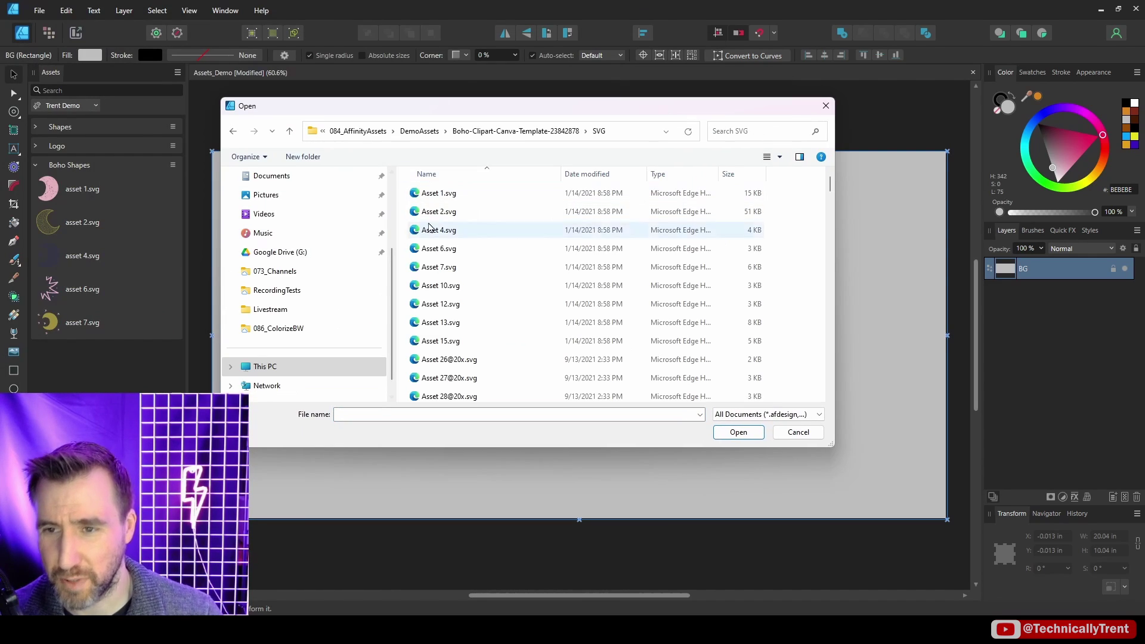
left_click(439, 193)
left_click(444, 268, "shift")
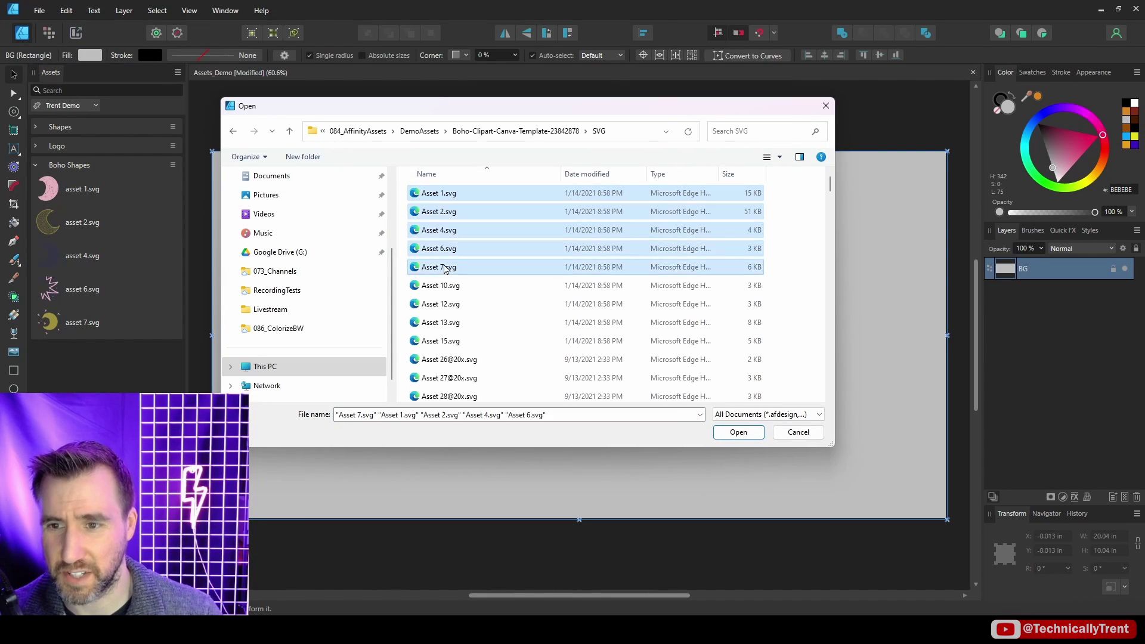
left_click(737, 432)
Step: Place the five boho moons across the canvas, then select them all
left_click(282, 208)
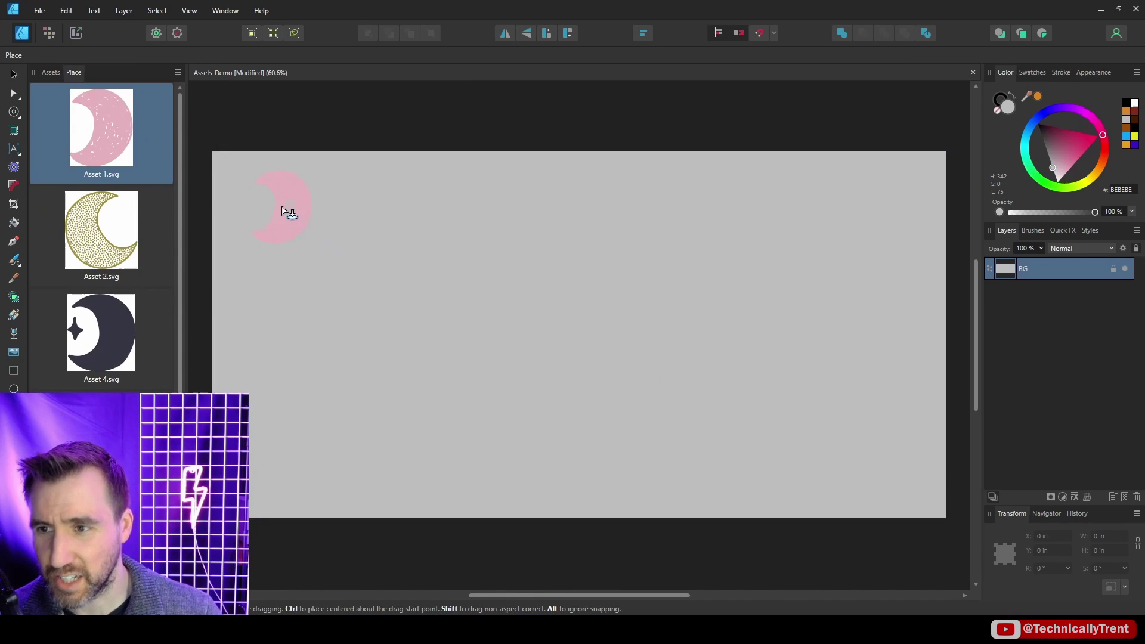
left_click(398, 210)
left_click(303, 327)
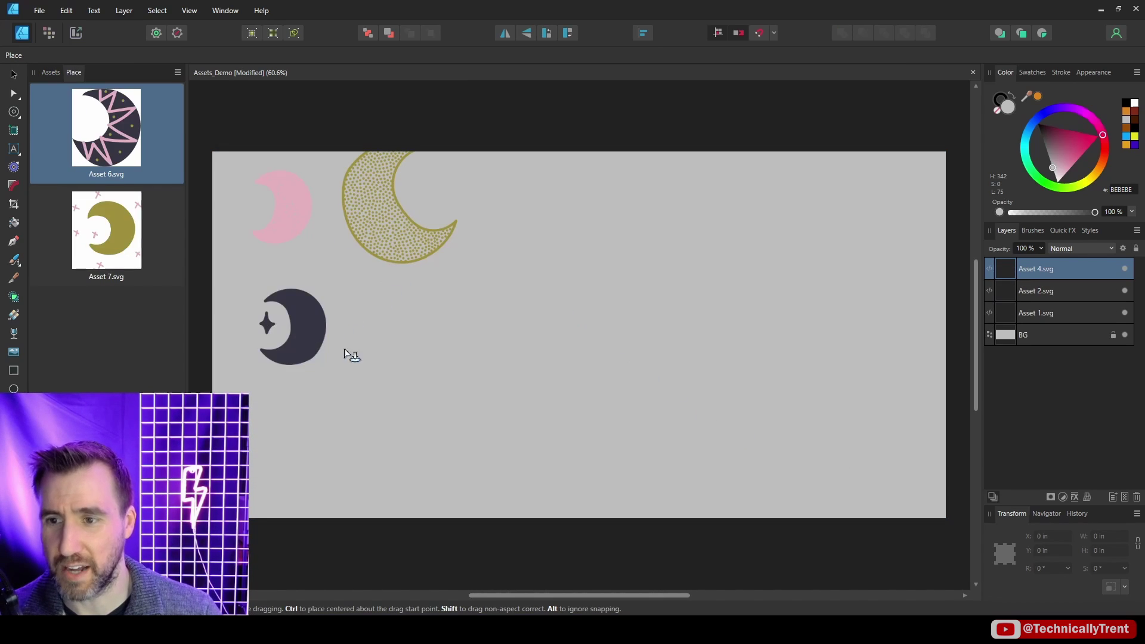
left_click(416, 332)
left_click(529, 199)
left_click(566, 351)
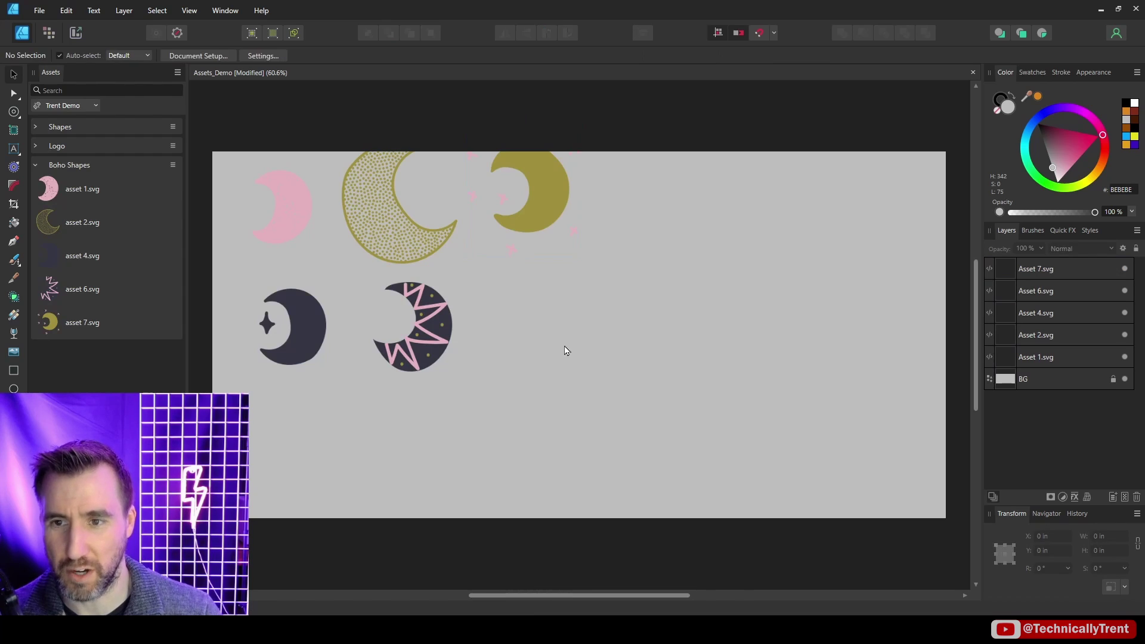
key("ctrl+a")
Step: Open the dotted moon's embedded document, then return to Assets_Demo
left_click(738, 355)
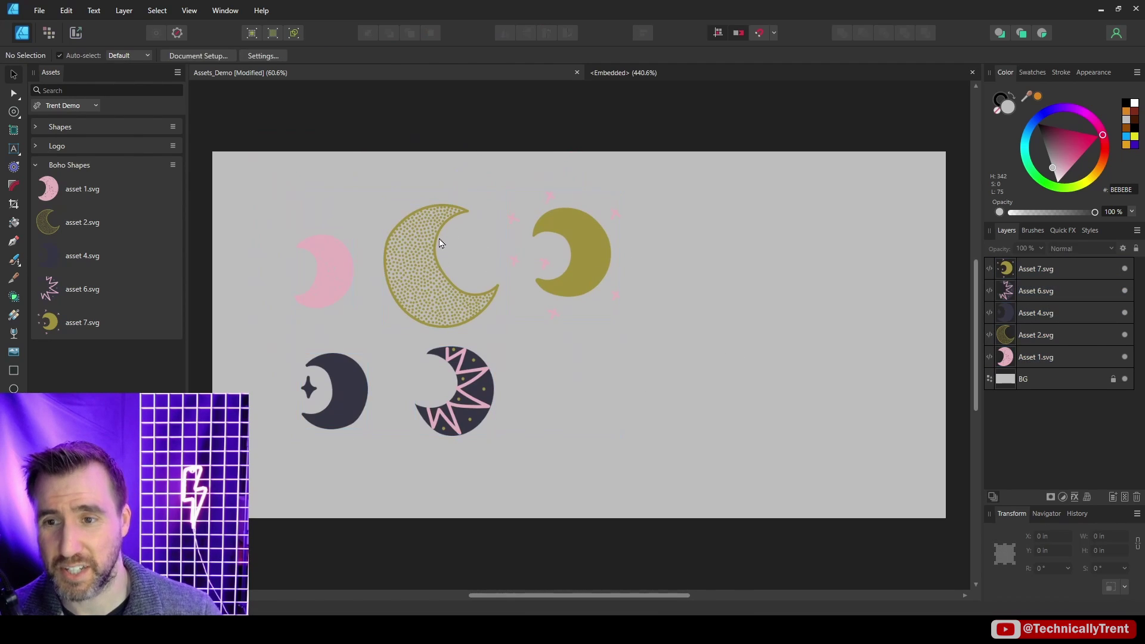
double_click(426, 241)
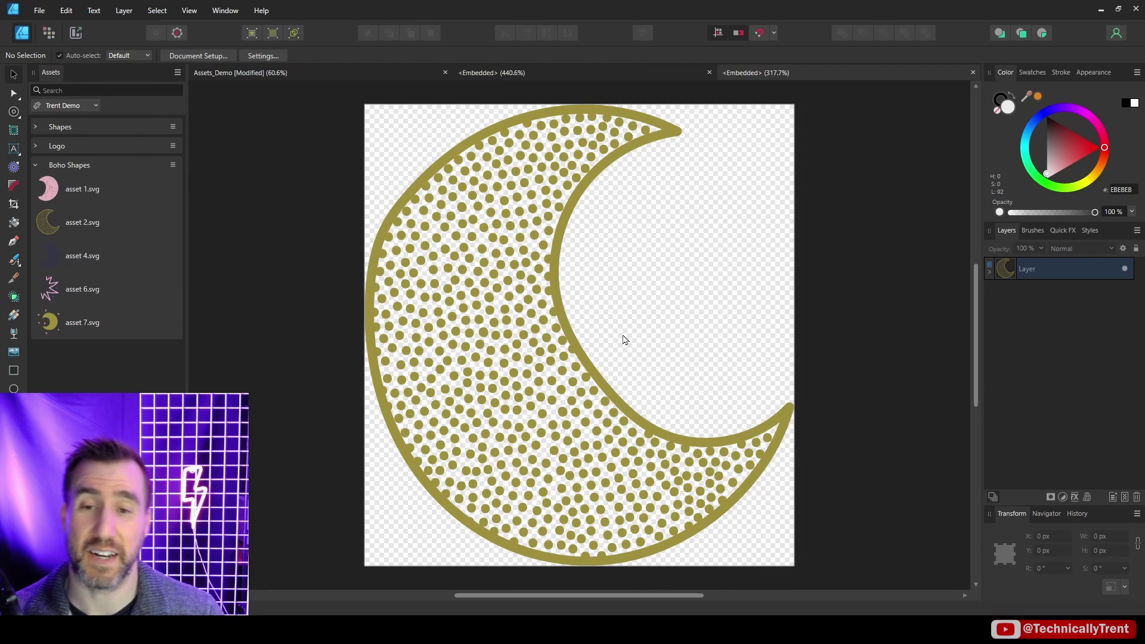
left_click(327, 73)
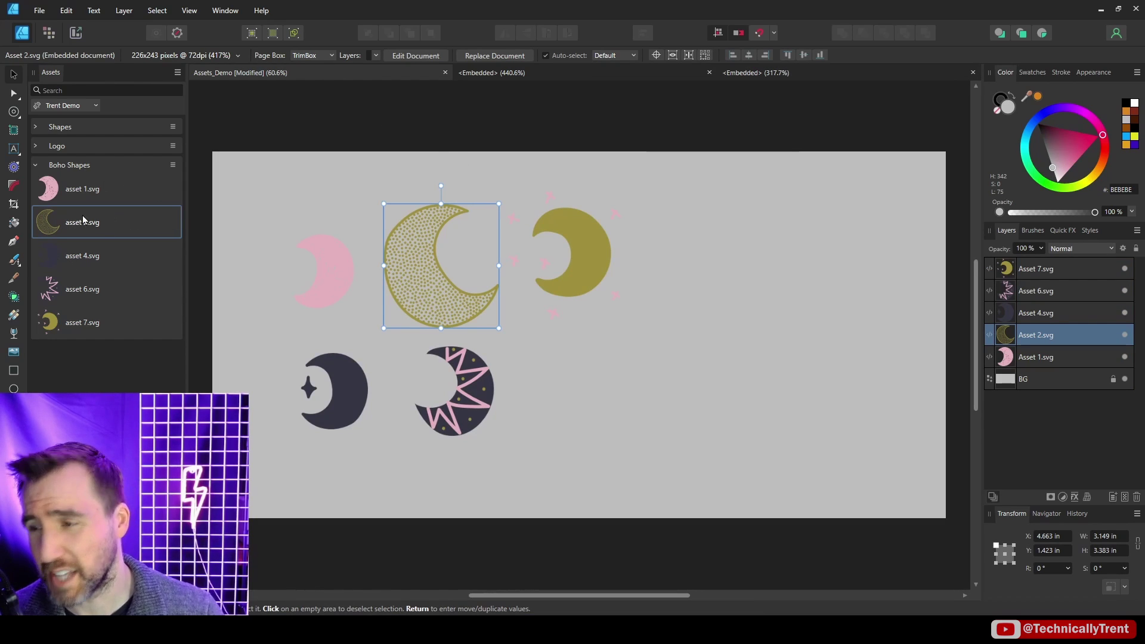
Step: Drag asset 2.svg from Boho Shapes onto the canvas and enlarge it
left_click_drag(45, 227, 748, 255)
scroll(773, 322, "up", 1)
left_click_drag(721, 294, 587, 435)
double_click(735, 257)
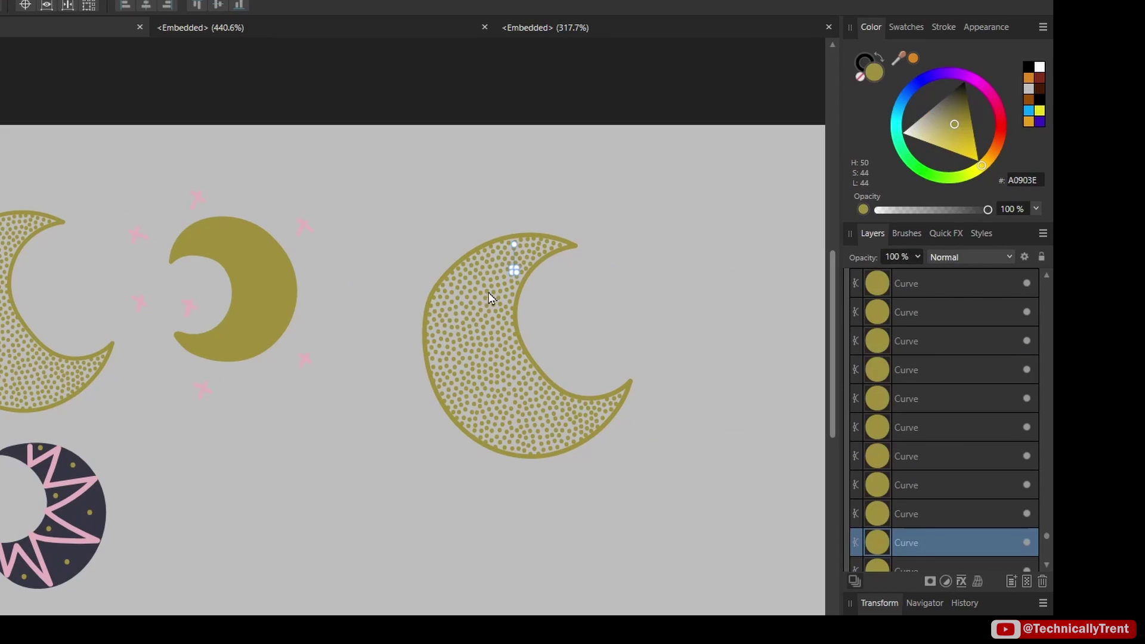
key("v")
mouse_move(633, 249)
left_mouse_down()
mouse_move(649, 205)
mouse_move(637, 247)
left_mouse_up()
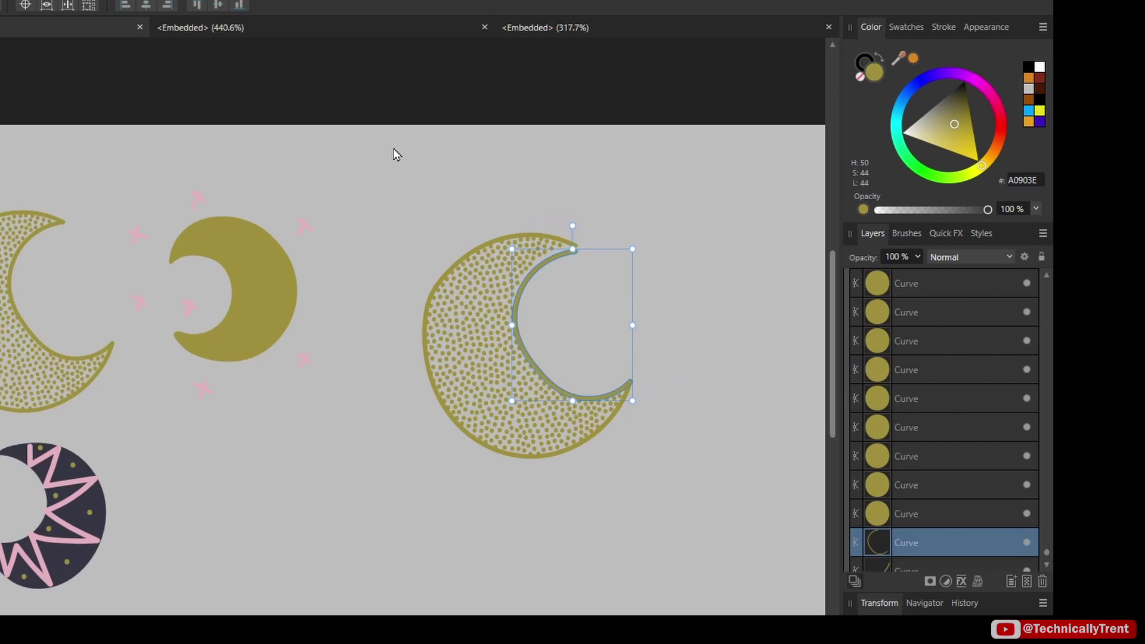
left_click(451, 478)
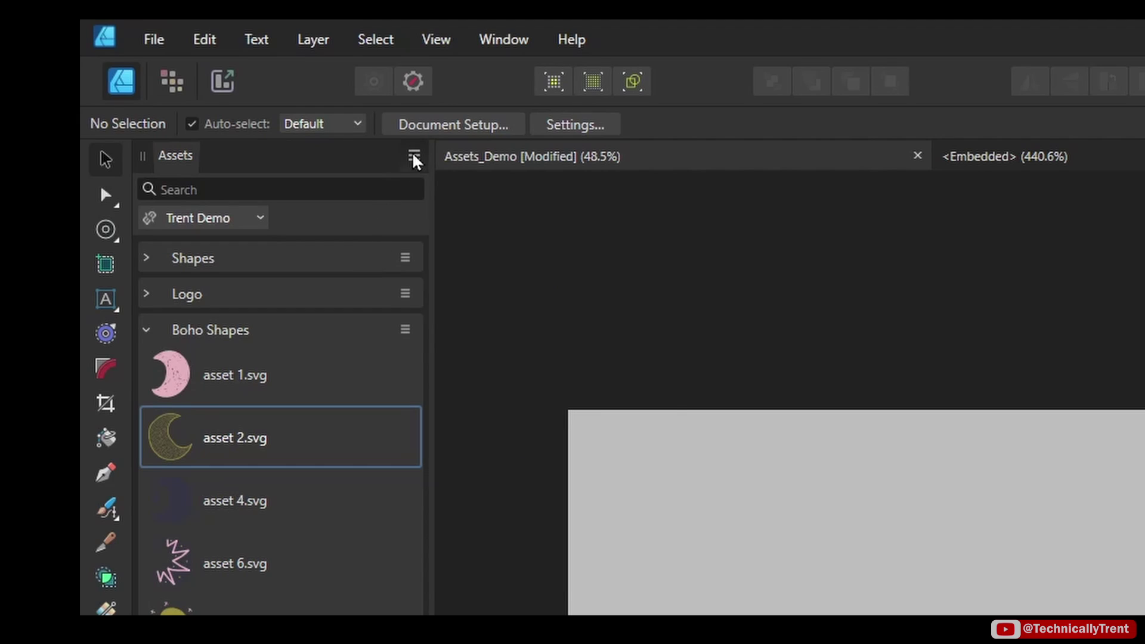
Step: Set asset thumbnail backgrounds to Light, then dark Checkerboard, and collapse Boho Shapes
left_click(414, 158)
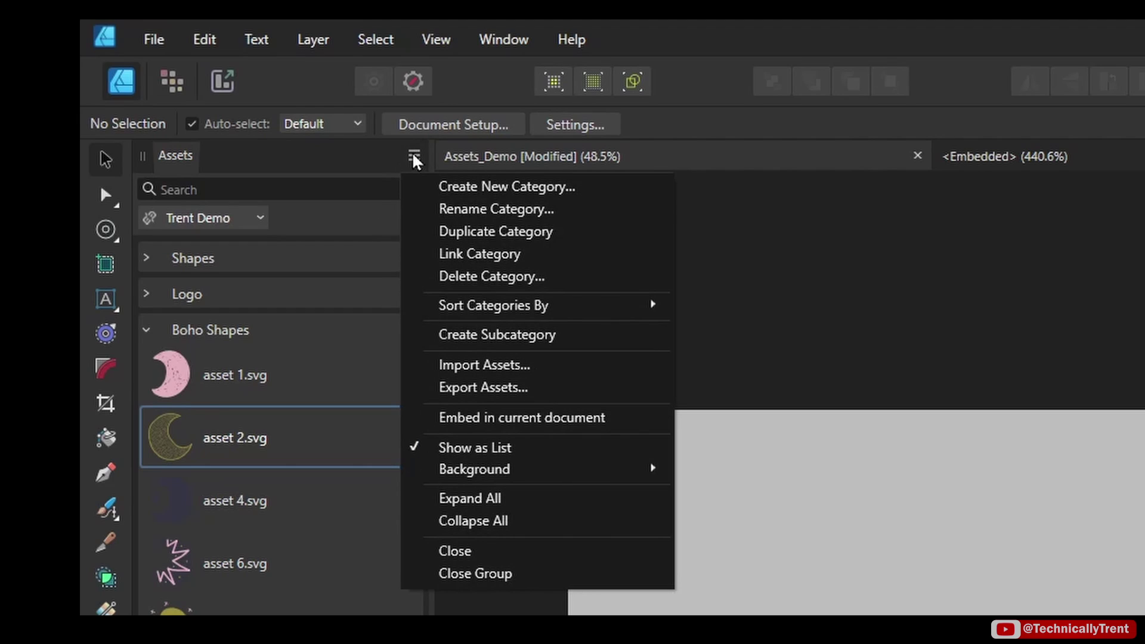
mouse_move(519, 471)
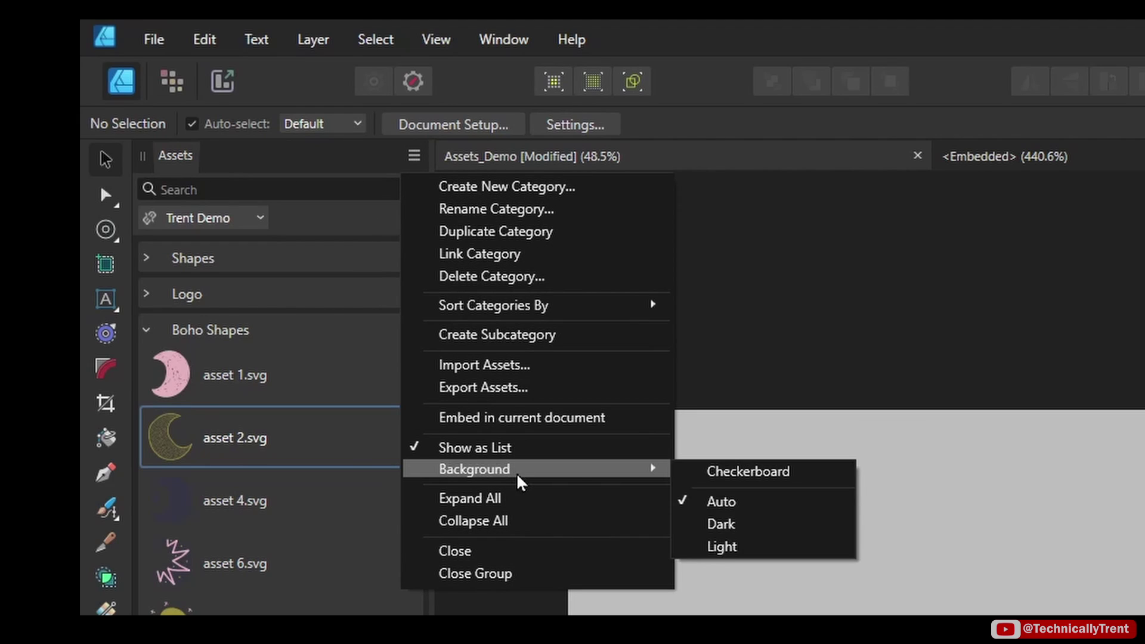
left_click(739, 548)
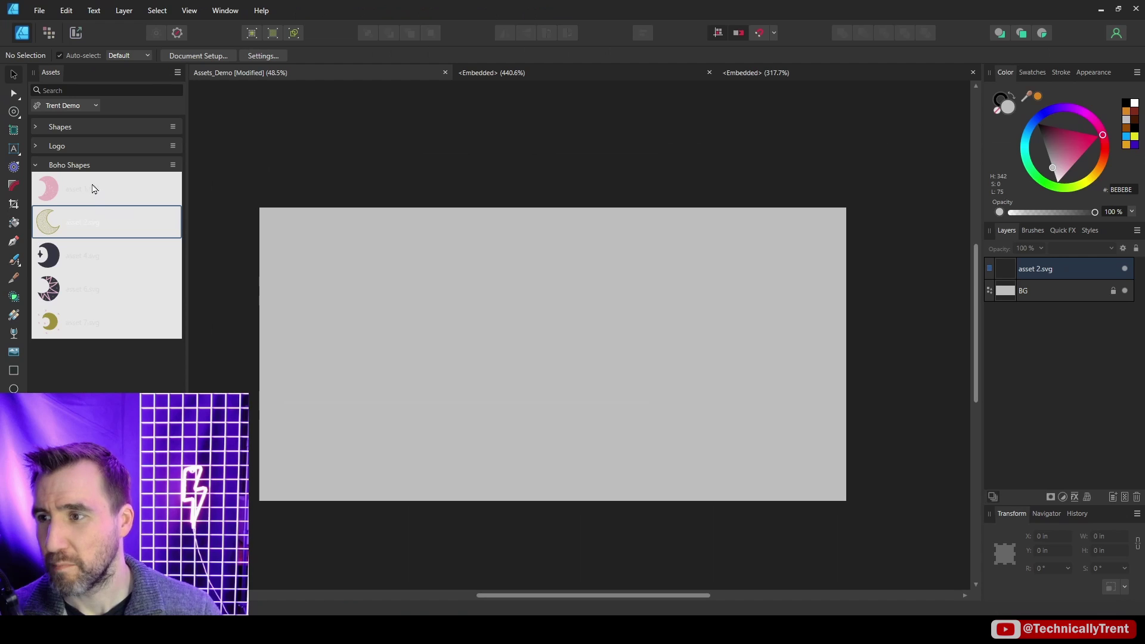
left_click(178, 72)
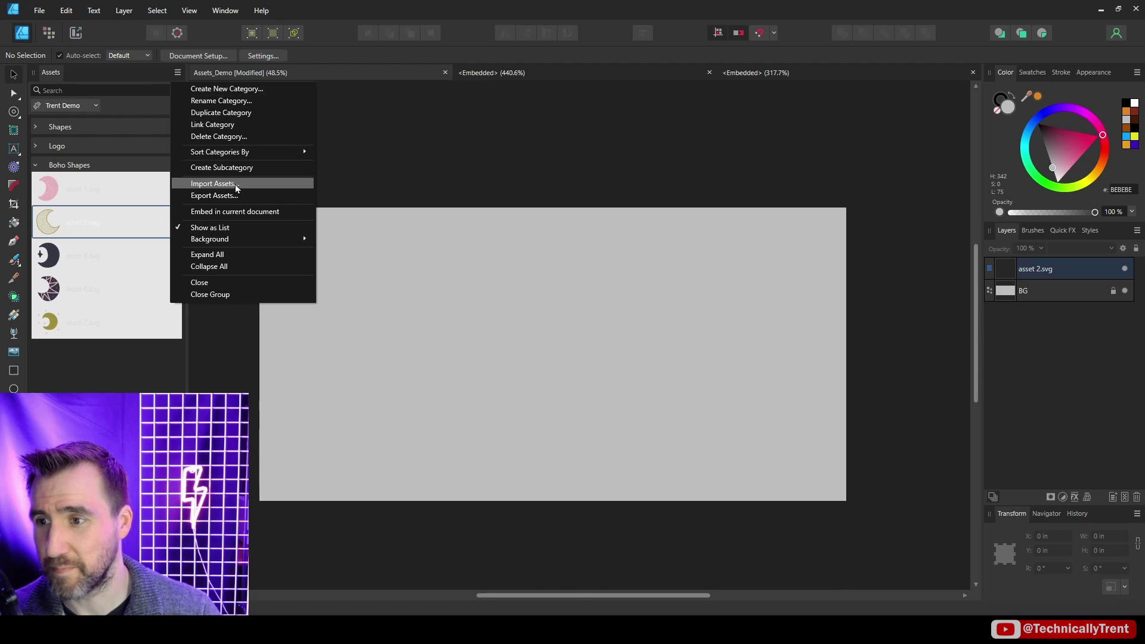
mouse_move(226, 242)
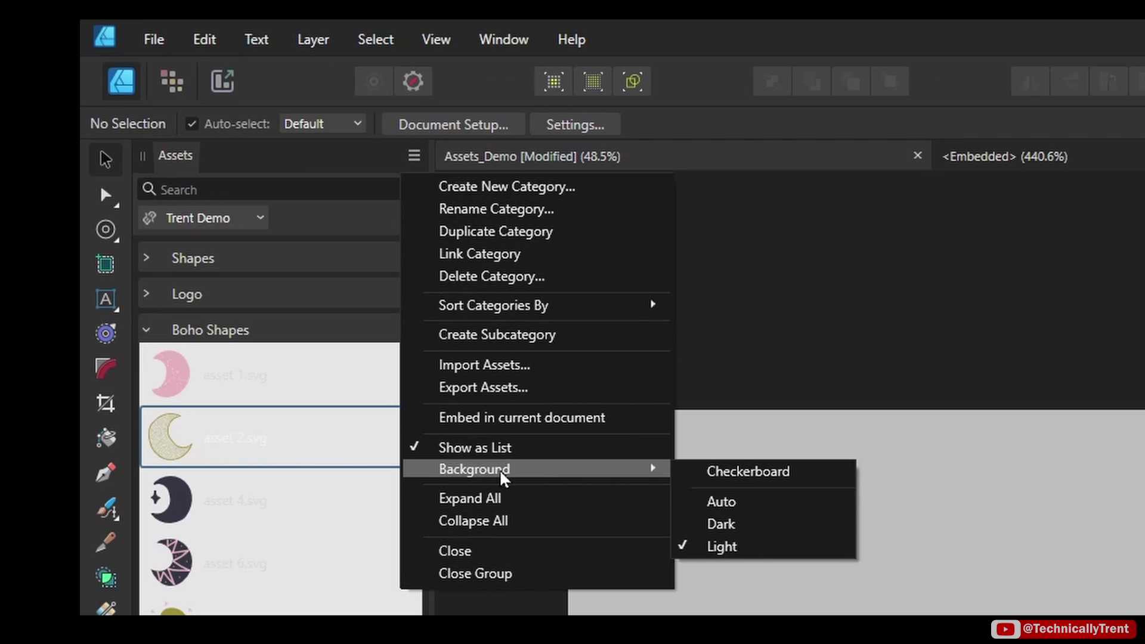
left_click(743, 473)
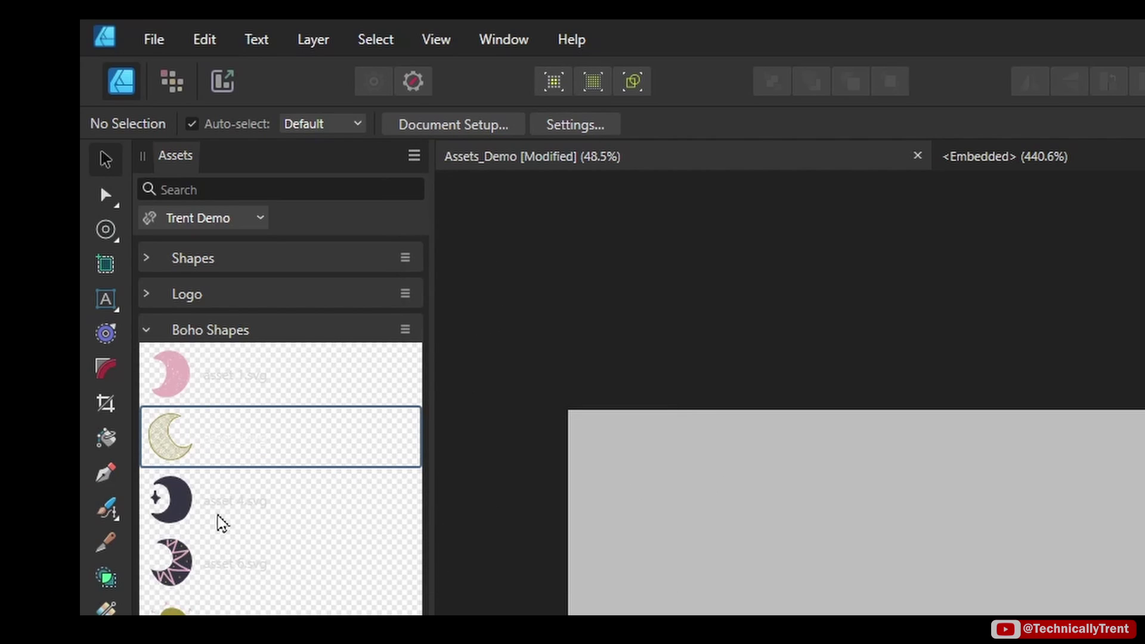
left_click(414, 157)
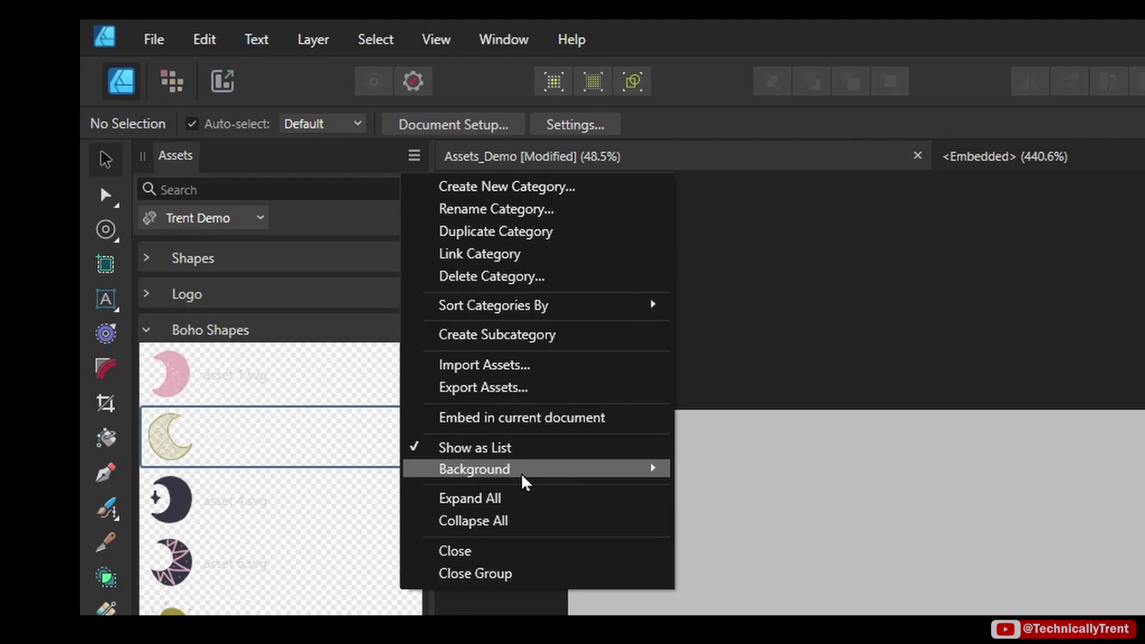
mouse_move(525, 469)
left_click(737, 525)
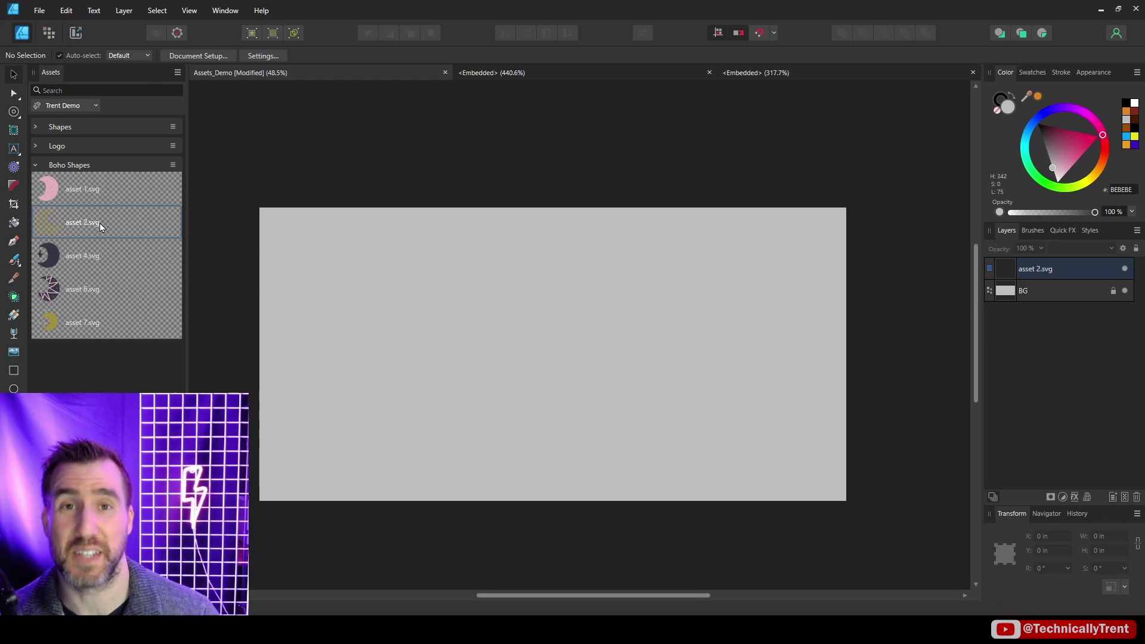
left_click(69, 164)
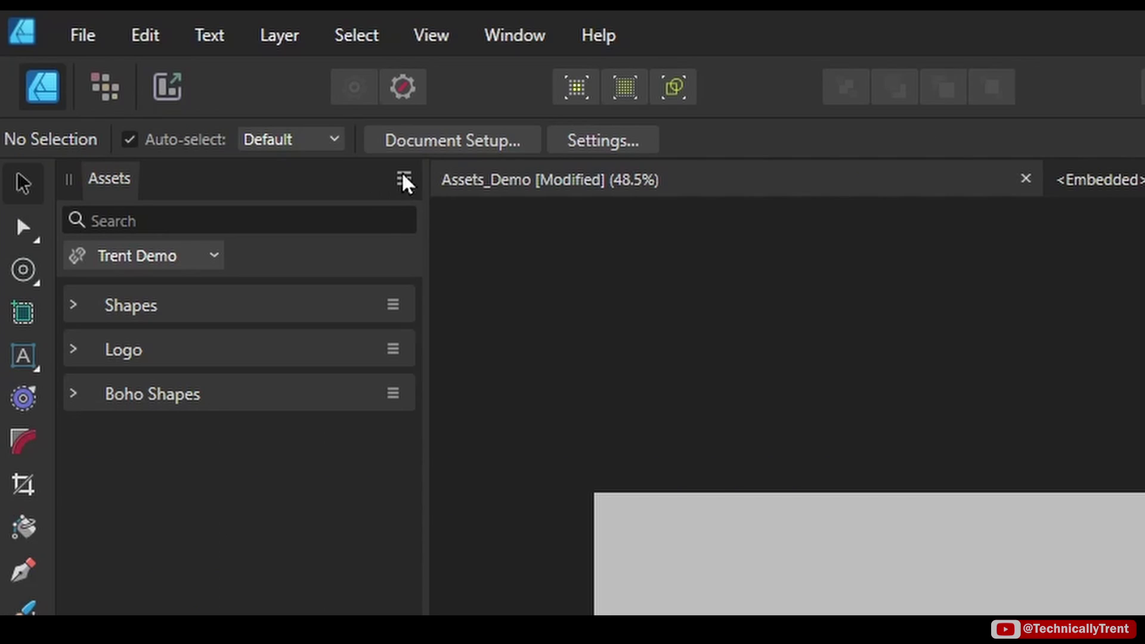
Step: Open the Assets panel options menu to reach Export Assets
left_click(177, 72)
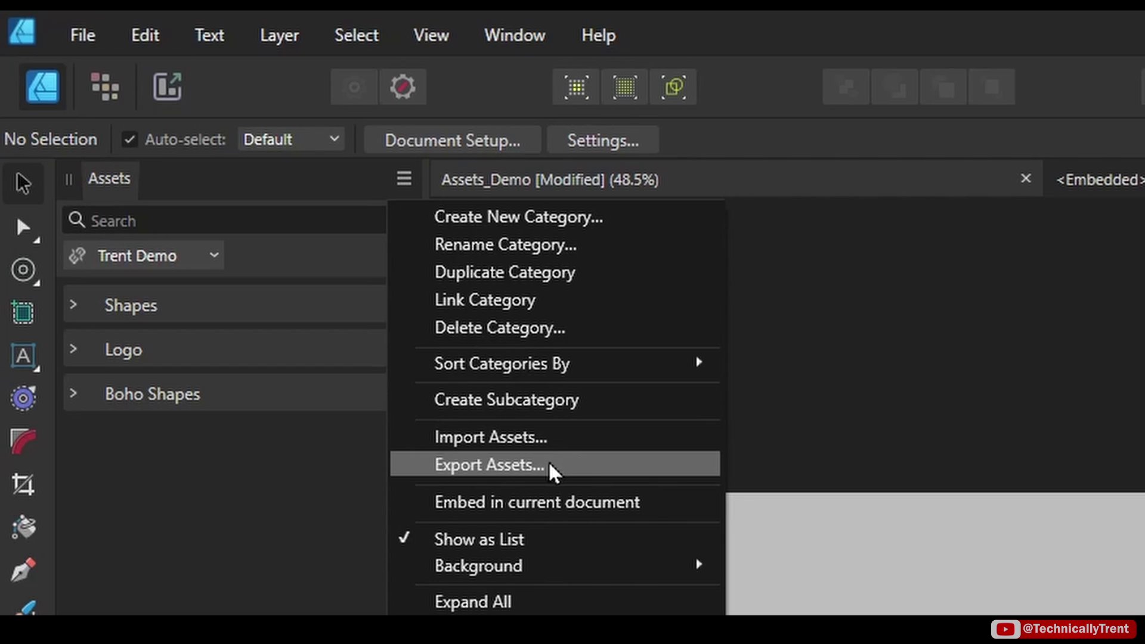